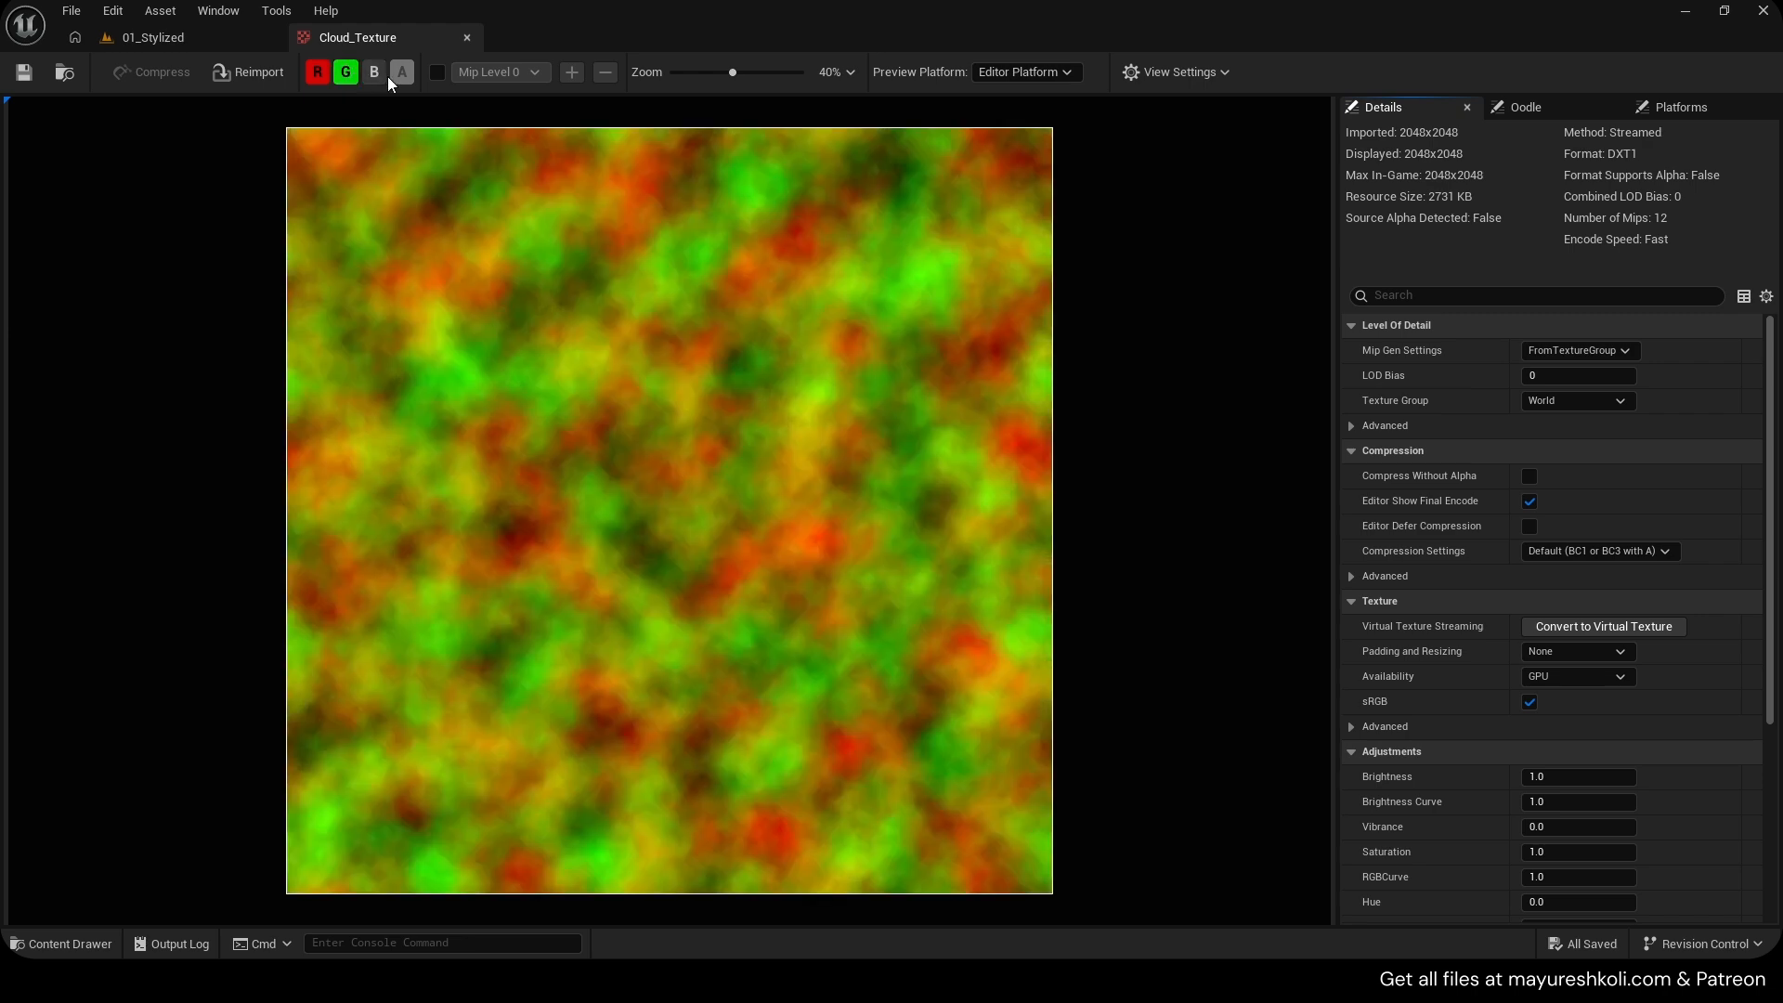
# Toggle the blue channel in the cloud texture preview.
pyautogui.click(378, 74)
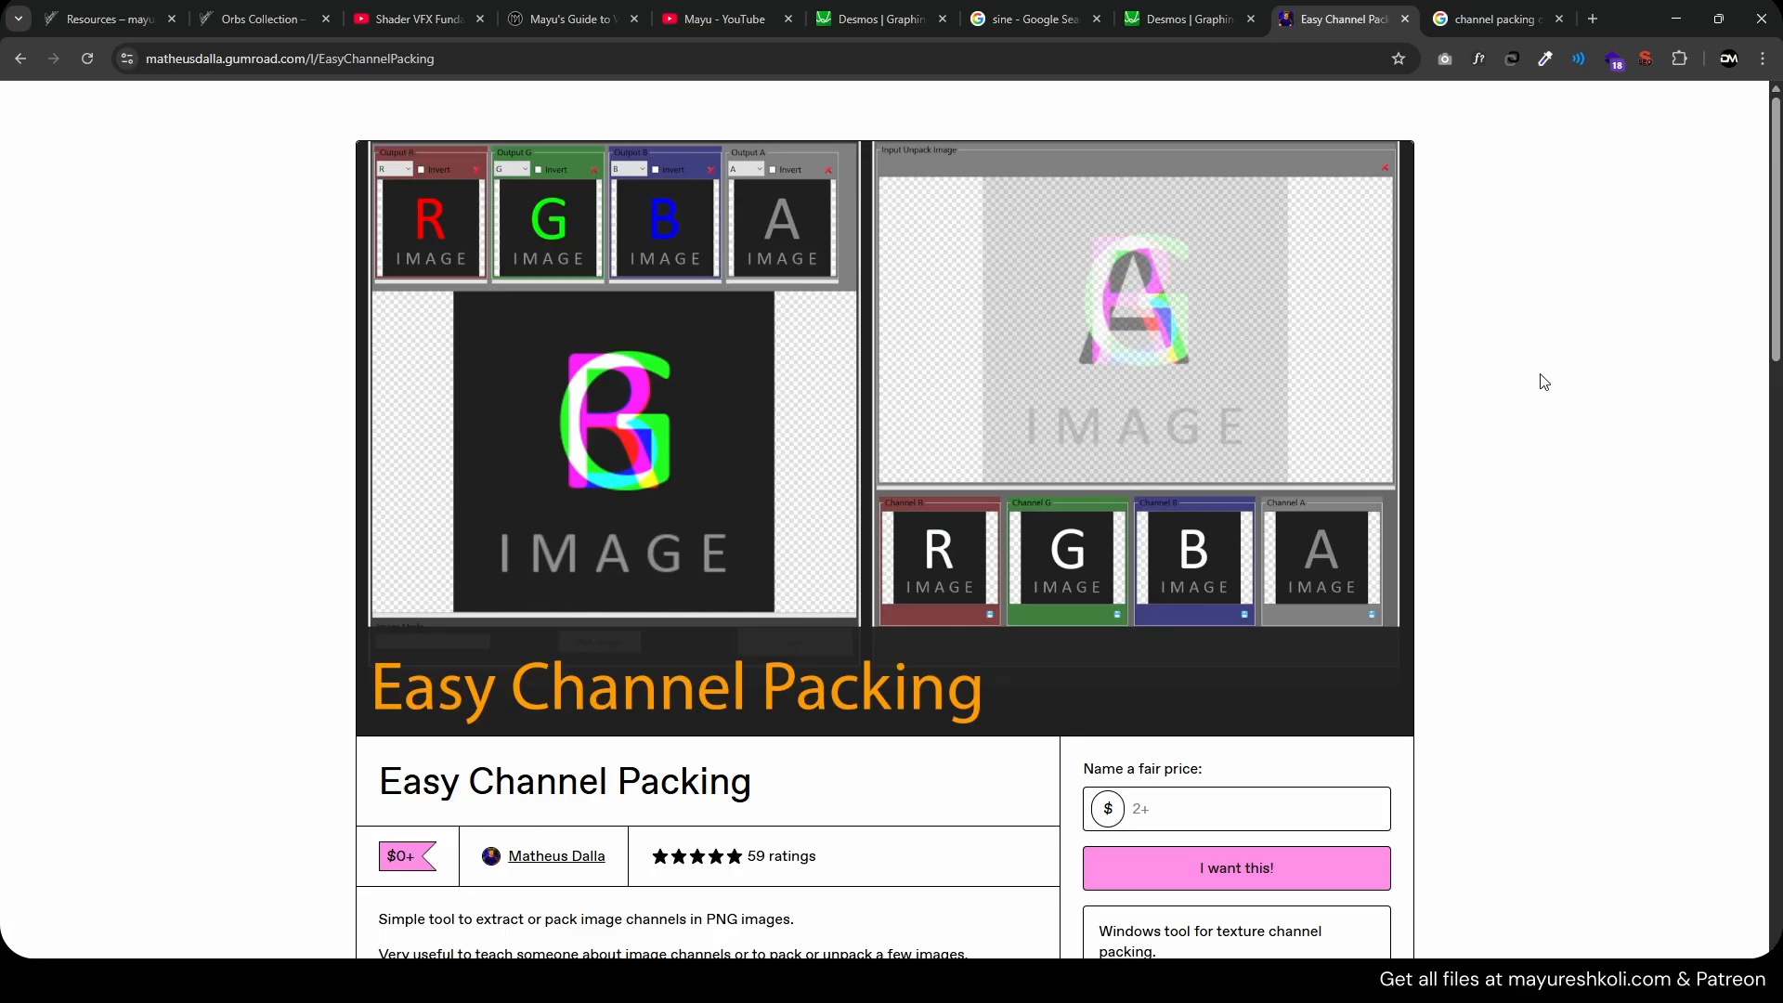
# Switch to the browser and scroll through the Easy Channel Packing product page to read its description.
pyautogui.scroll(-2, 1543, 382)
pyautogui.click(1257, 621)
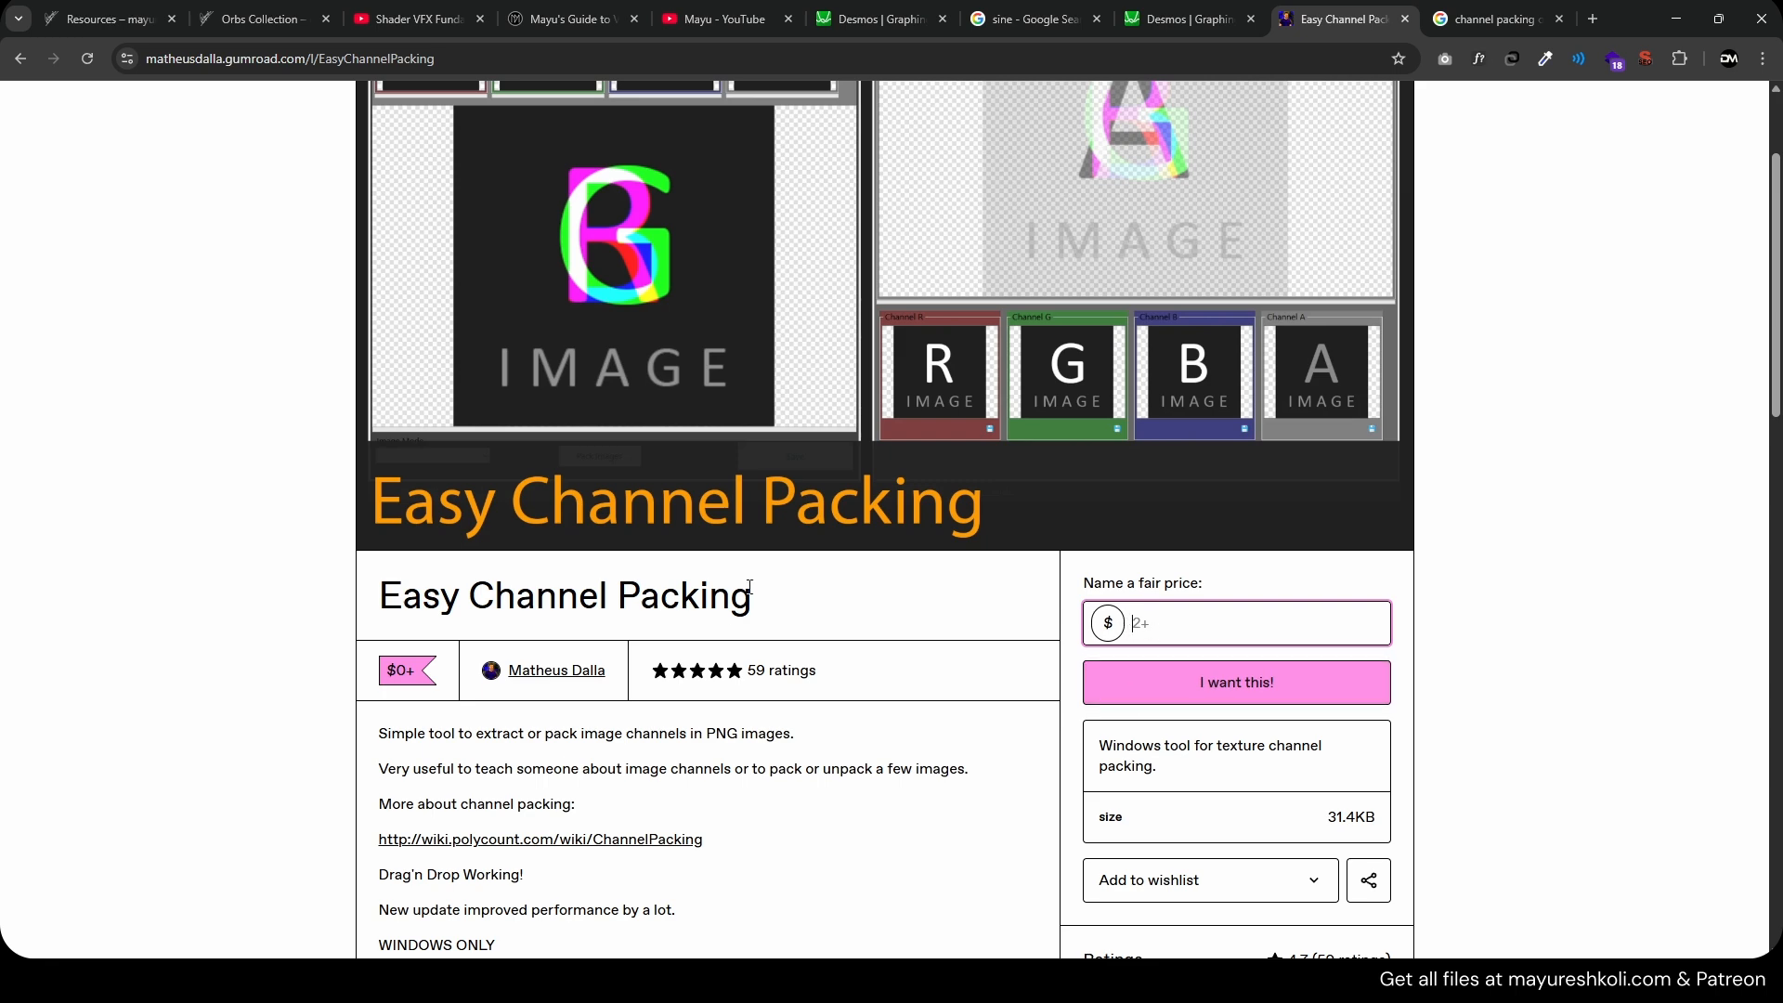
pyautogui.scroll(2, 626, 388)
pyautogui.scroll(-2, 422, 505)
pyautogui.scroll(2, 387, 329)
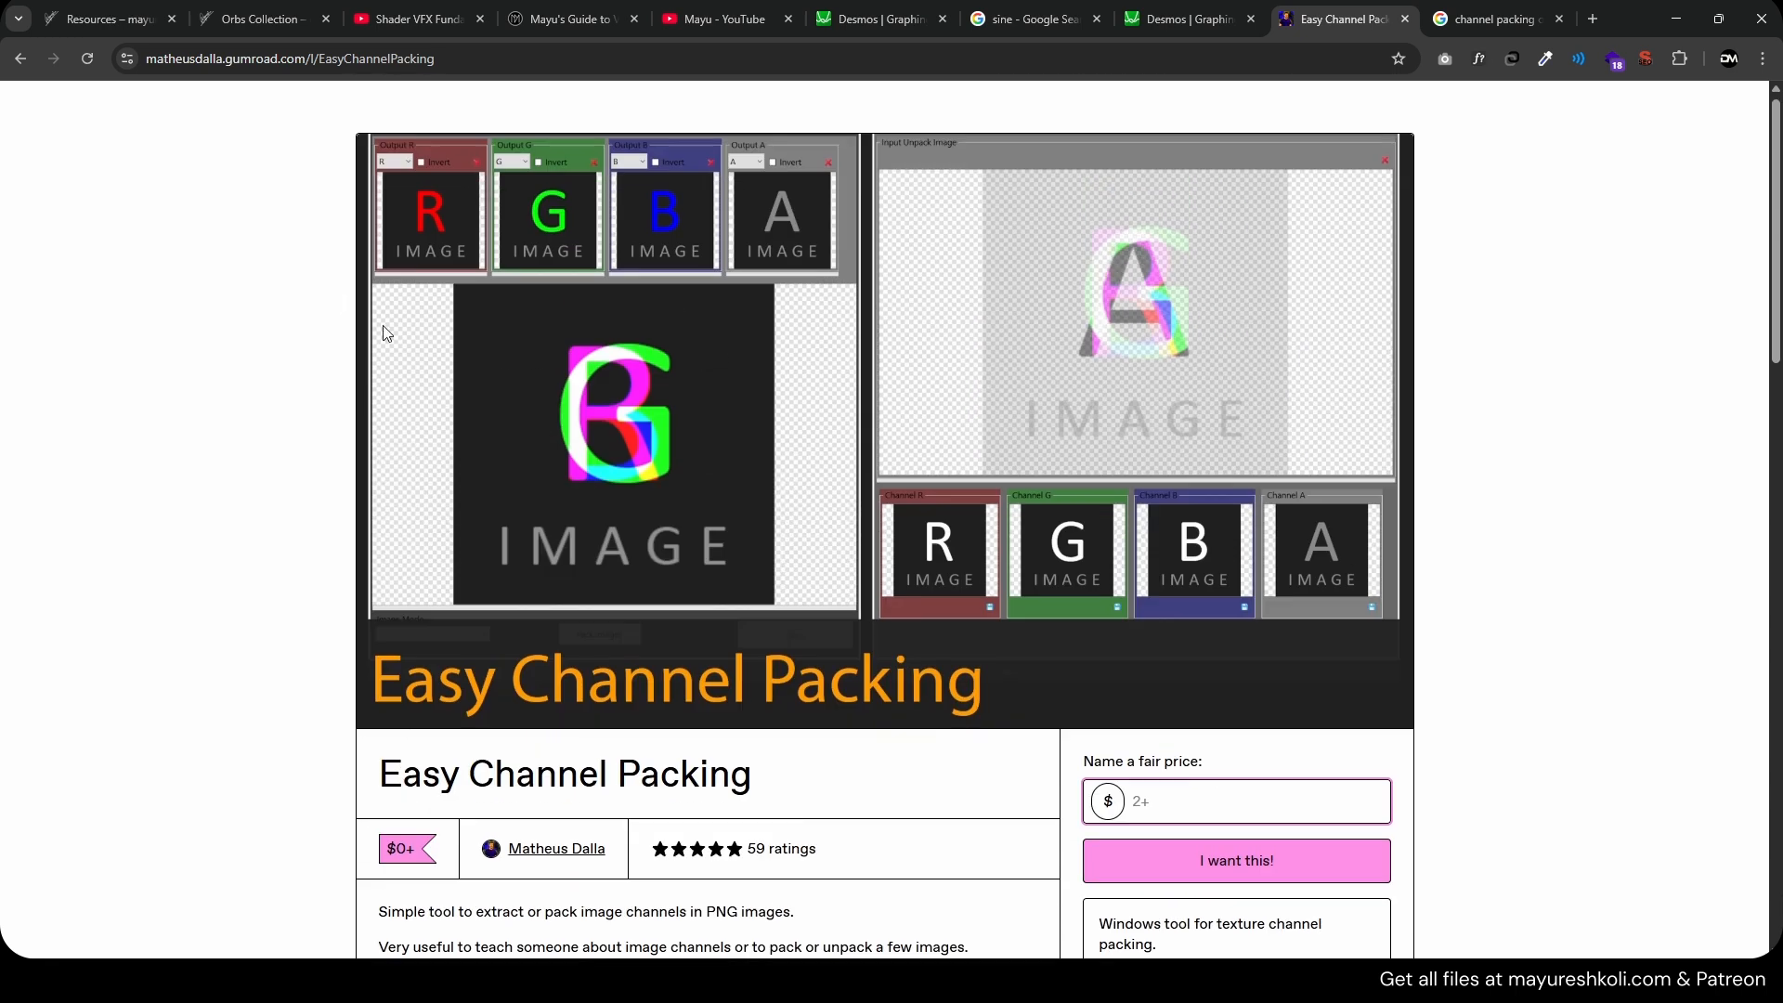
pyautogui.scroll(-5, 952, 803)
pyautogui.click(952, 802)
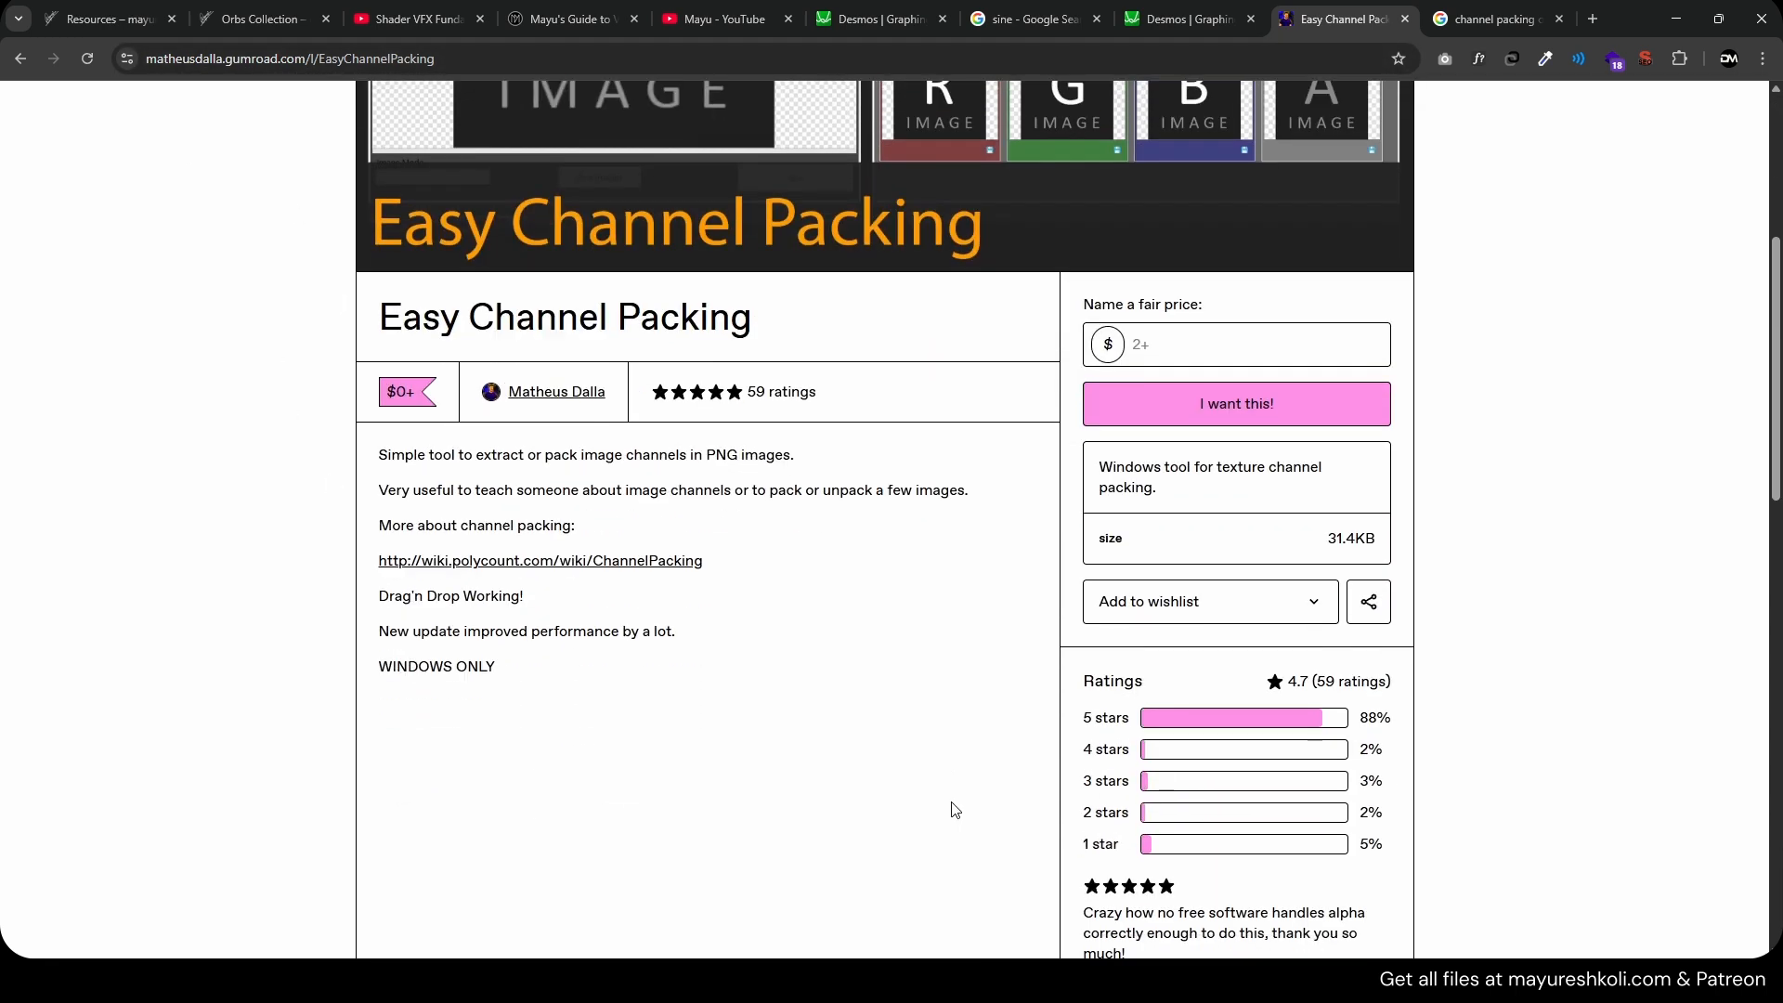
pyautogui.scroll(1, 925, 735)
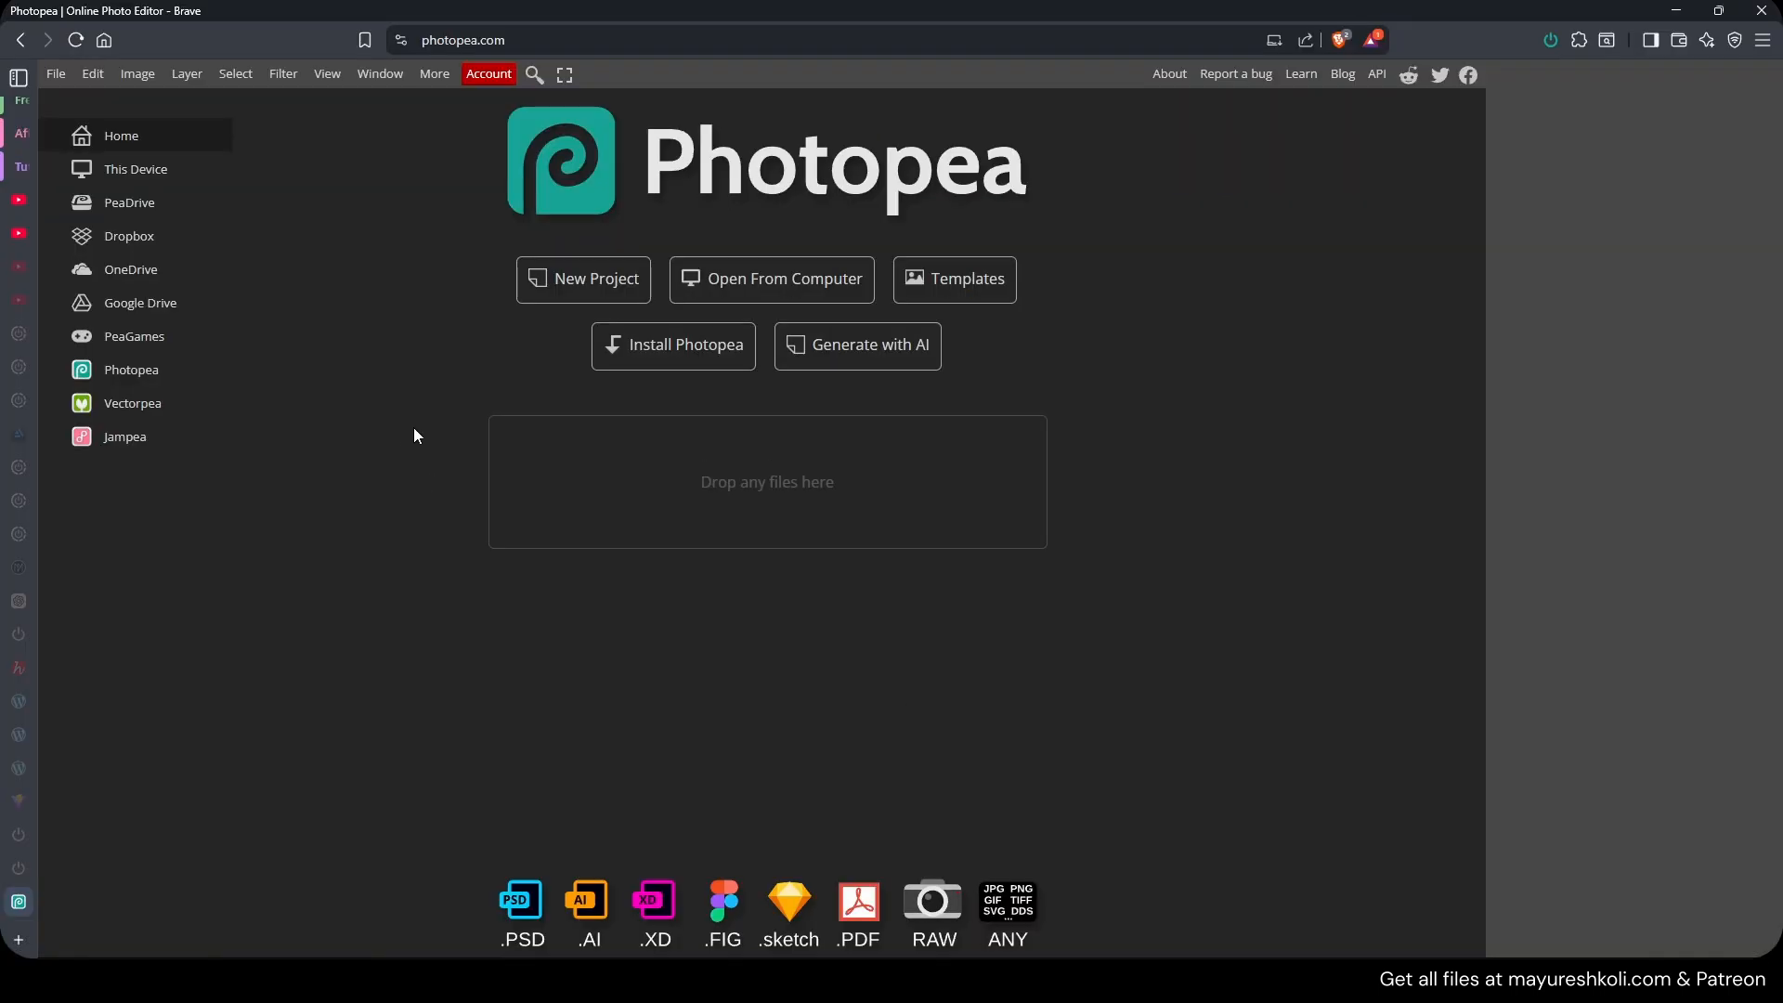
# Switch to Photopea and create a new 1080 × 1080 px Instagram-size project.
pyautogui.click(524, 279)
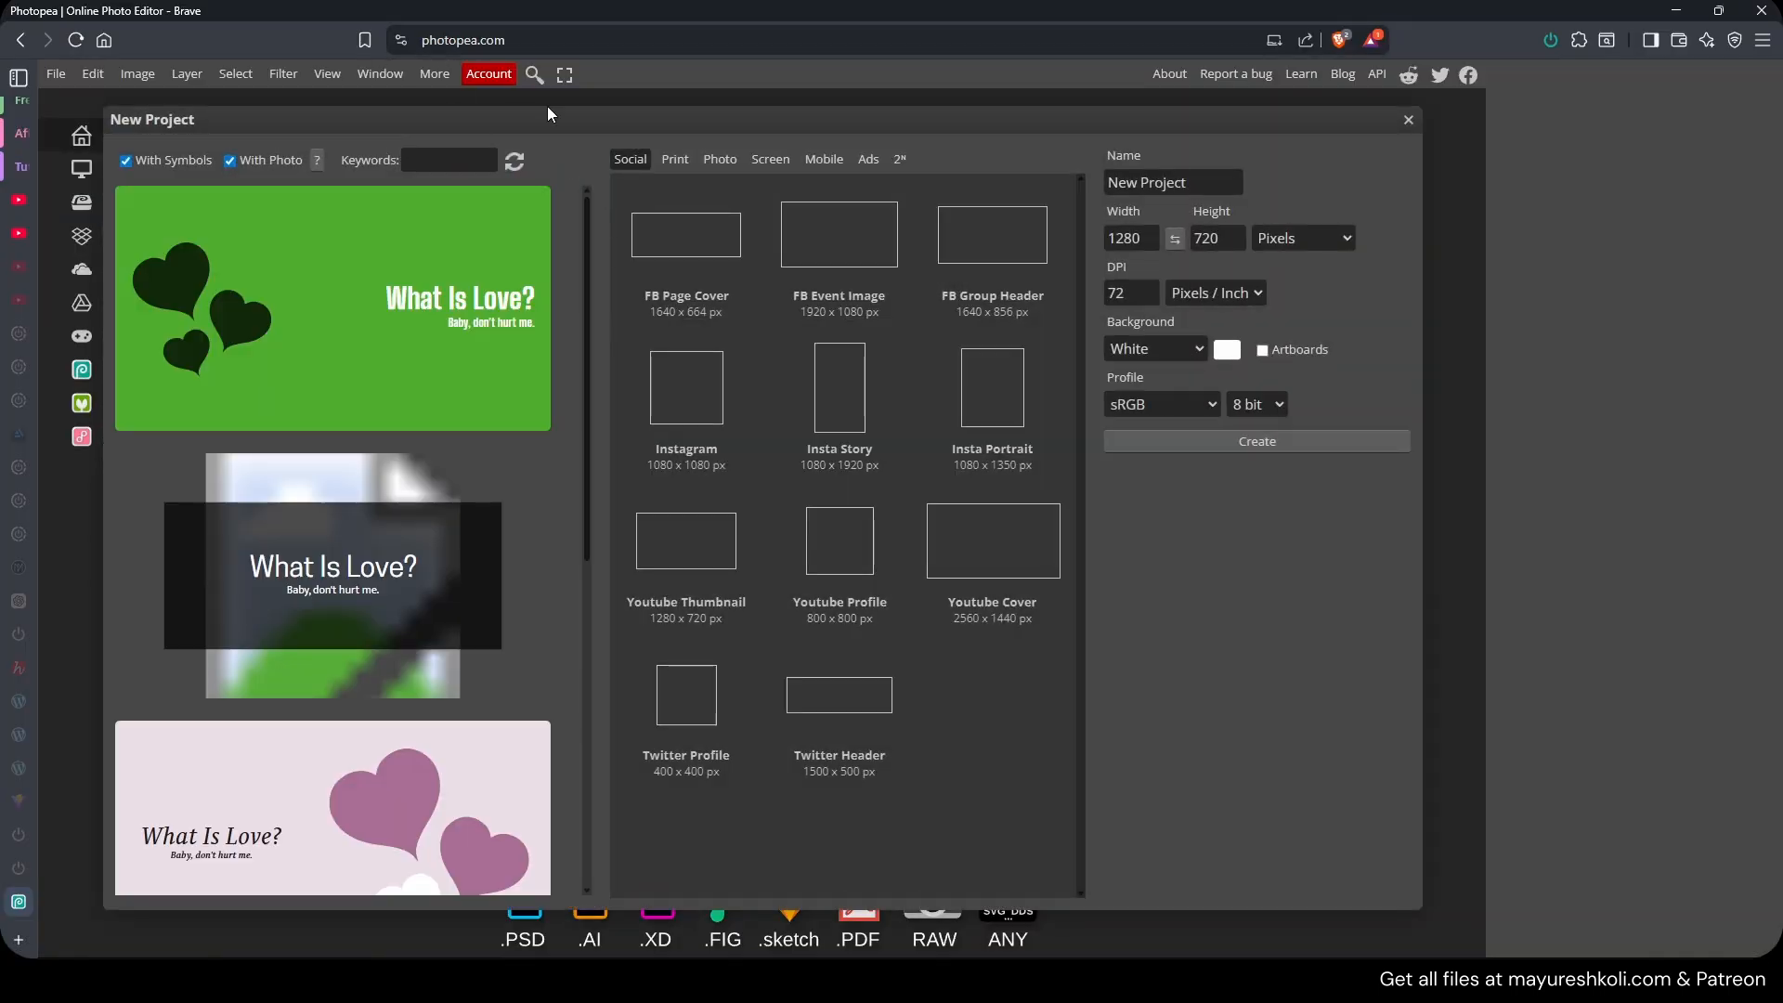
pyautogui.click(654, 429)
pyautogui.click(1249, 444)
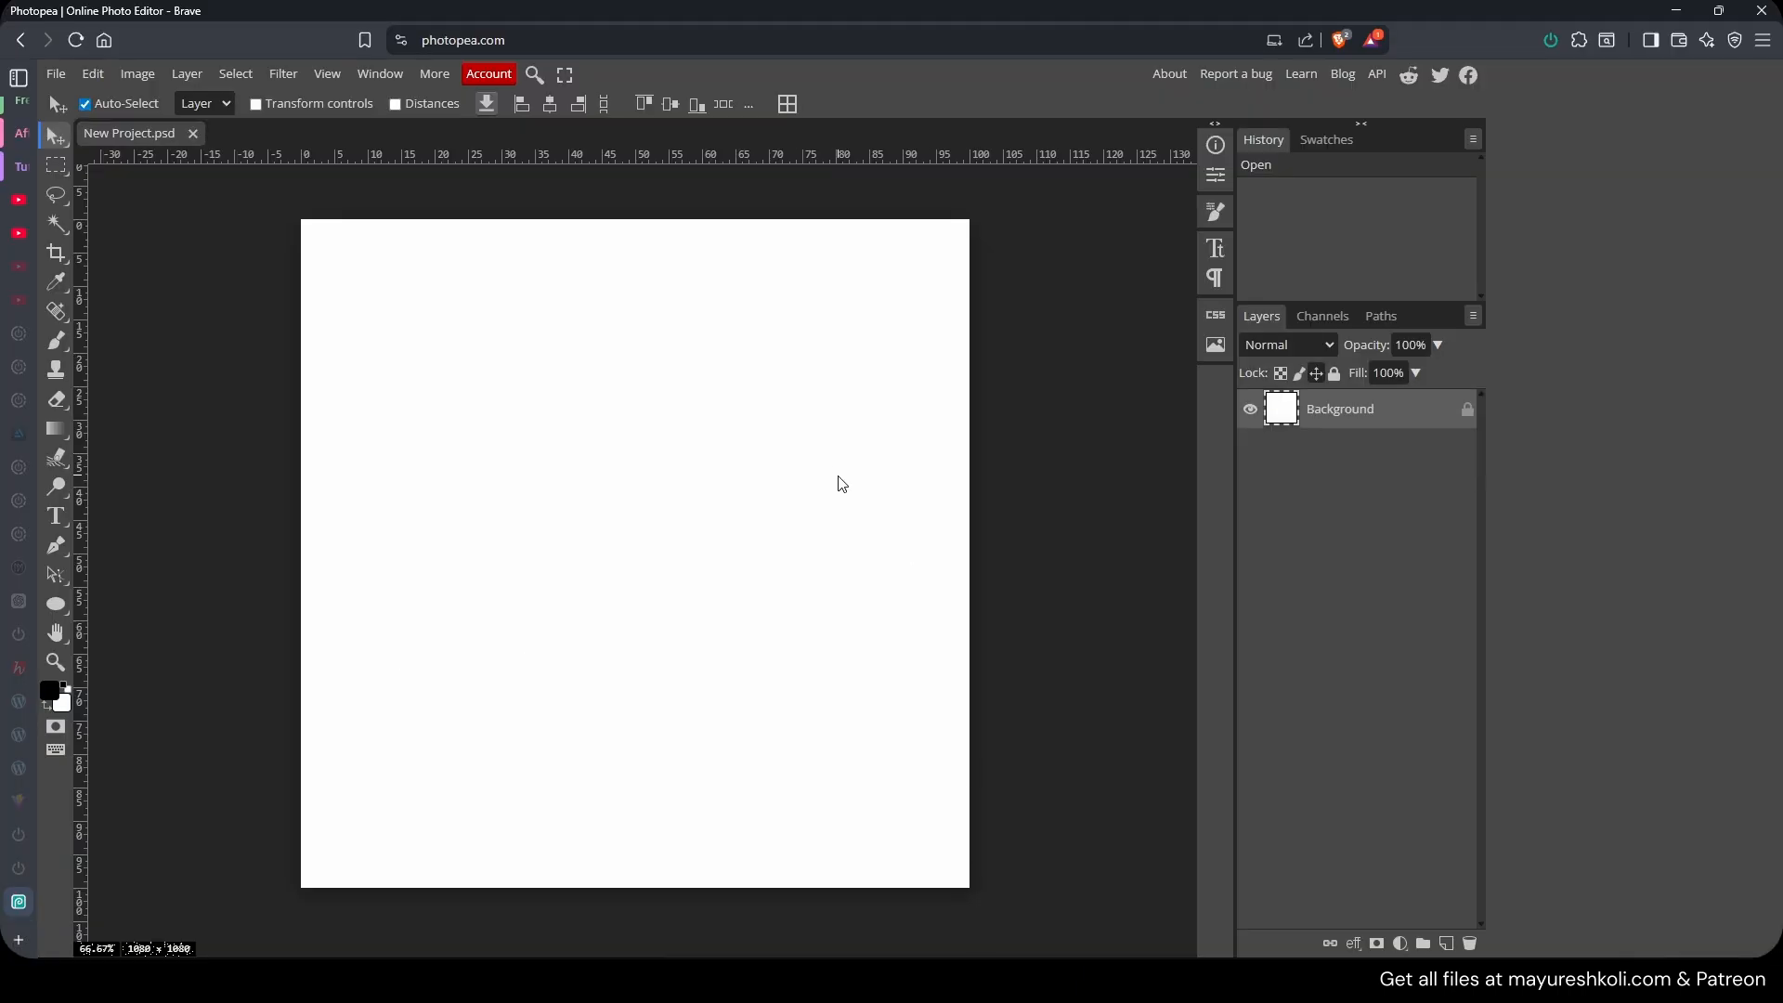
# Fill the Background layer with rendered Clouds and unlock it.
pyautogui.click(279, 74)
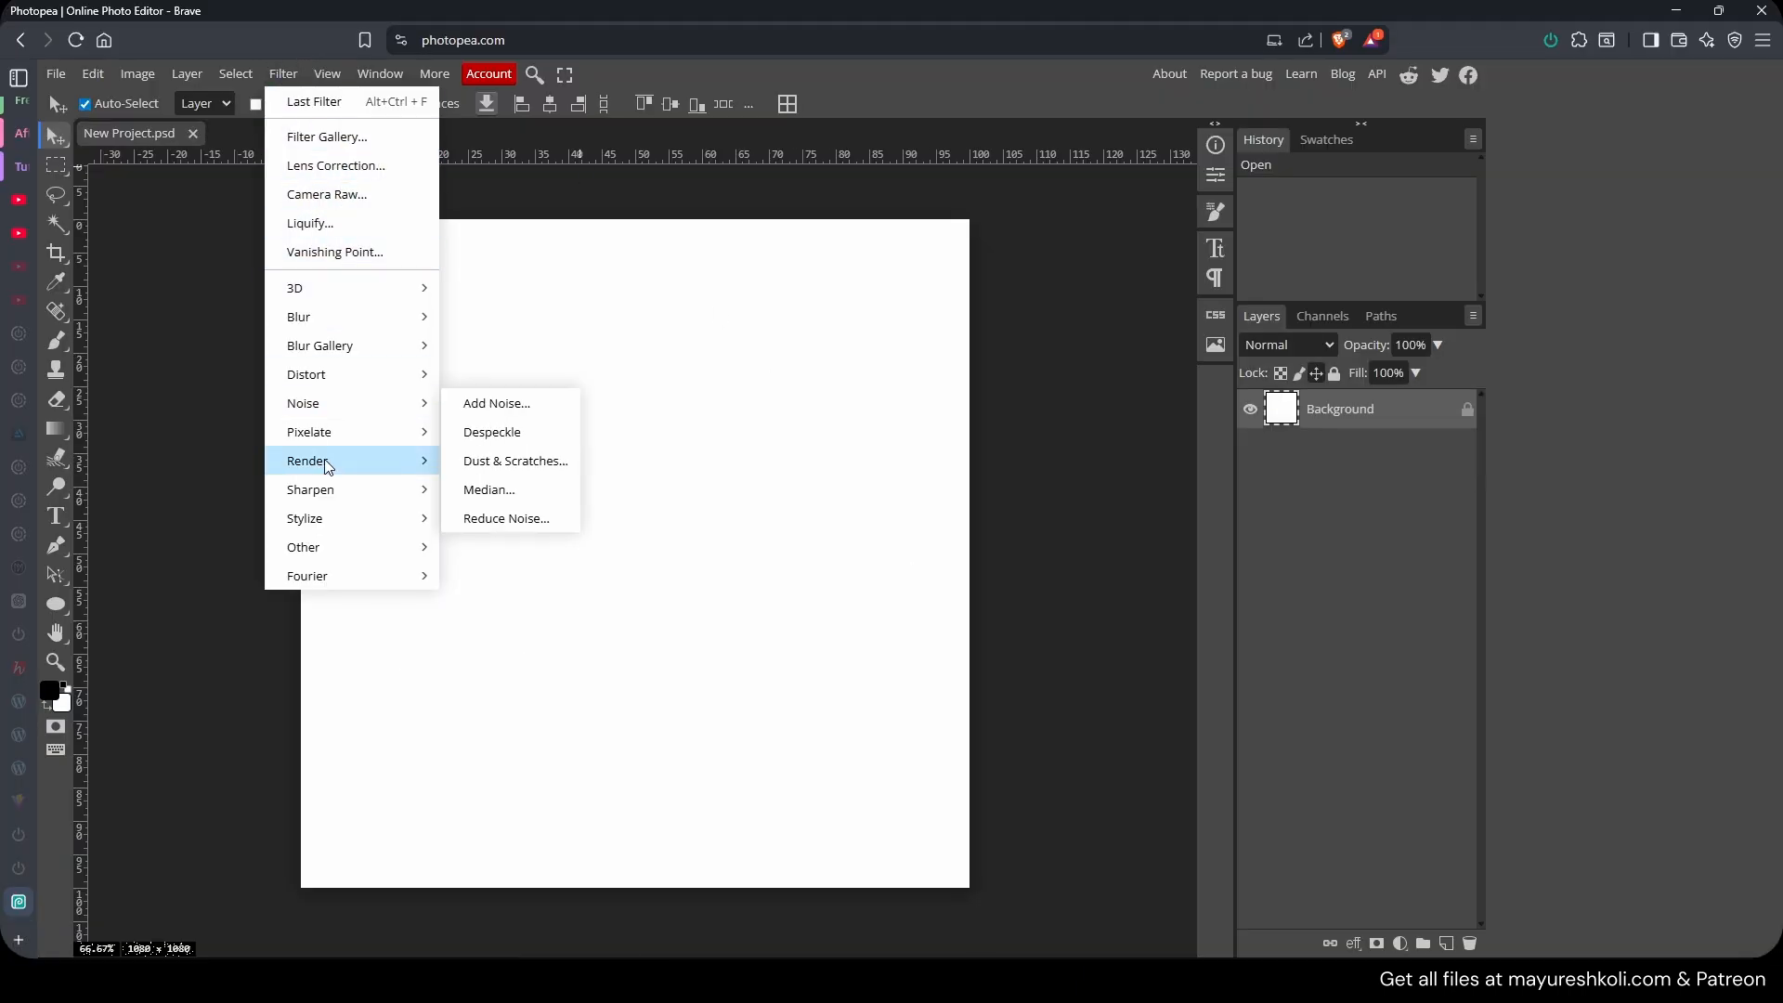
pyautogui.click(485, 461)
pyautogui.click(1467, 408)
# Add a new layer and fill it with rendered Clouds.
pyautogui.click(1445, 944)
pyautogui.click(1446, 943)
pyautogui.click(1337, 447)
pyautogui.click(283, 75)
pyautogui.click(484, 460)
# Render Clouds on the top layer and increase its contrast with Levels.
pyautogui.click(284, 74)
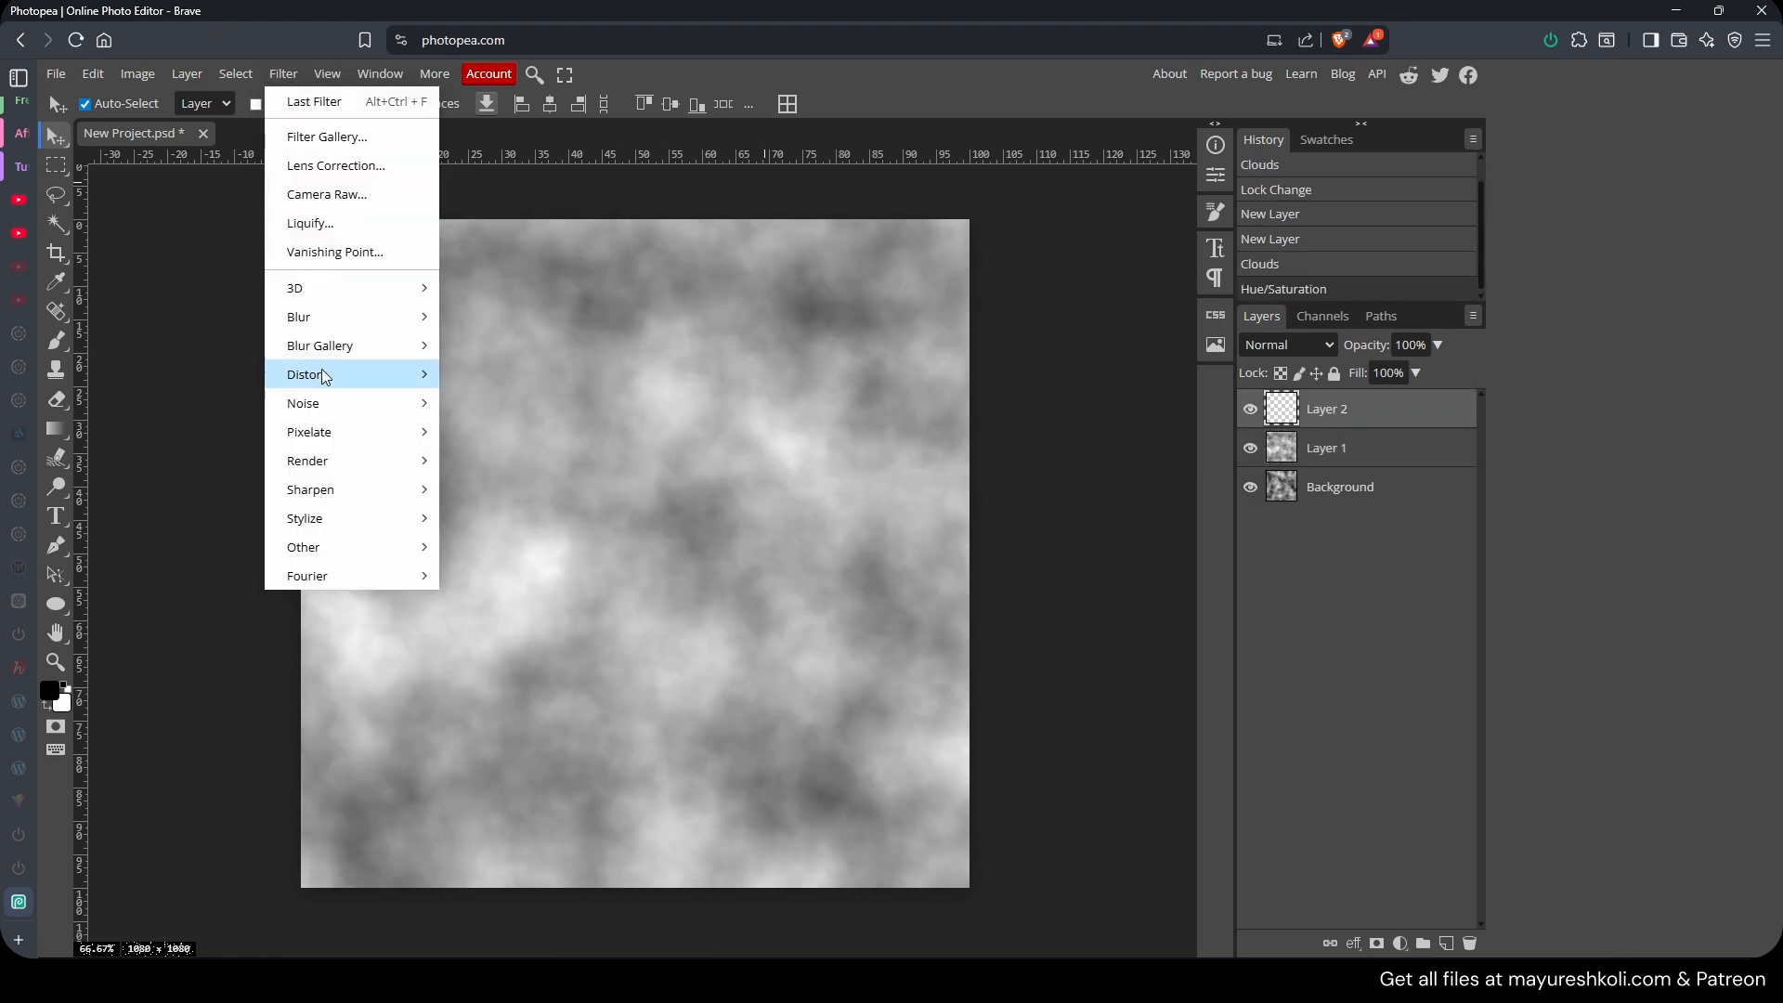
pyautogui.moveTo(320, 460)
pyautogui.click(485, 461)
pyautogui.hotkey('ctrl', 'l')
pyautogui.moveTo(308, 371); pyautogui.dragTo(341, 369)
pyautogui.click(538, 250)
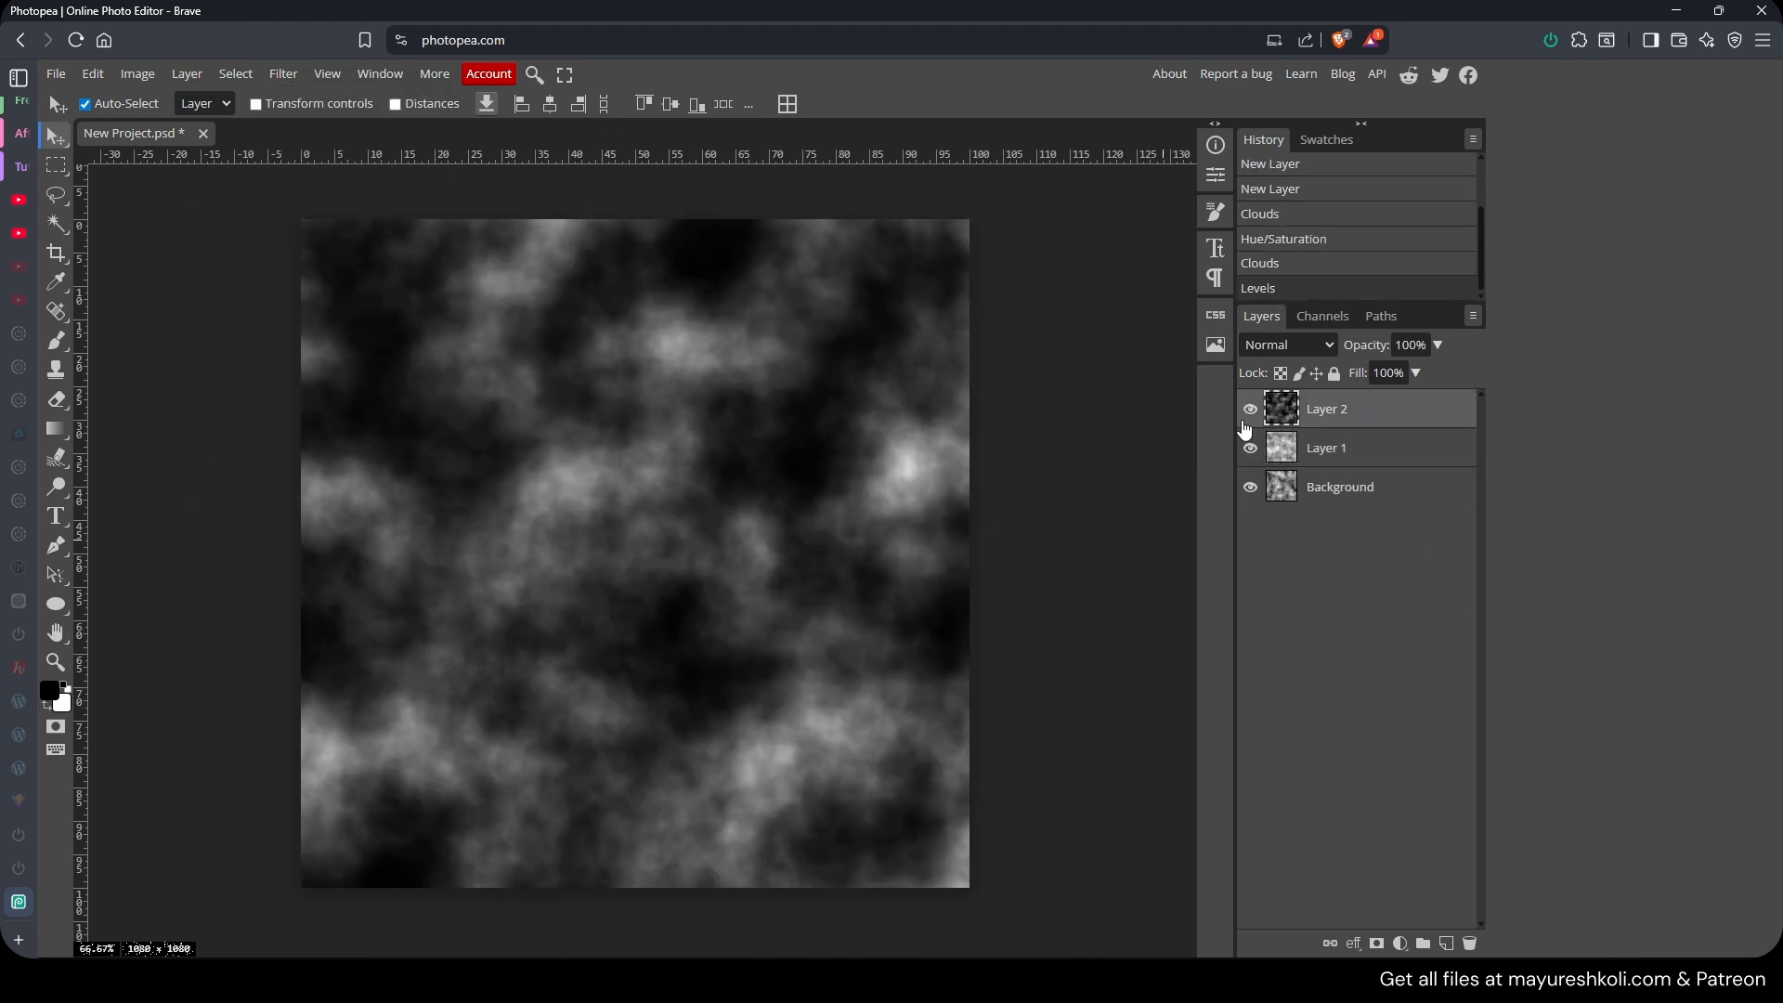
# Toggle each layer's visibility to compare the three cloud layers.
pyautogui.click(1251, 409)
pyautogui.click(1251, 448)
pyautogui.click(1250, 486)
pyautogui.click(1251, 486)
pyautogui.click(1251, 447)
pyautogui.click(1250, 409)
pyautogui.click(1313, 488)
pyautogui.doubleClick(1318, 487)
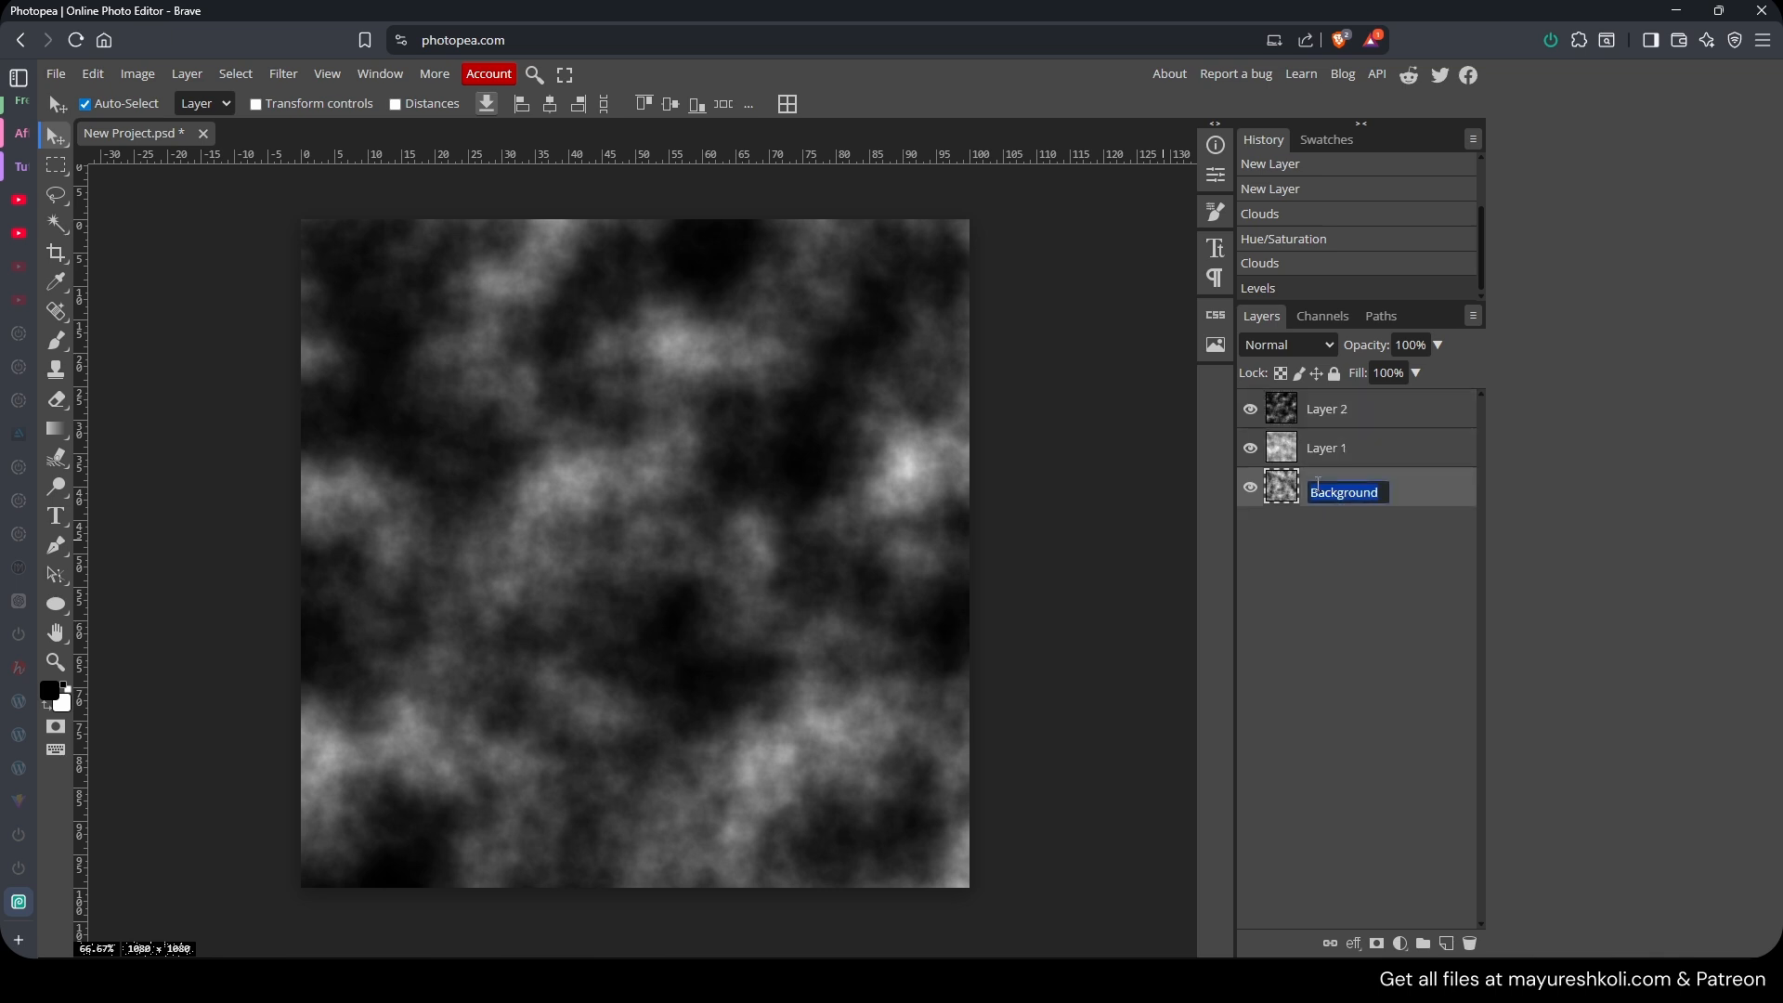
pyautogui.click(1307, 528)
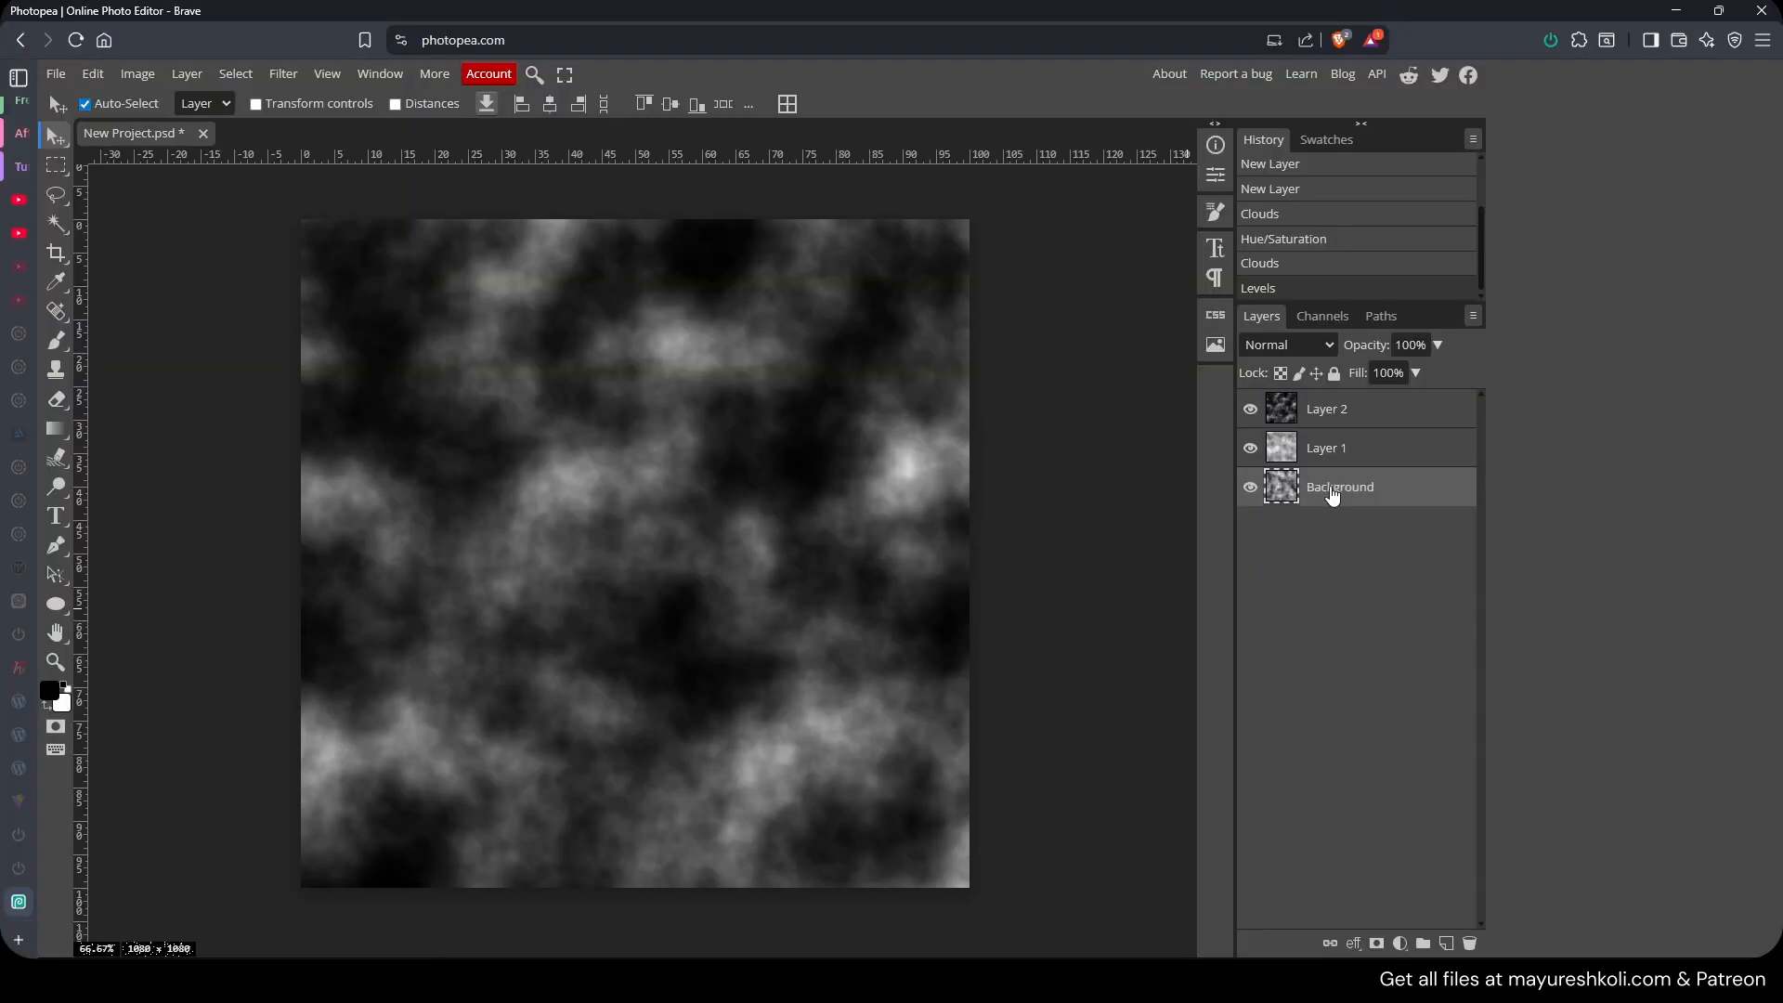
# Restrict the Background layer's blending channels to red only.
pyautogui.rightClick(1332, 495)
pyautogui.click(1256, 458)
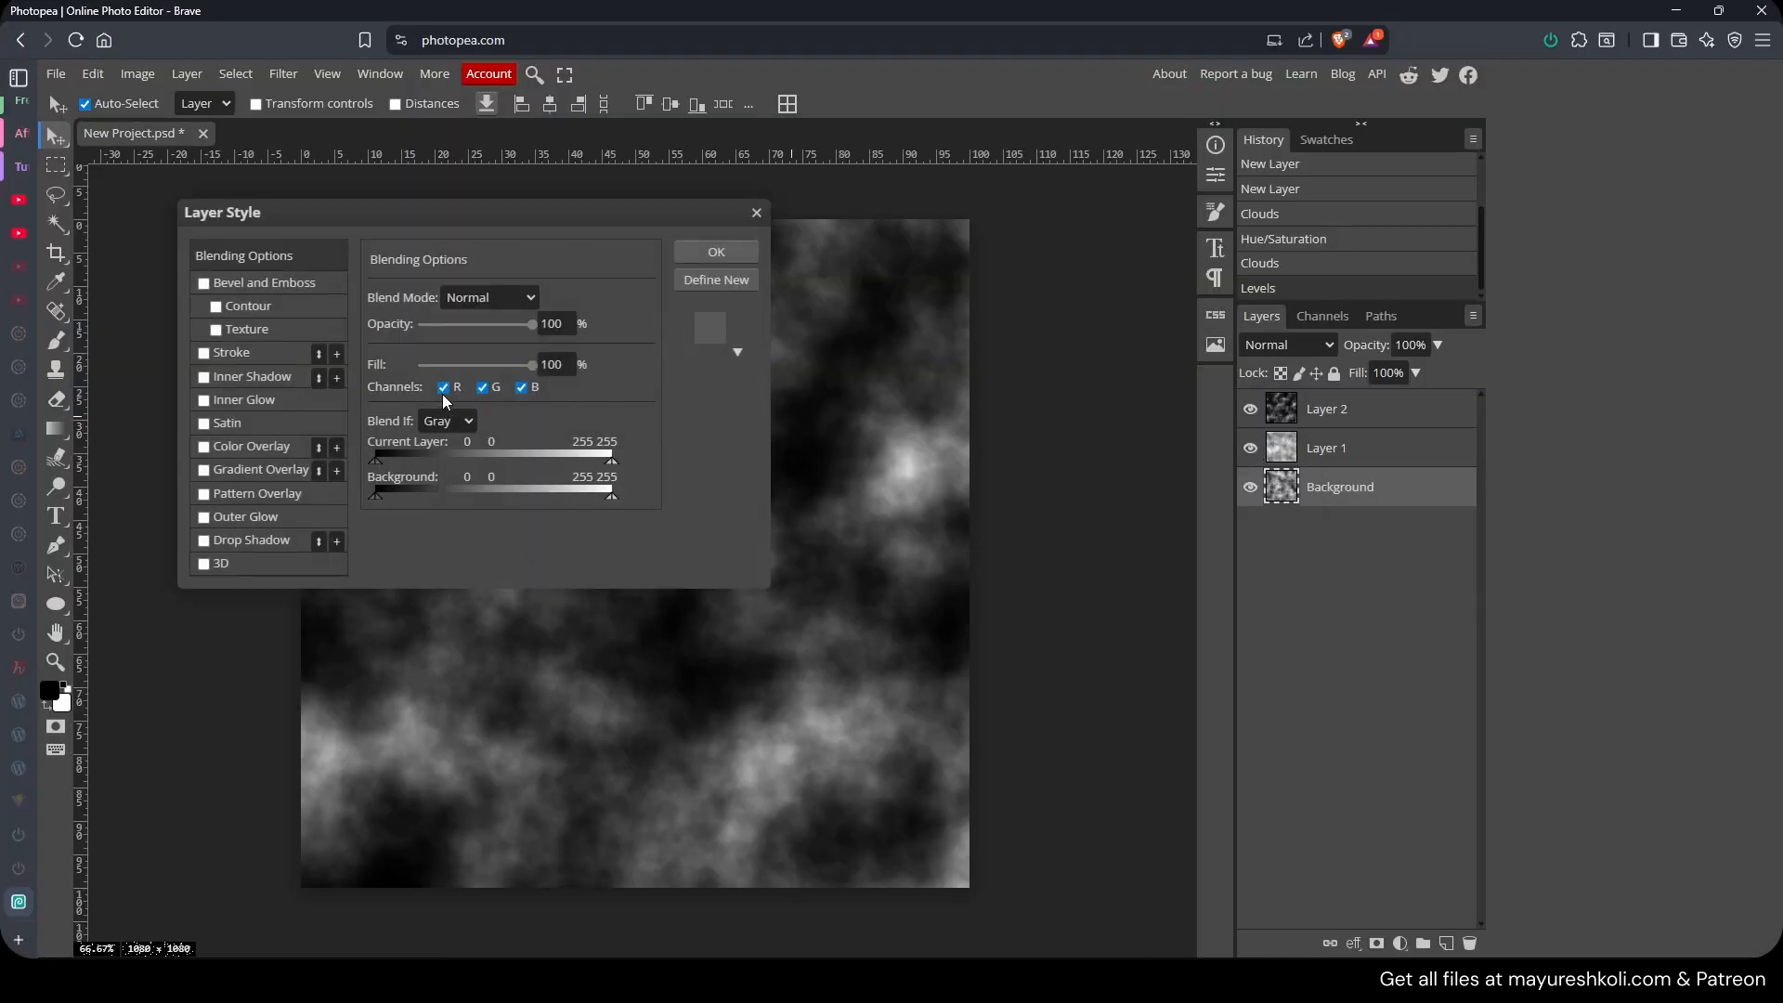
pyautogui.click(715, 250)
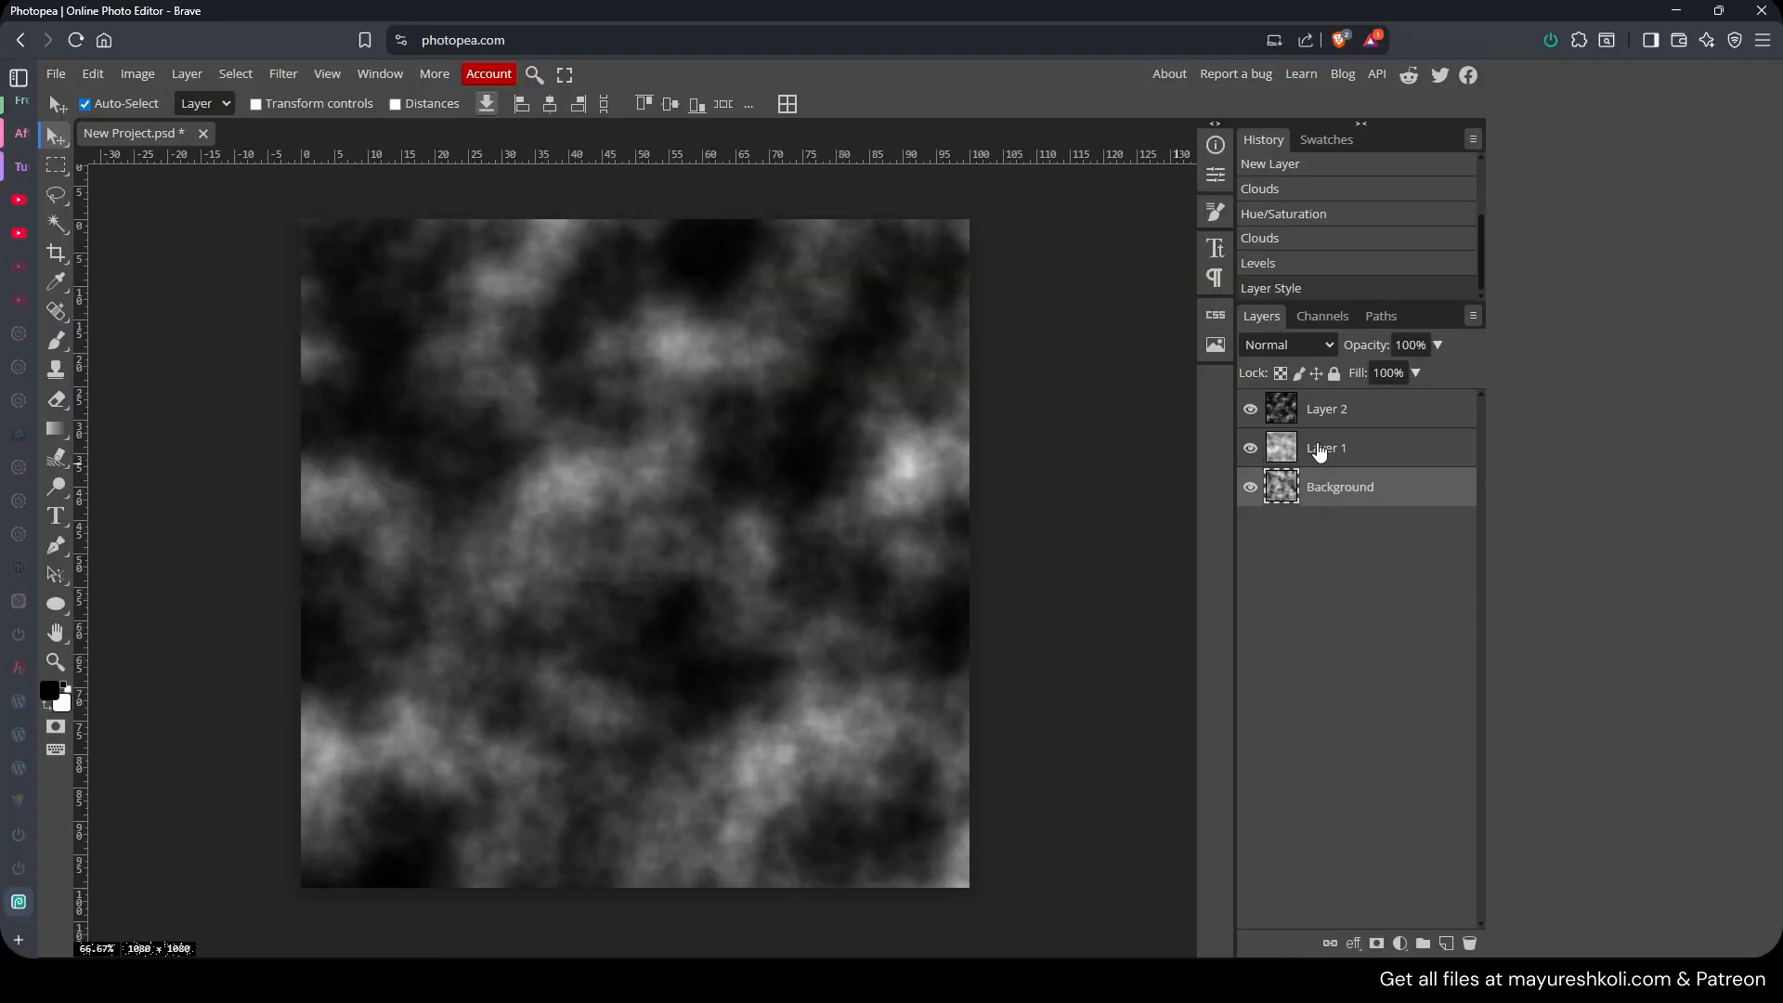
# Hide Layer 1 and Layer 2 to check the Background layer on its own.
pyautogui.rightClick(1314, 449)
pyautogui.click(1369, 548)
pyautogui.click(1250, 449)
pyautogui.click(1252, 409)
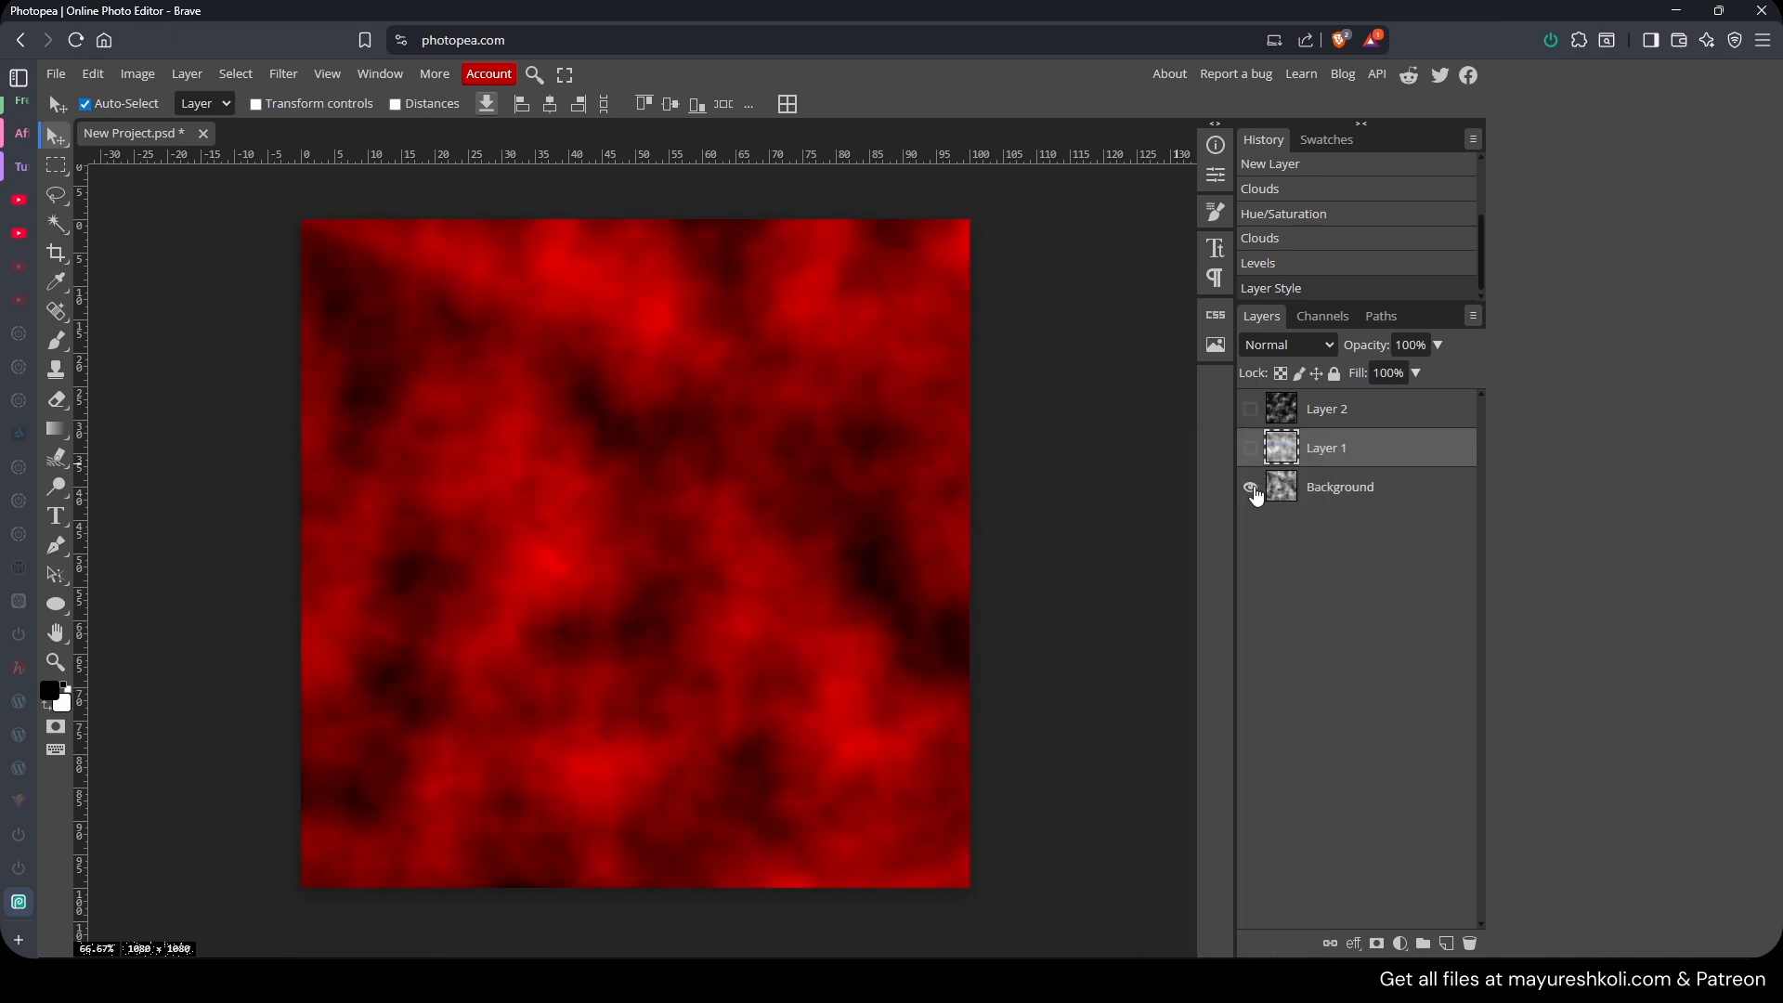
# Show Layer 1 and restrict its blending channels to green only.
pyautogui.click(1251, 448)
pyautogui.rightClick(1318, 457)
pyautogui.click(1300, 454)
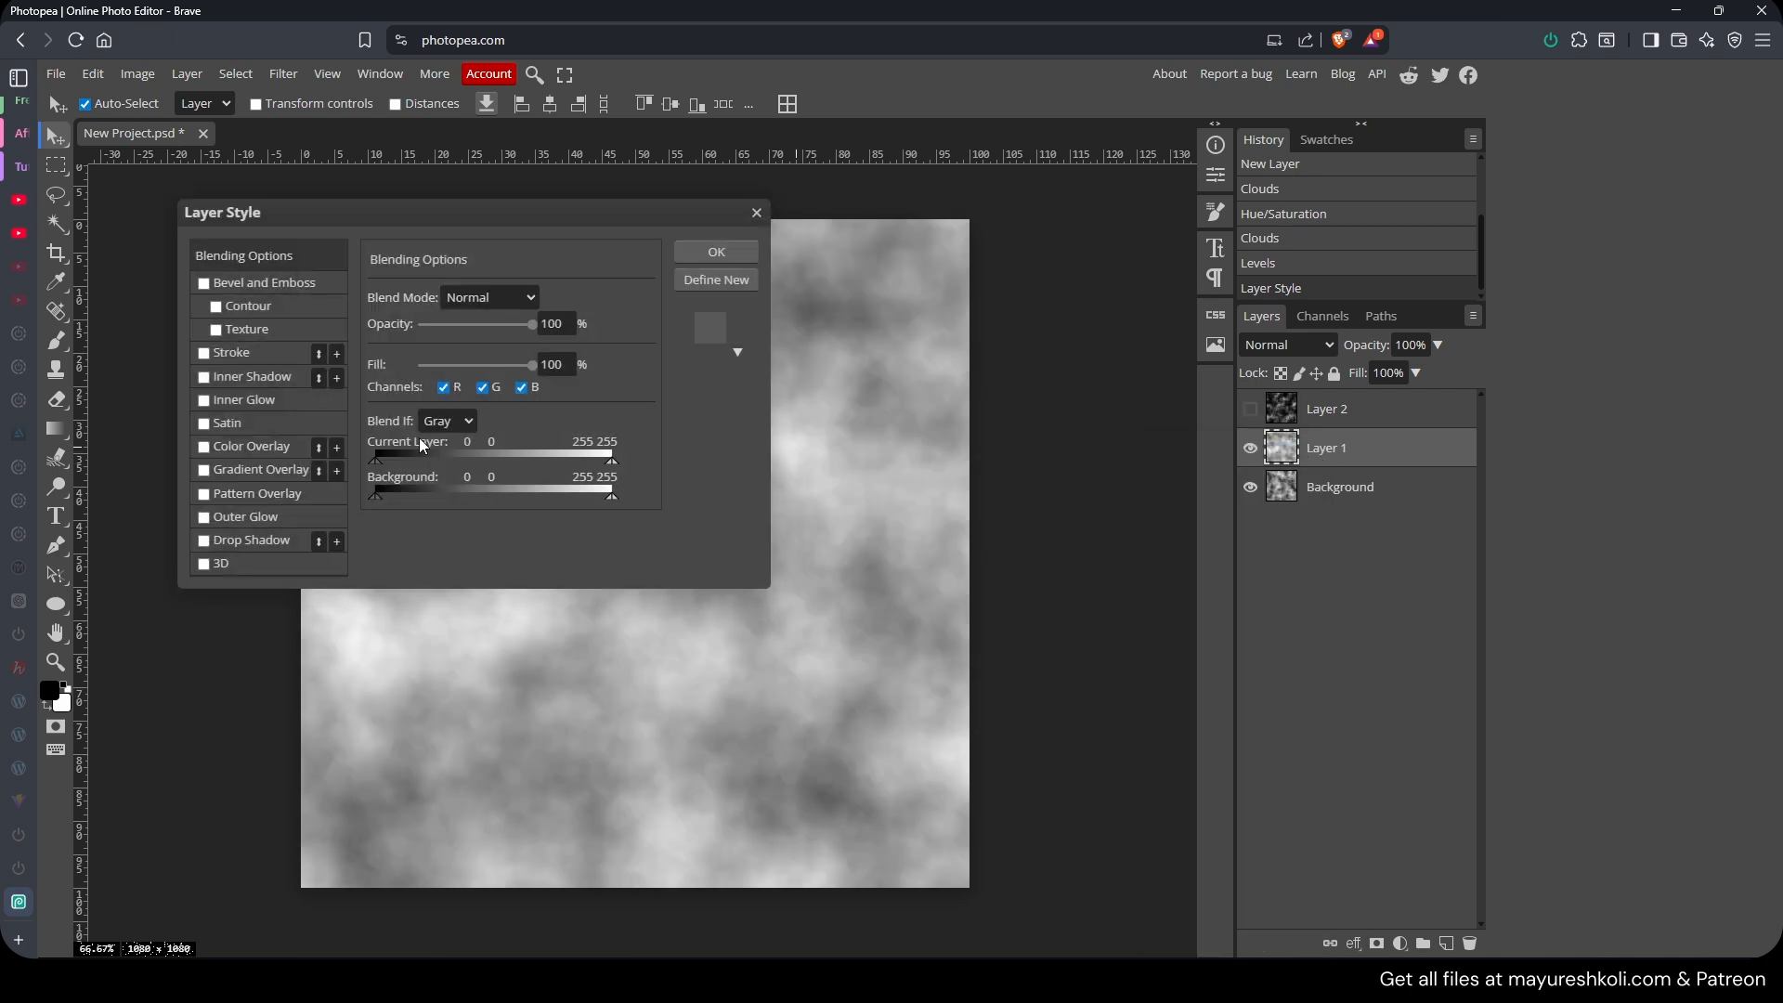
pyautogui.click(445, 388)
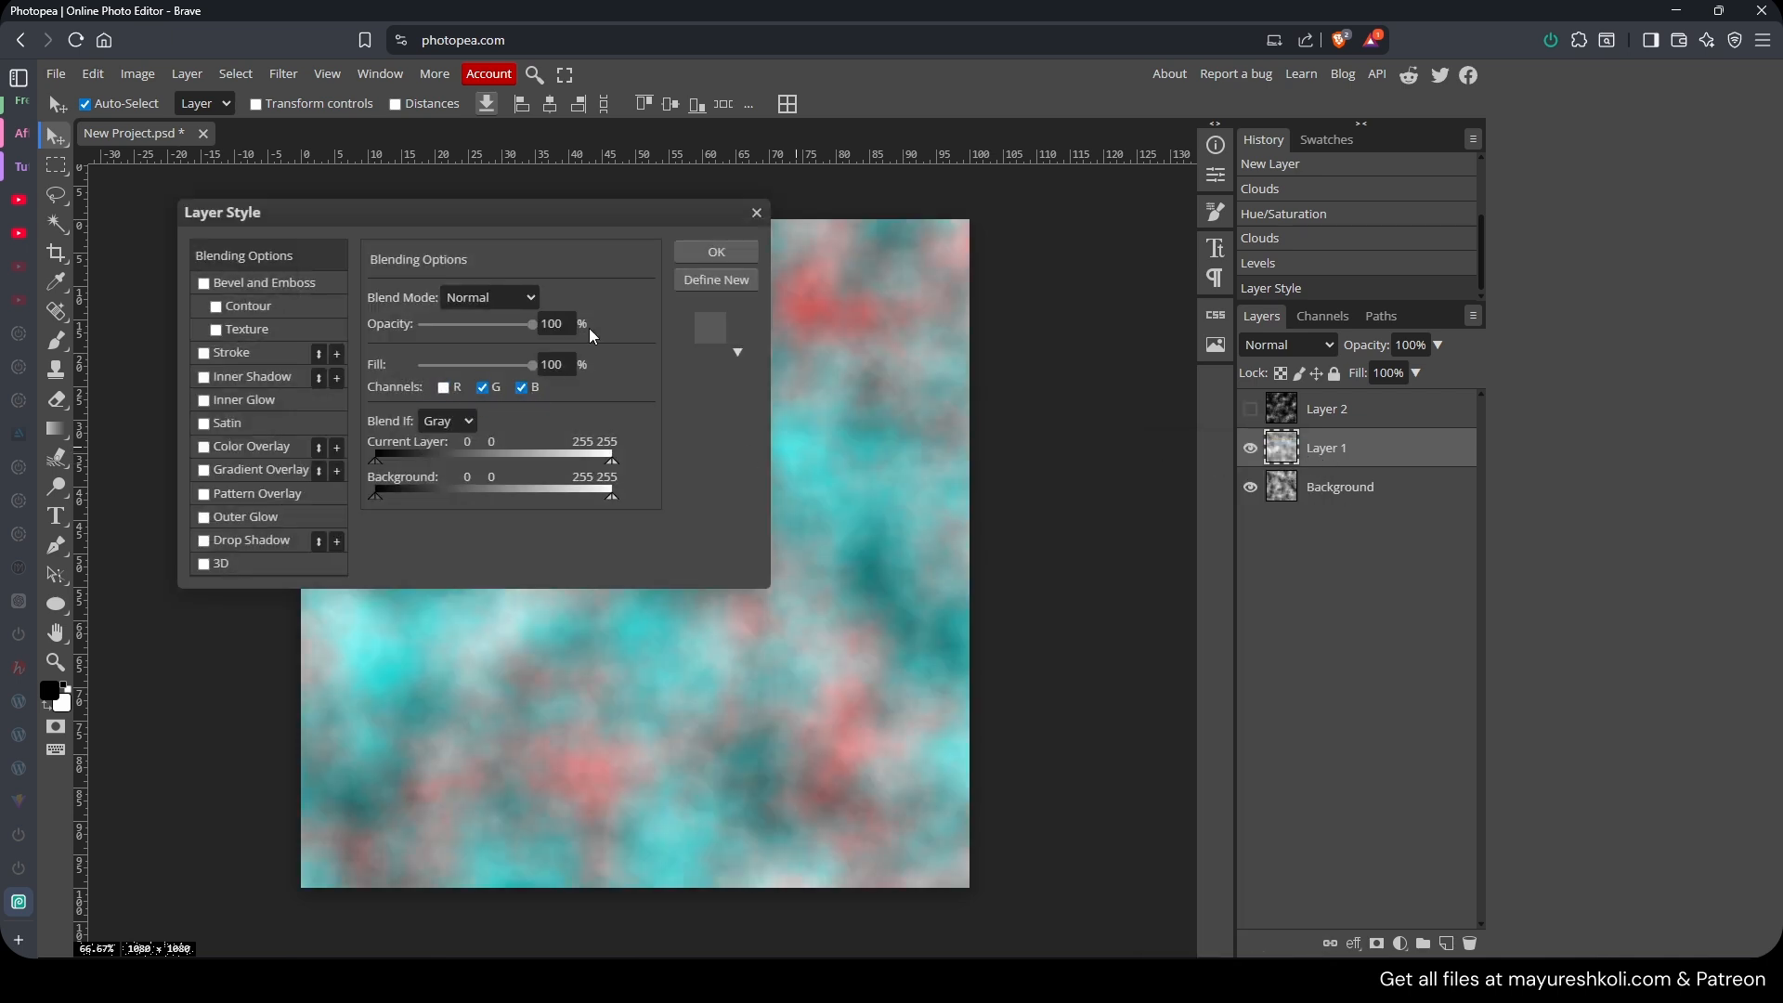
pyautogui.click(521, 388)
pyautogui.click(716, 251)
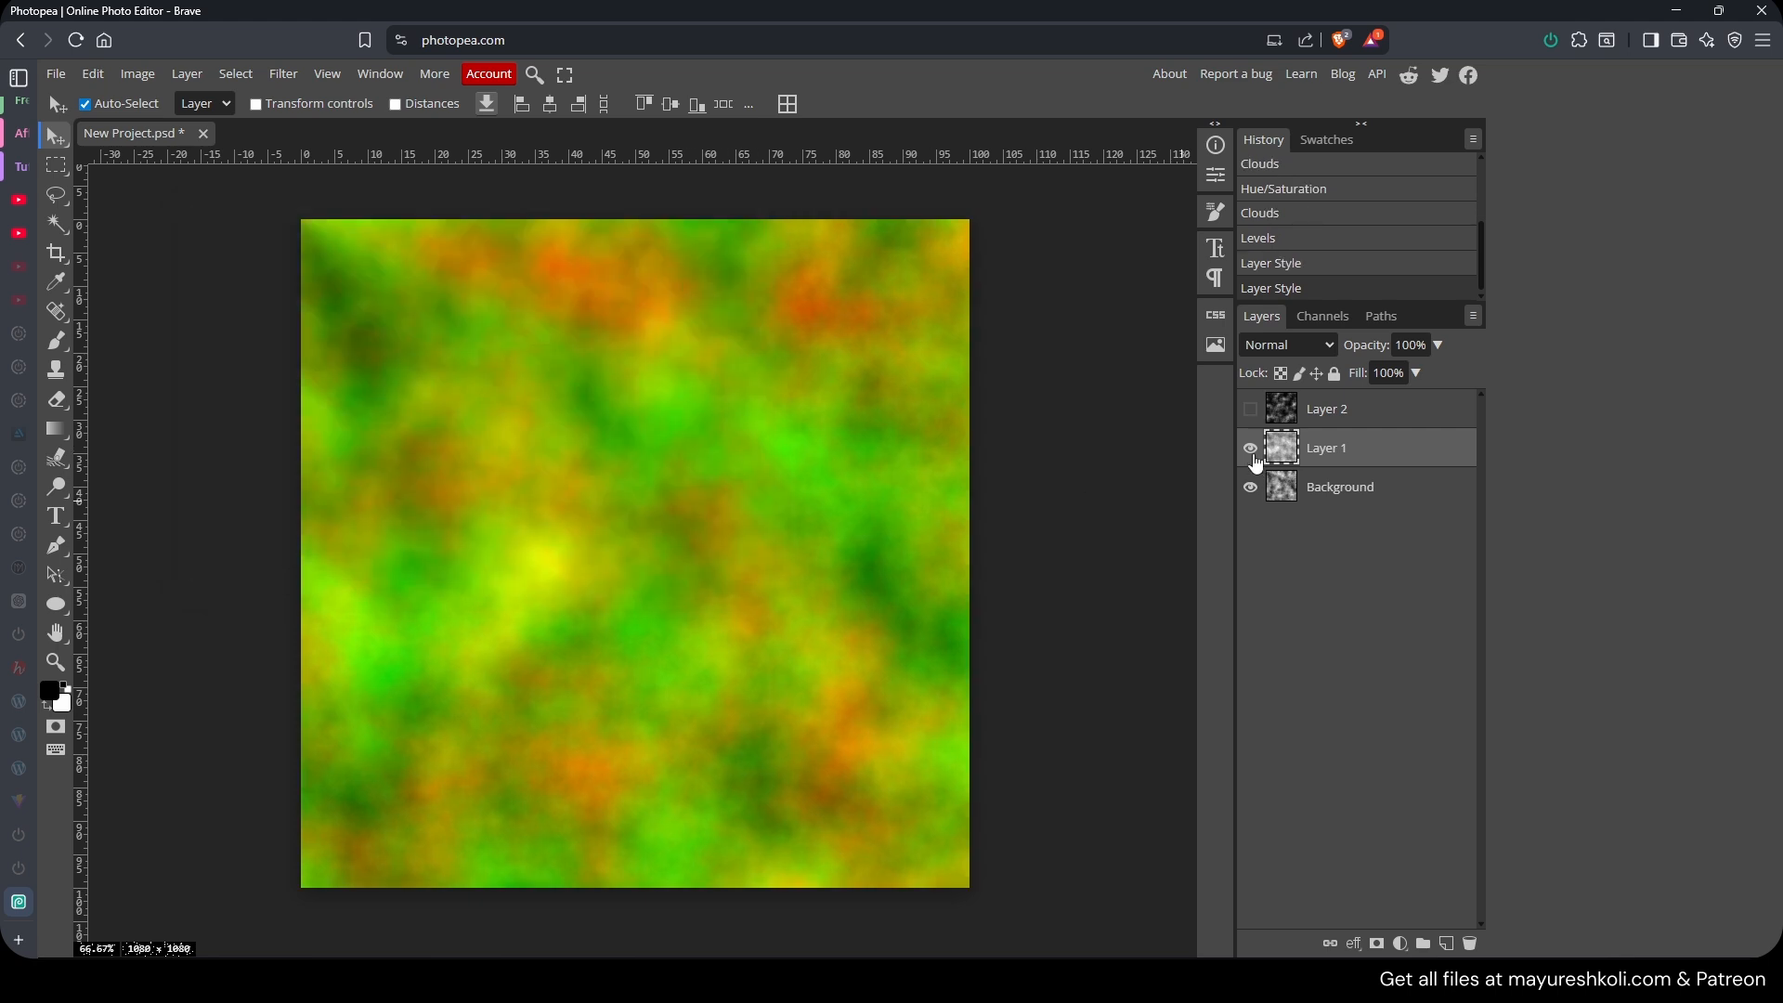
# Show Layer 2 and restrict its blending channels to blue only.
pyautogui.click(1250, 487)
pyautogui.click(1249, 486)
pyautogui.click(1250, 409)
pyautogui.rightClick(1309, 424)
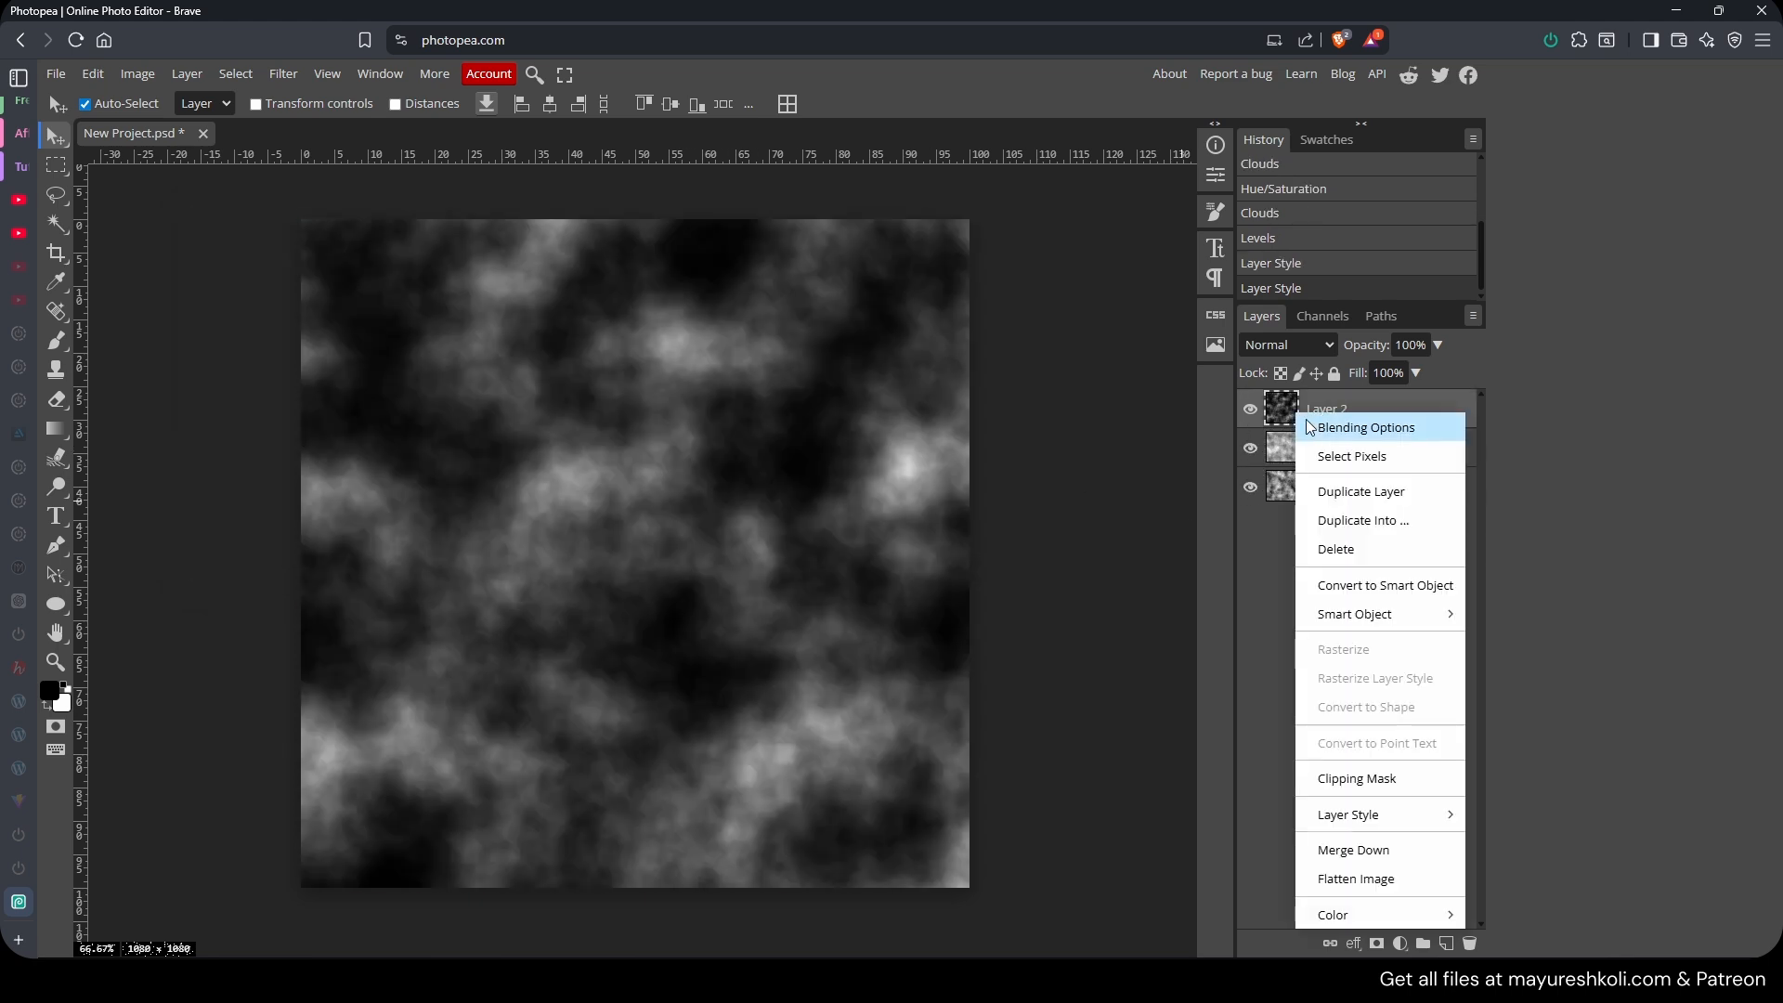
pyautogui.click(1309, 427)
pyautogui.click(494, 388)
pyautogui.click(445, 388)
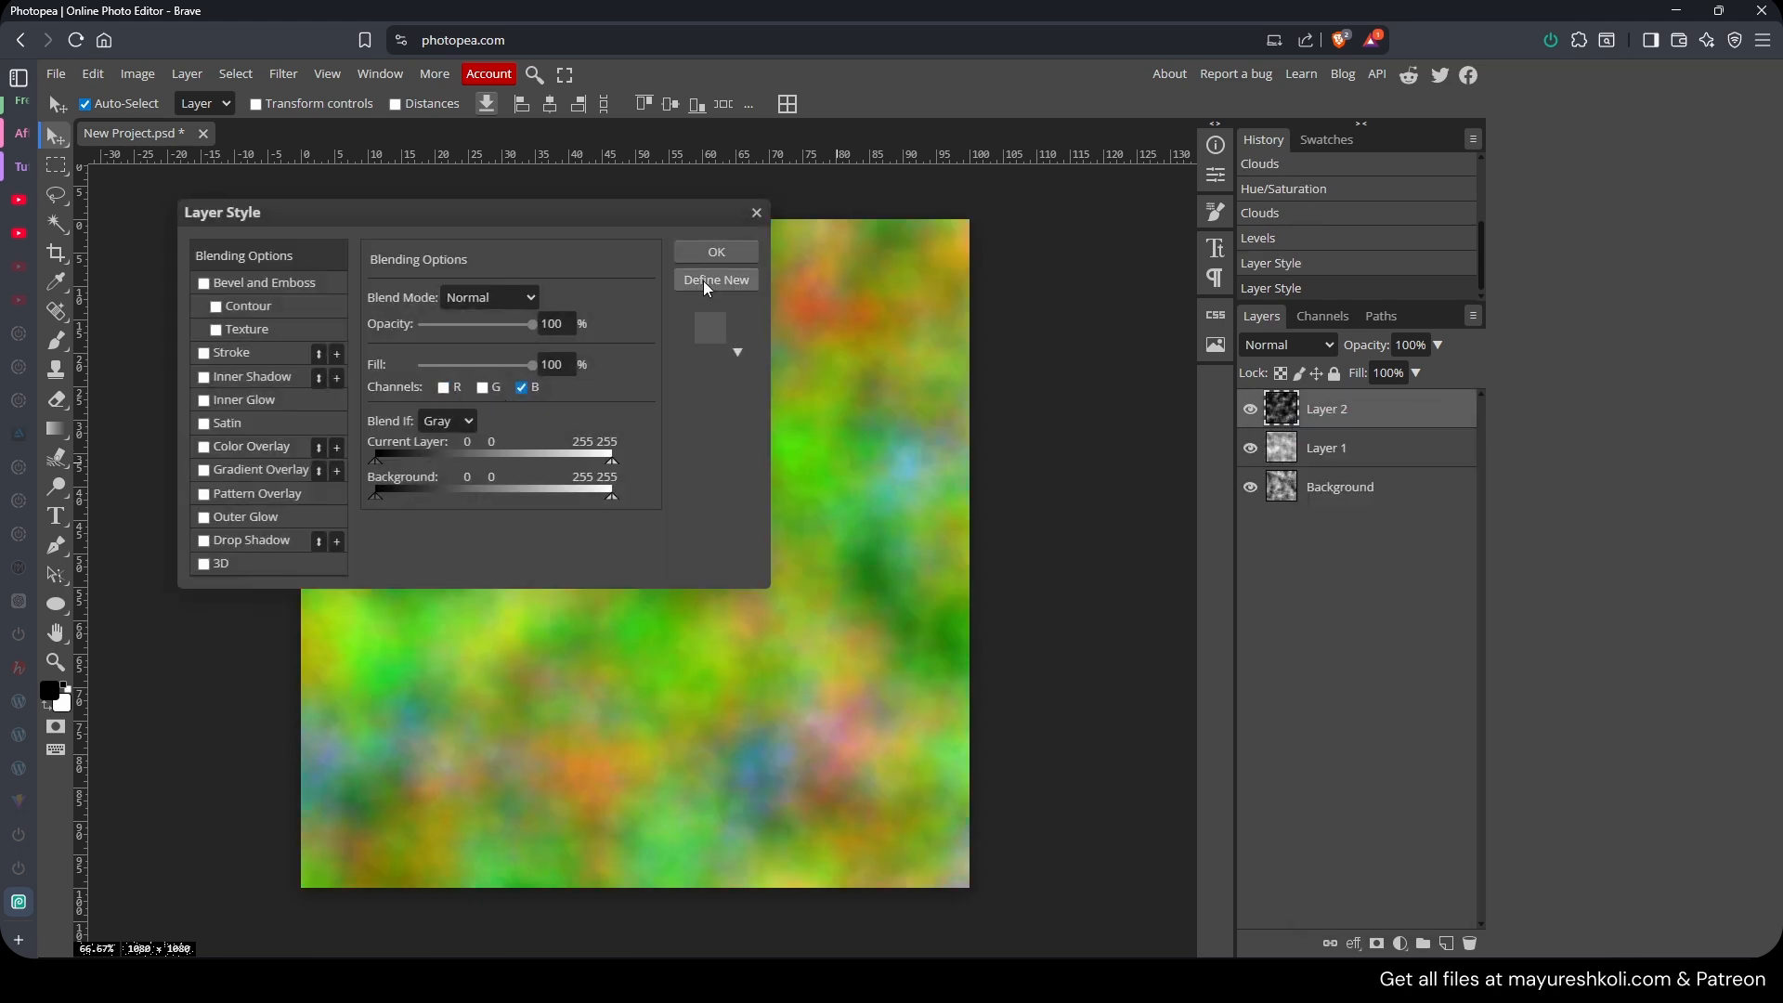
pyautogui.click(715, 253)
# Toggle layer visibilities and view the Channels panel to inspect the combined RGB result.
pyautogui.click(1251, 410)
pyautogui.click(1251, 449)
pyautogui.click(1250, 487)
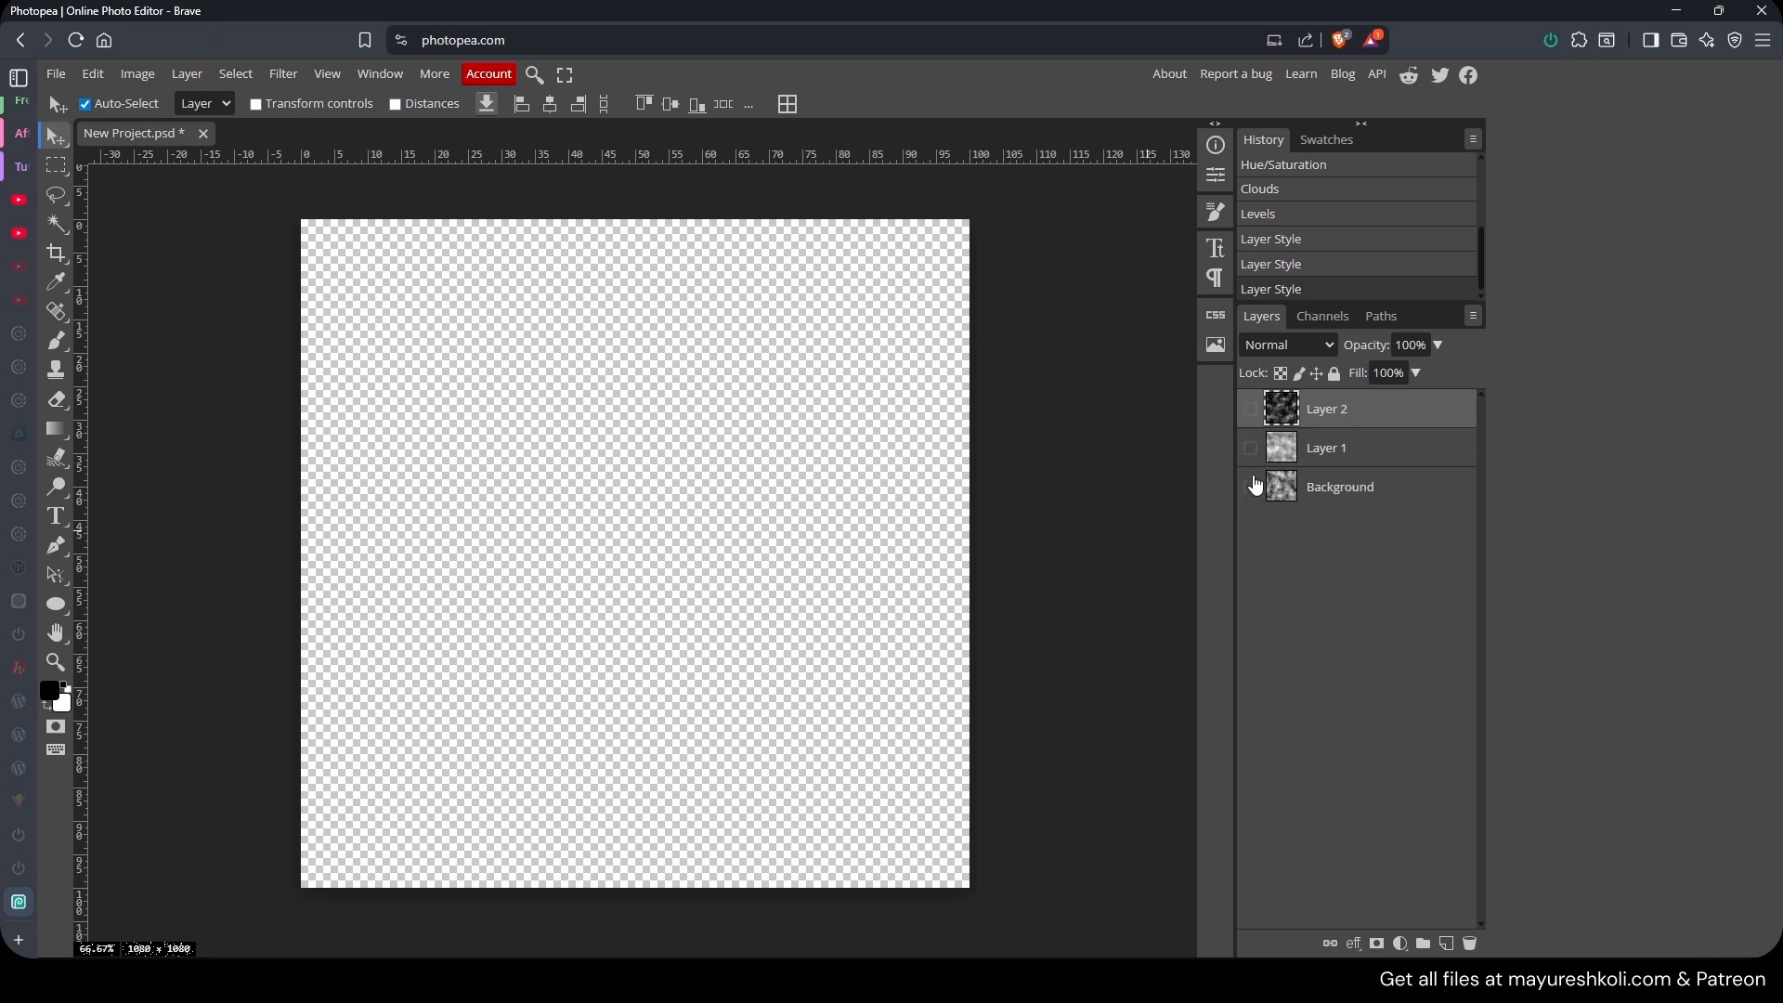
pyautogui.click(1250, 486)
pyautogui.click(1250, 448)
pyautogui.click(1250, 411)
pyautogui.click(1318, 317)
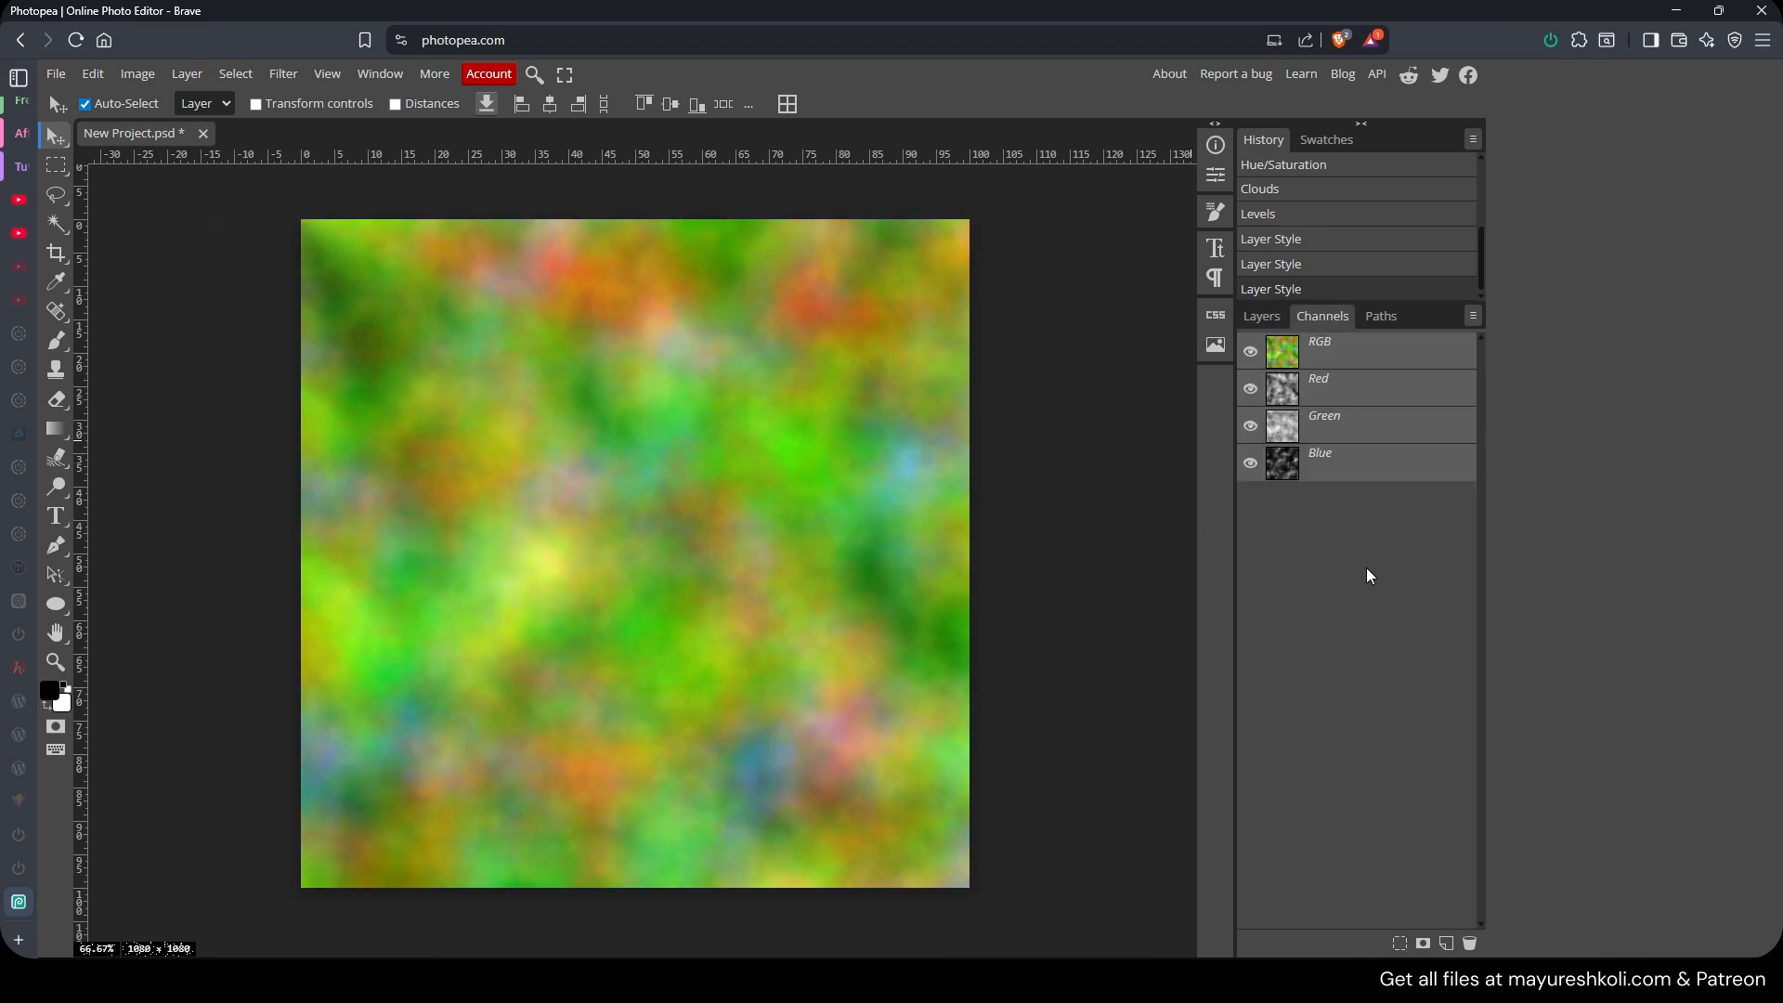
pyautogui.click(1265, 319)
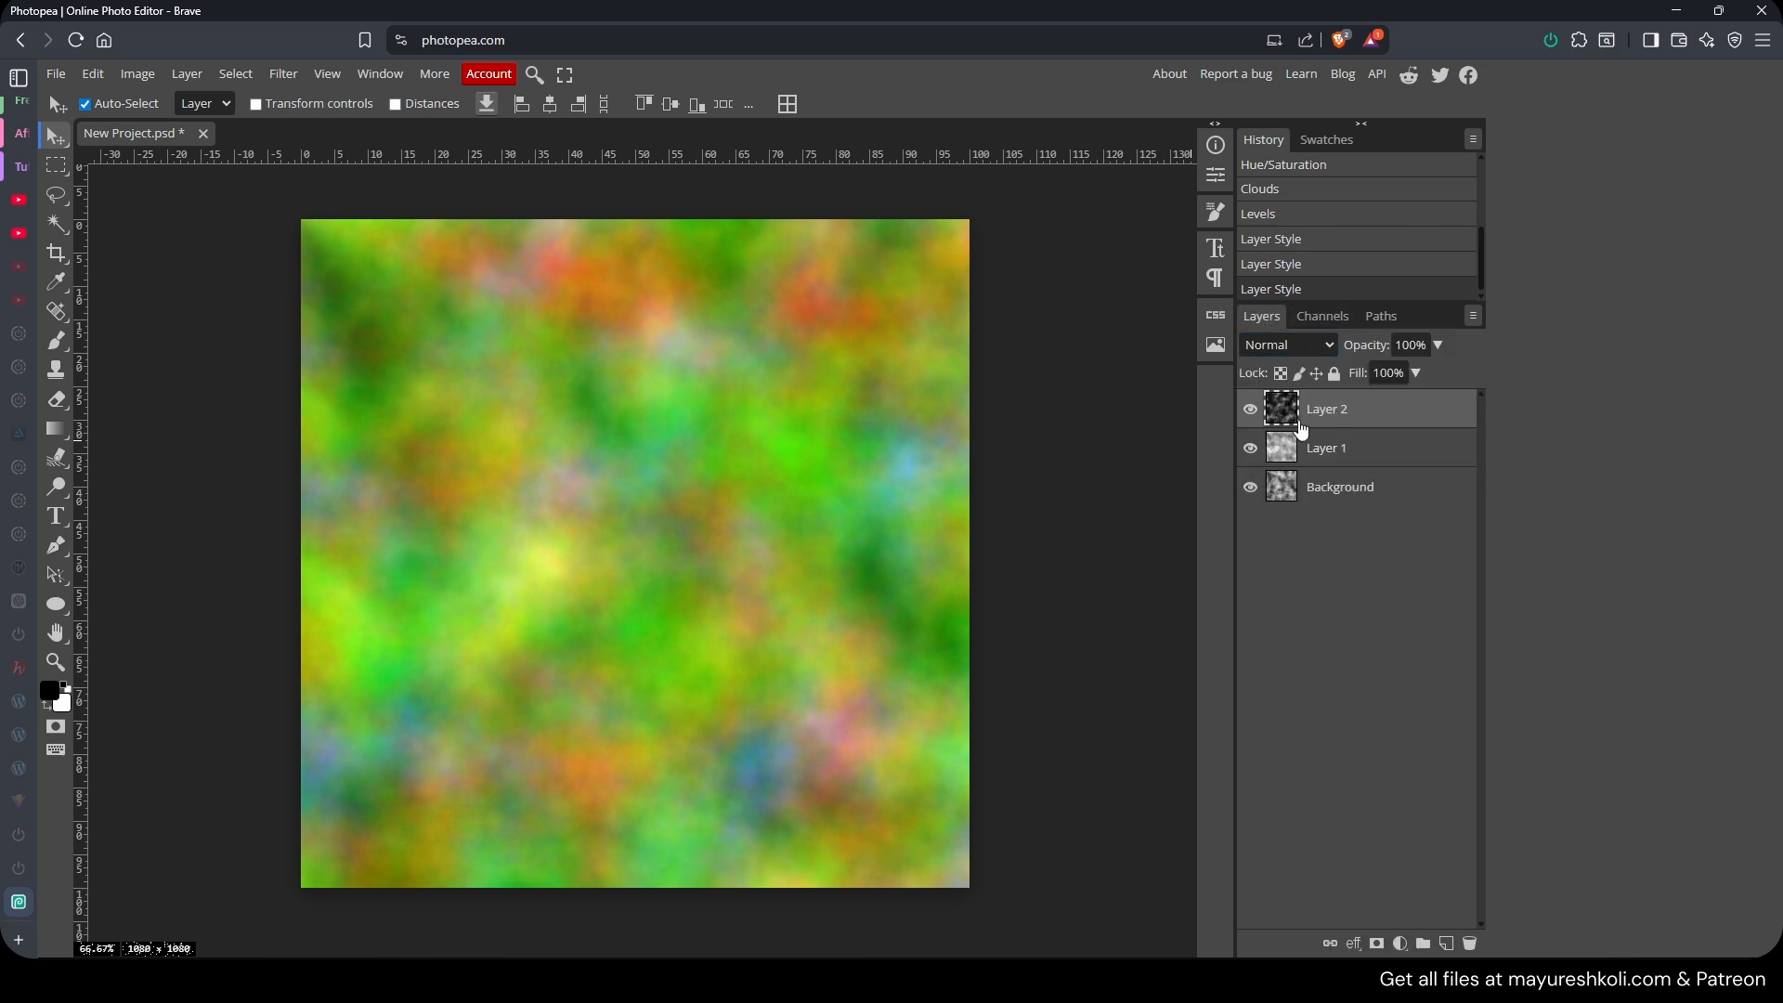
pyautogui.click(1250, 414)
pyautogui.click(1245, 411)
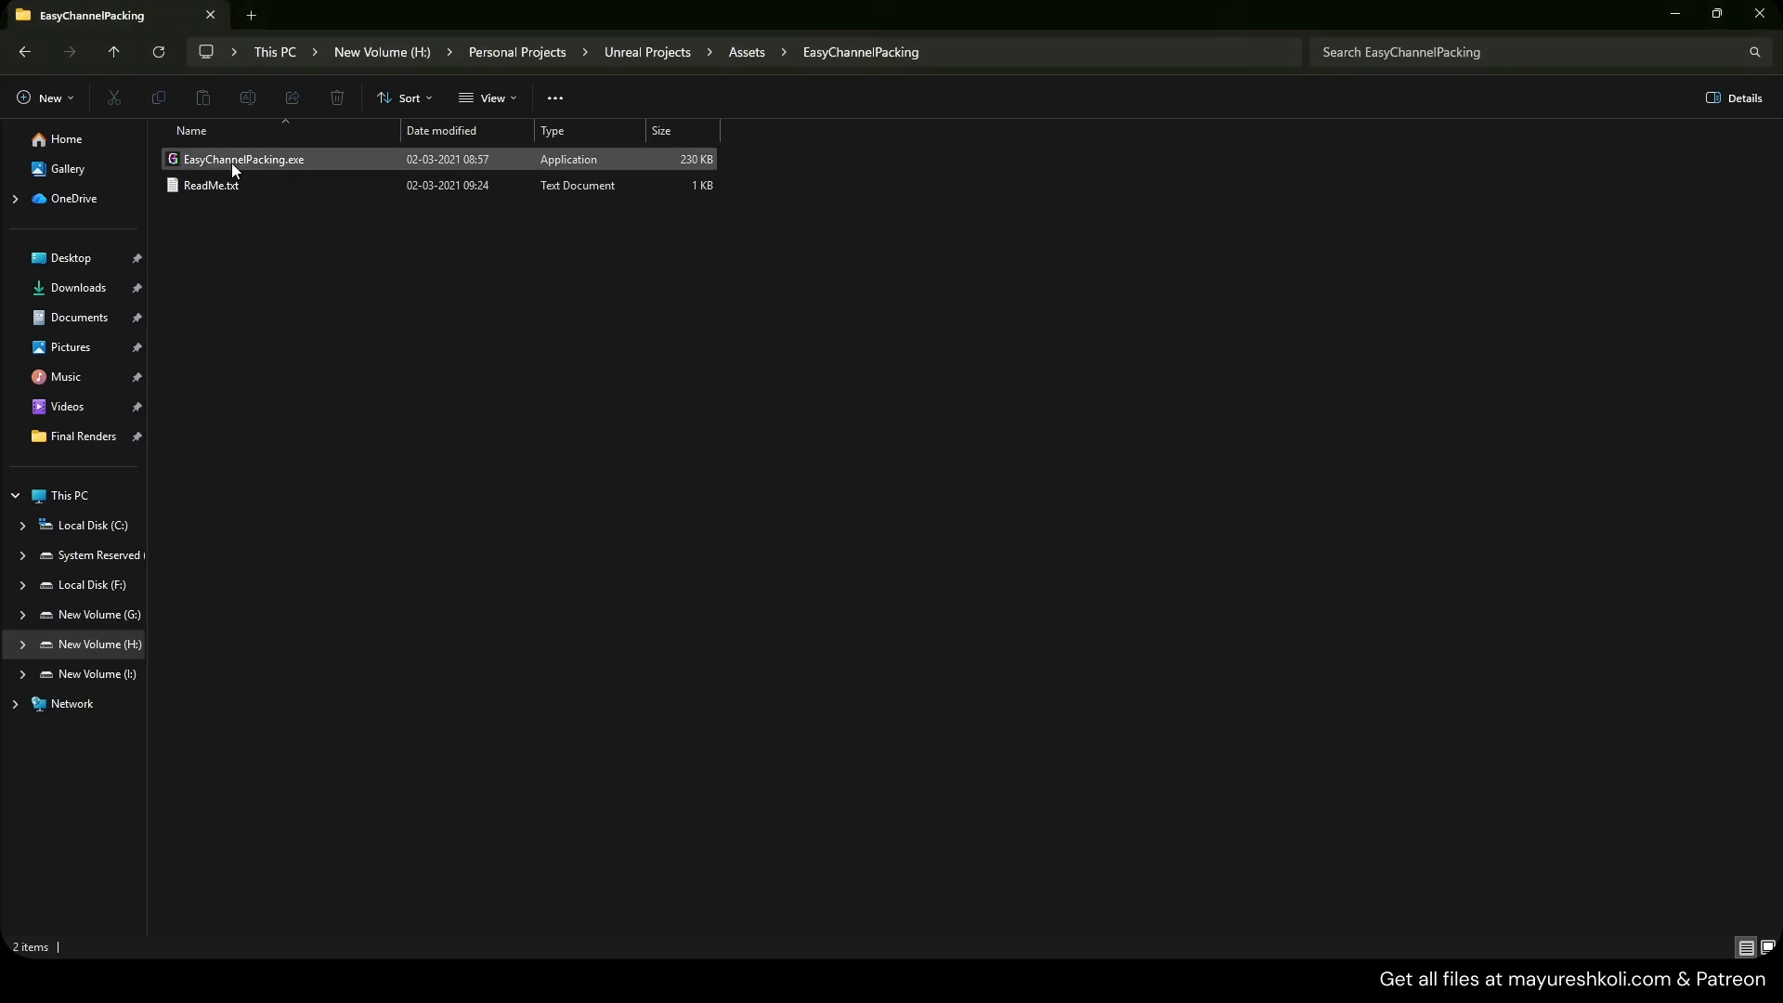
# Launch Easy Channel Packing and load Noise 1–4.png into the R, G, B and A outputs.
pyautogui.doubleClick(231, 161)
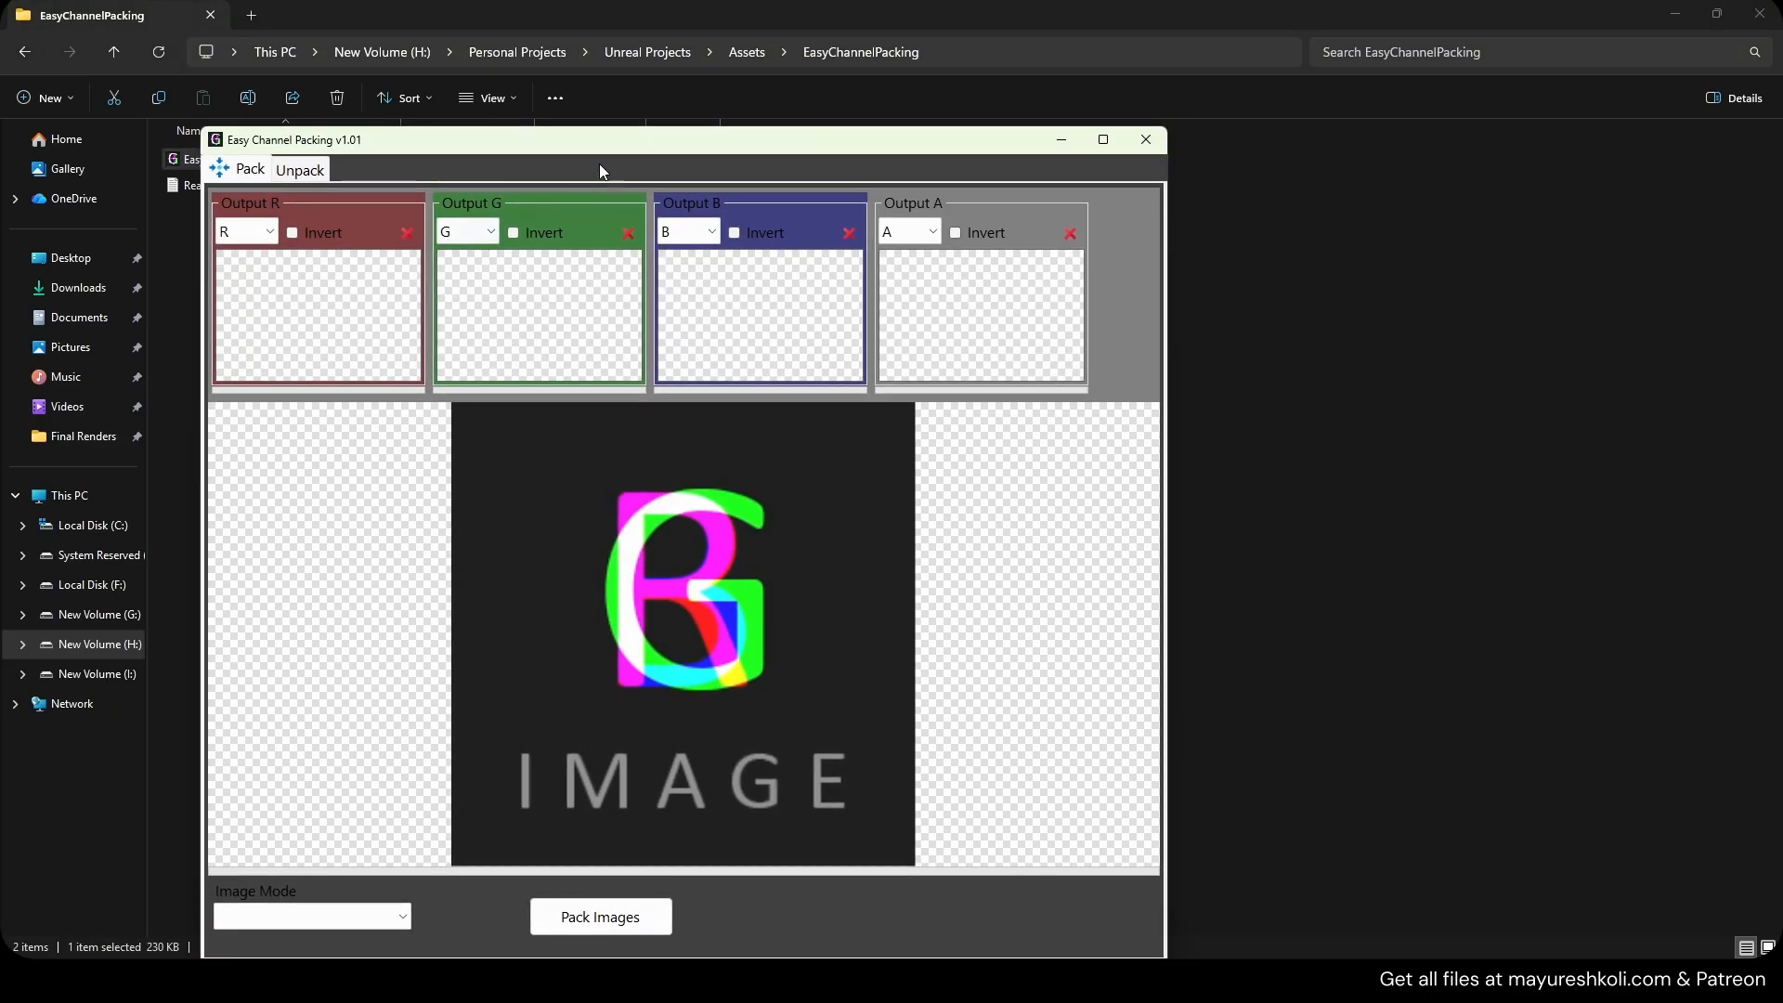
pyautogui.moveTo(583, 140); pyautogui.dragTo(958, 139)
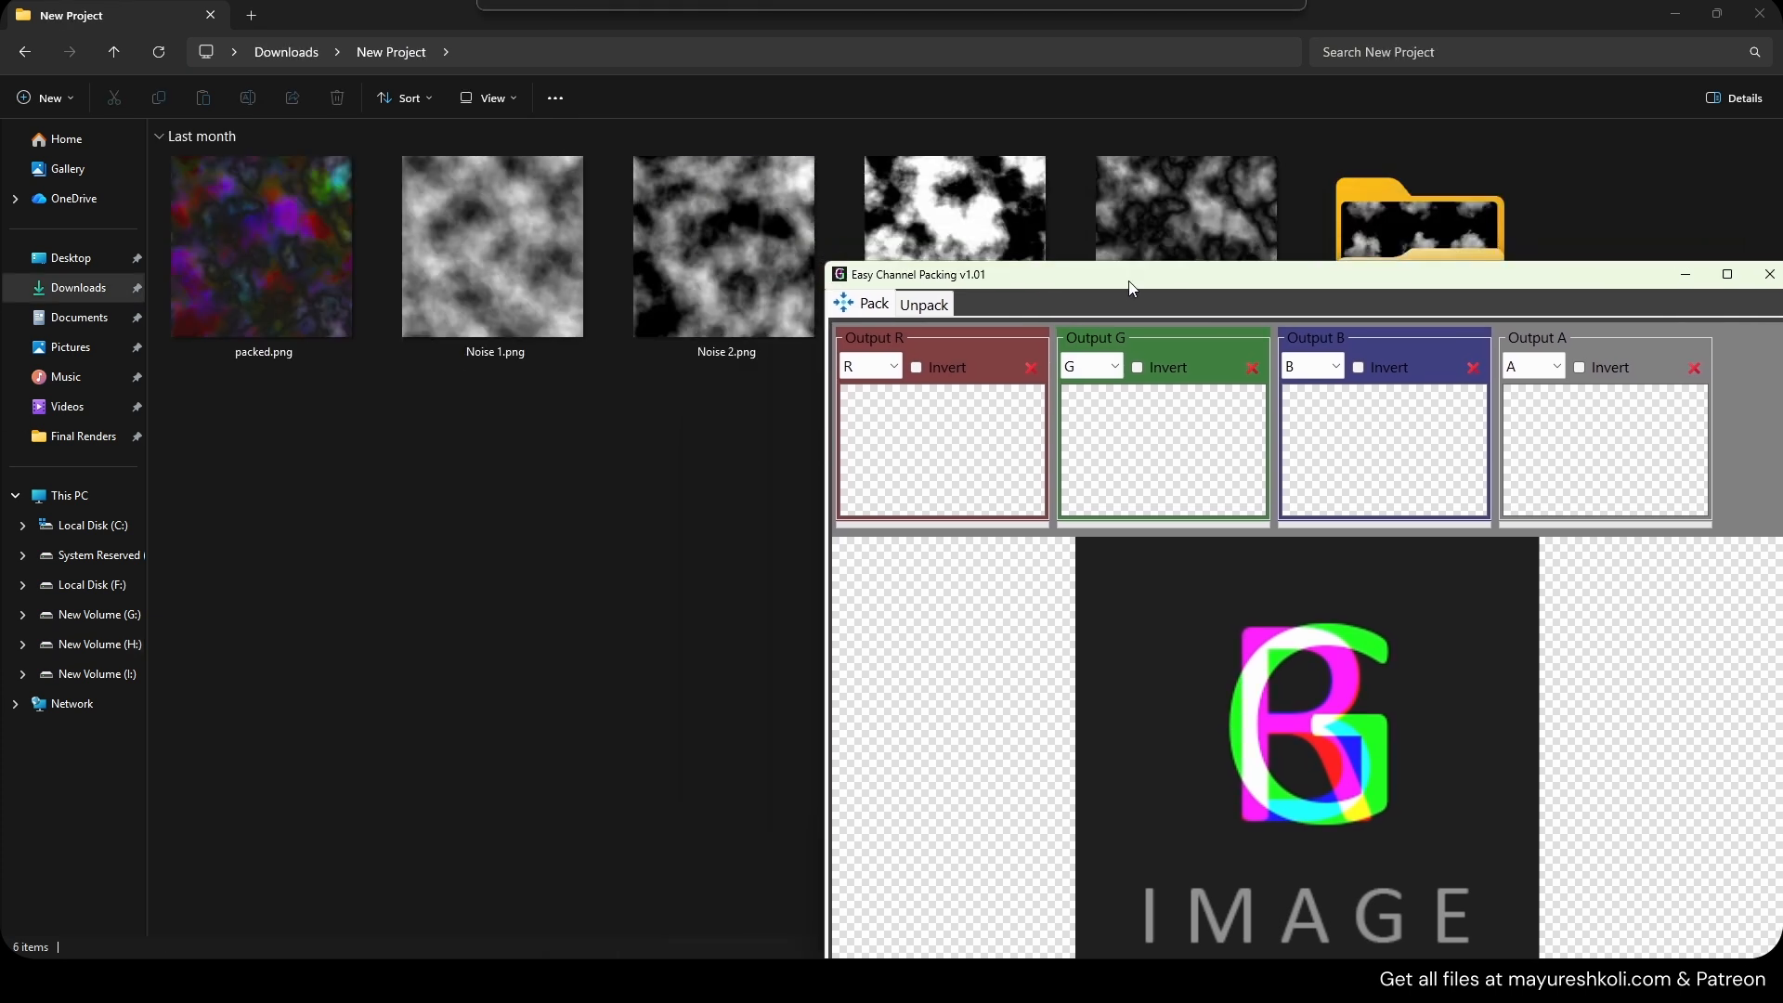
pyautogui.moveTo(1021, 278); pyautogui.dragTo(608, 404)
pyautogui.moveTo(494, 251); pyautogui.dragTo(528, 580)
pyautogui.moveTo(724, 246); pyautogui.dragTo(748, 580)
pyautogui.moveTo(954, 246); pyautogui.dragTo(1015, 528)
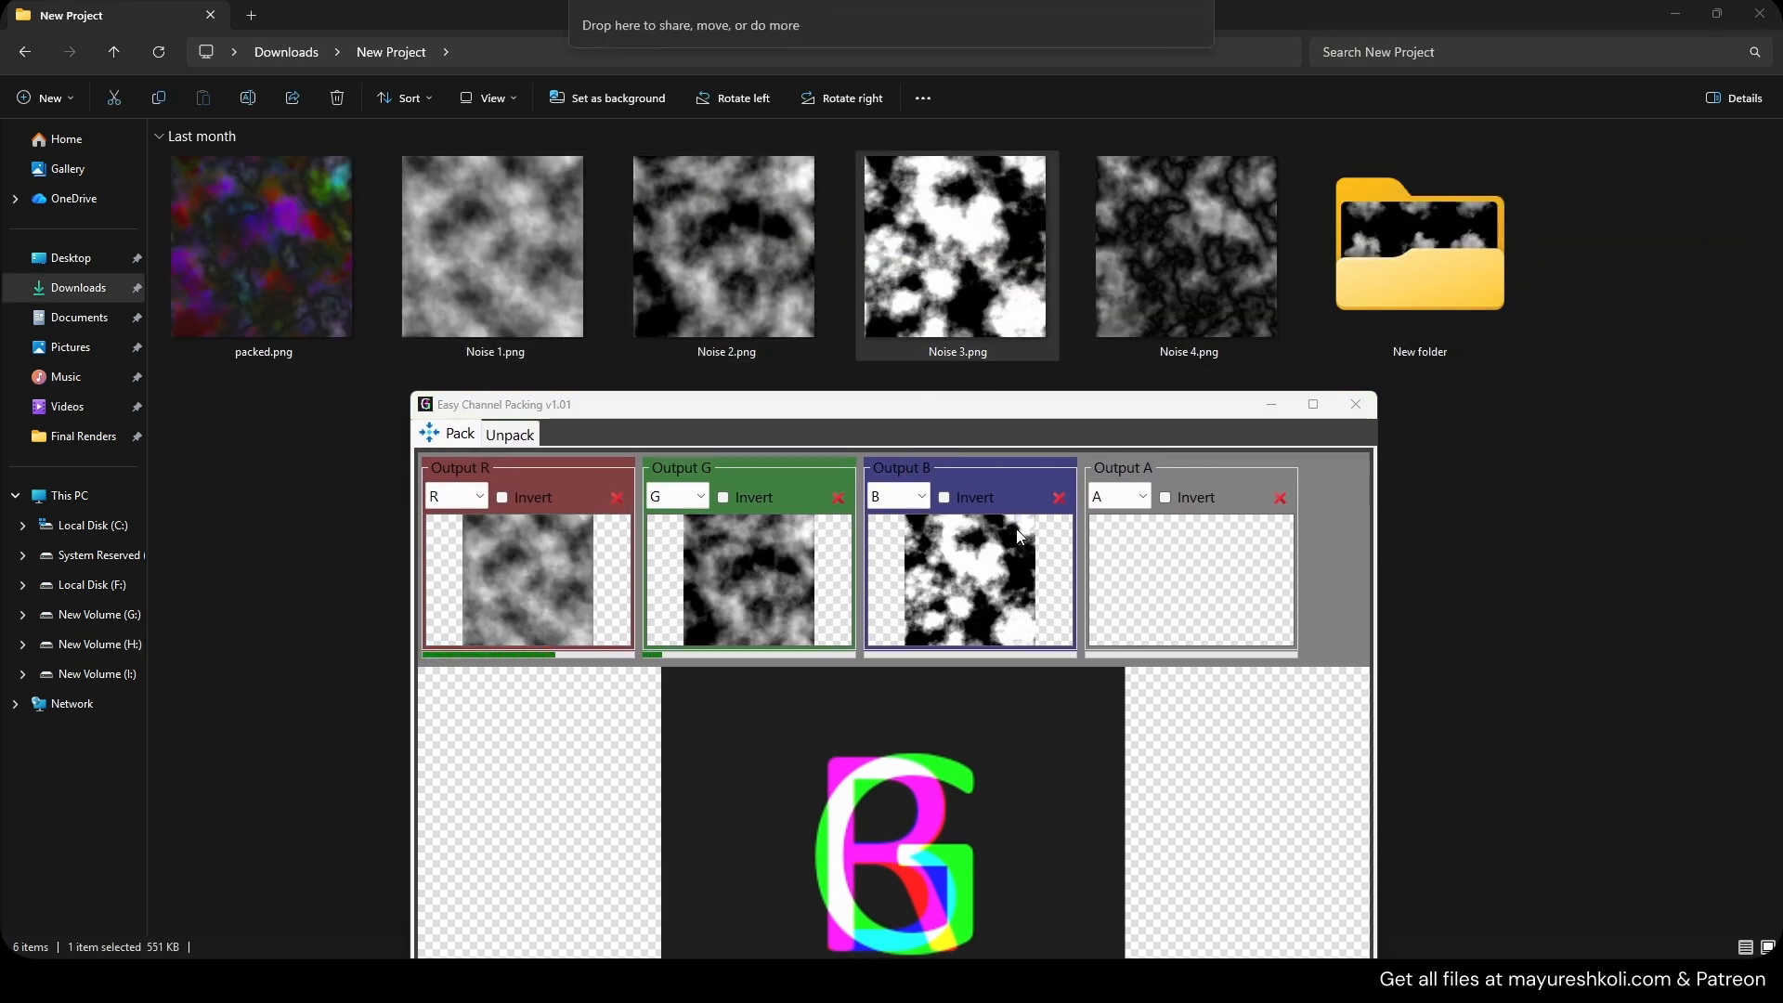
pyautogui.moveTo(1187, 246); pyautogui.dragTo(1209, 571)
pyautogui.moveTo(990, 417); pyautogui.dragTo(788, 125)
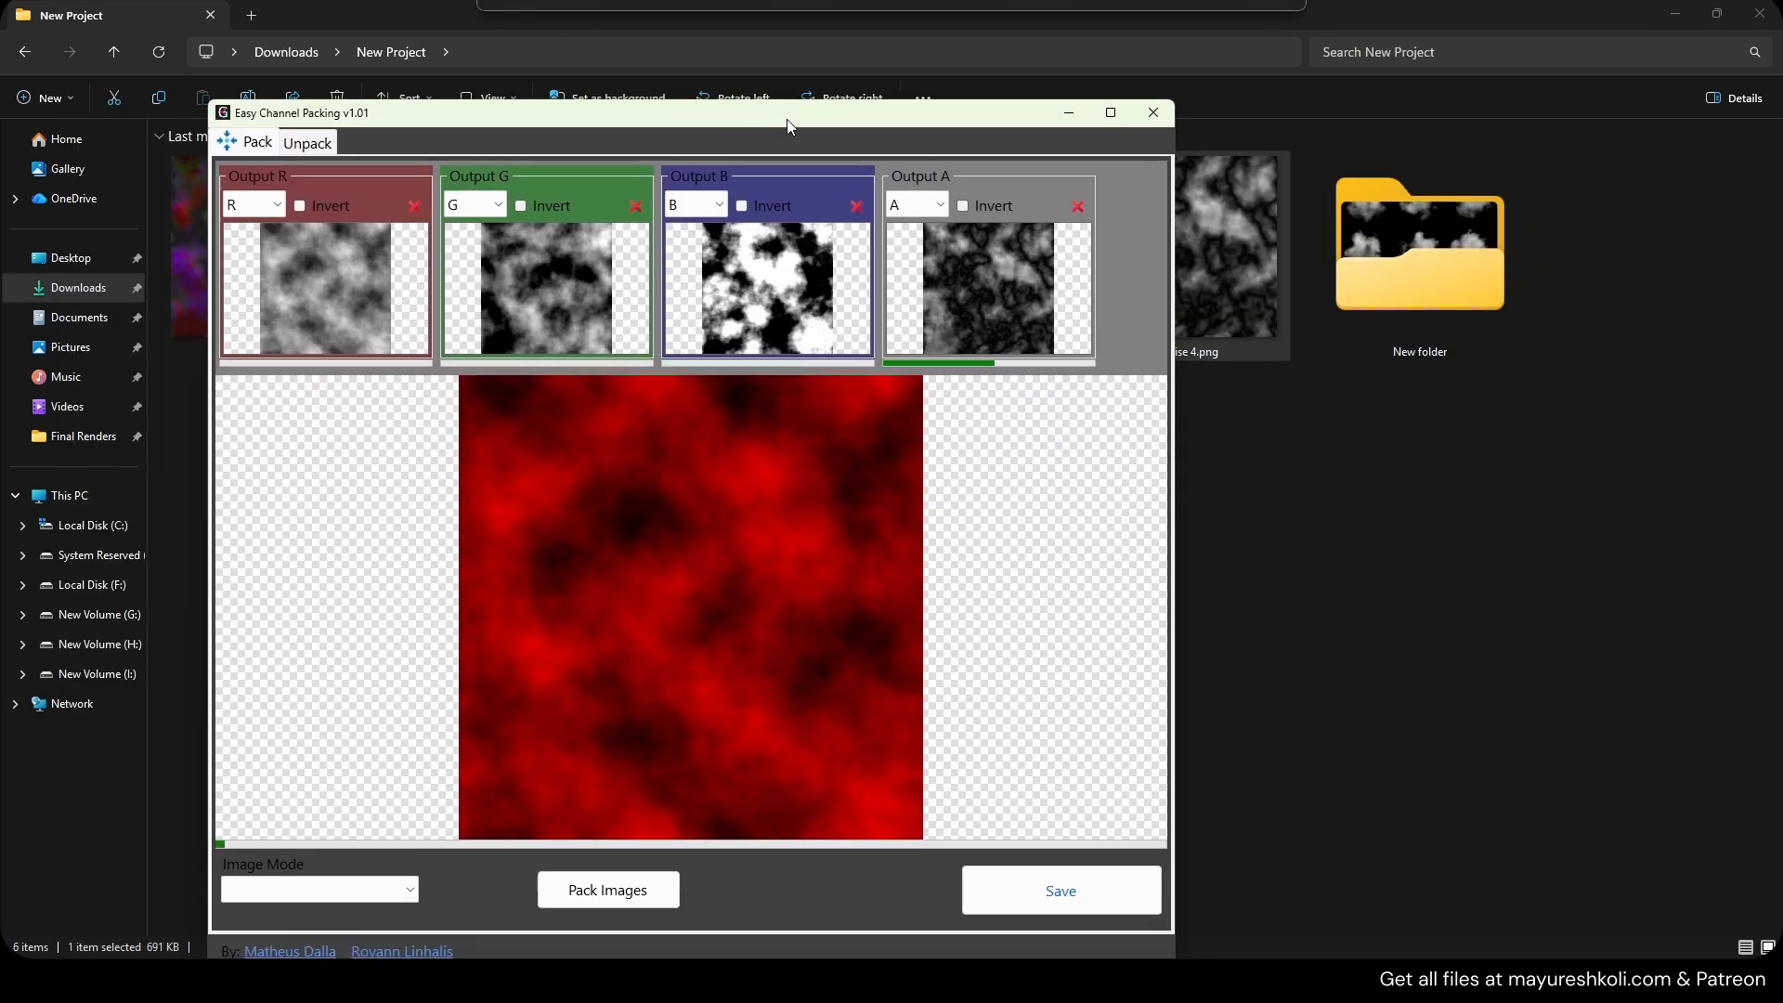
# Try switching Output A's source channel between G, B and A.
pyautogui.click(932, 204)
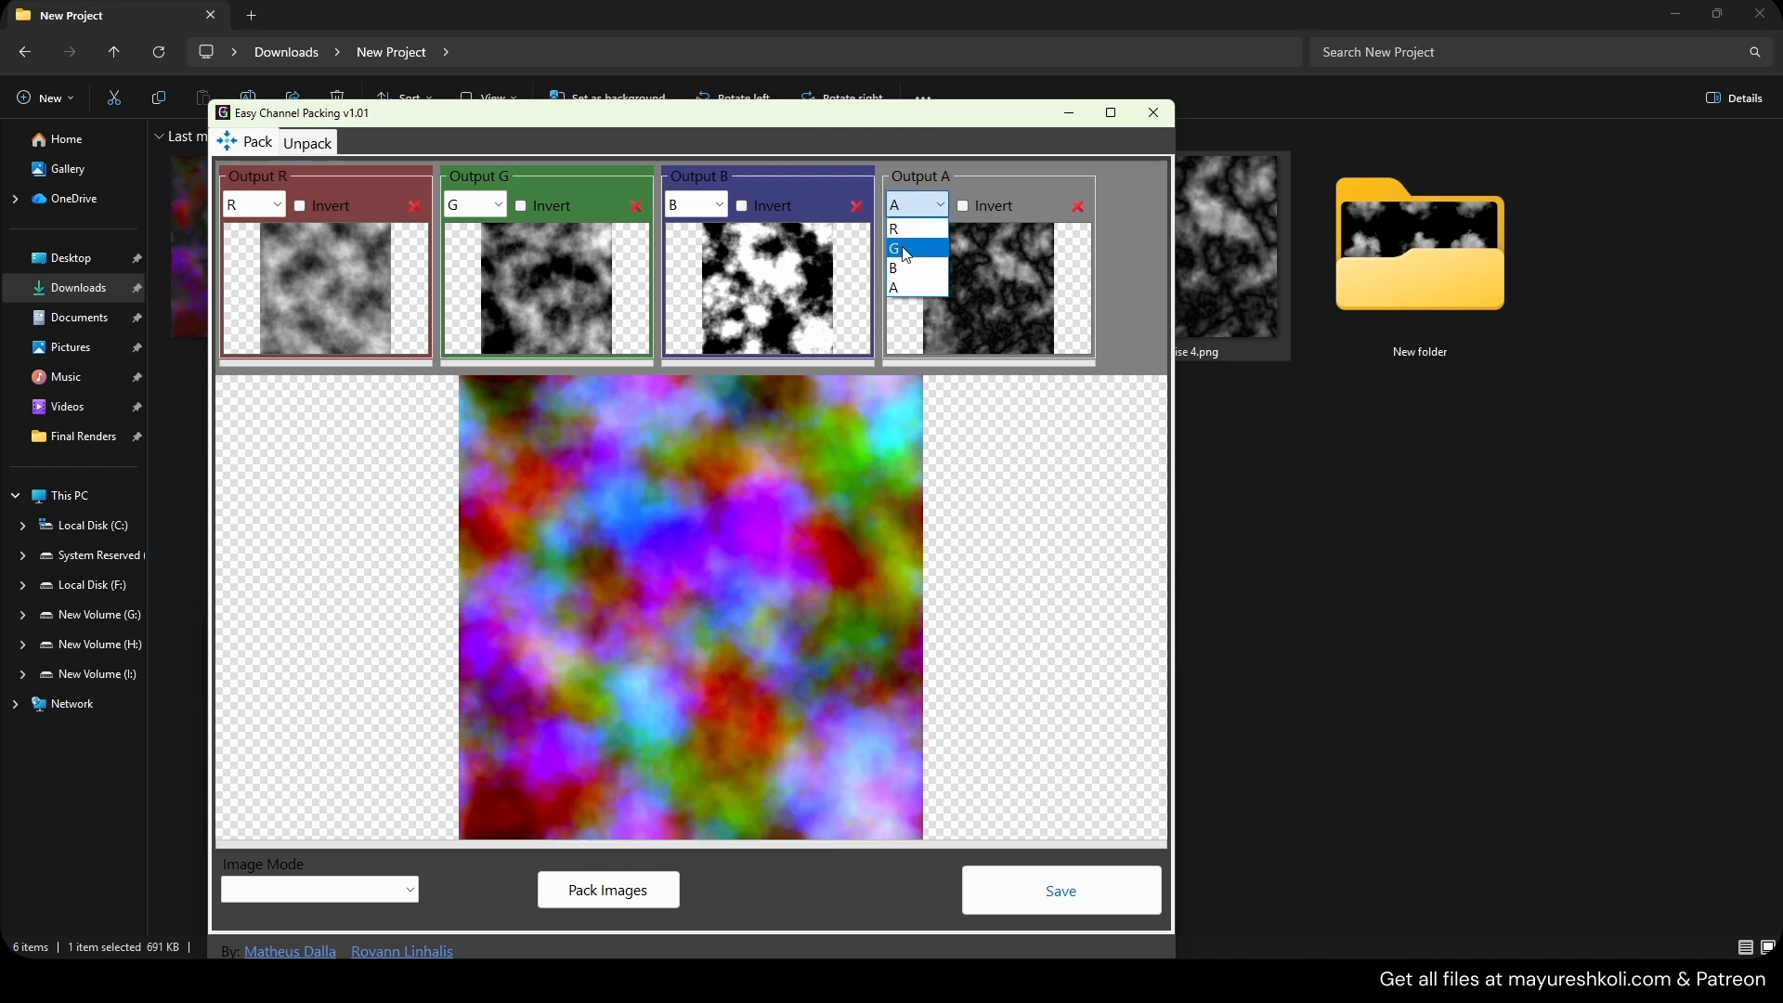
pyautogui.click(903, 249)
pyautogui.click(910, 205)
pyautogui.click(904, 287)
pyautogui.click(913, 206)
pyautogui.click(919, 244)
pyautogui.click(915, 206)
pyautogui.click(907, 269)
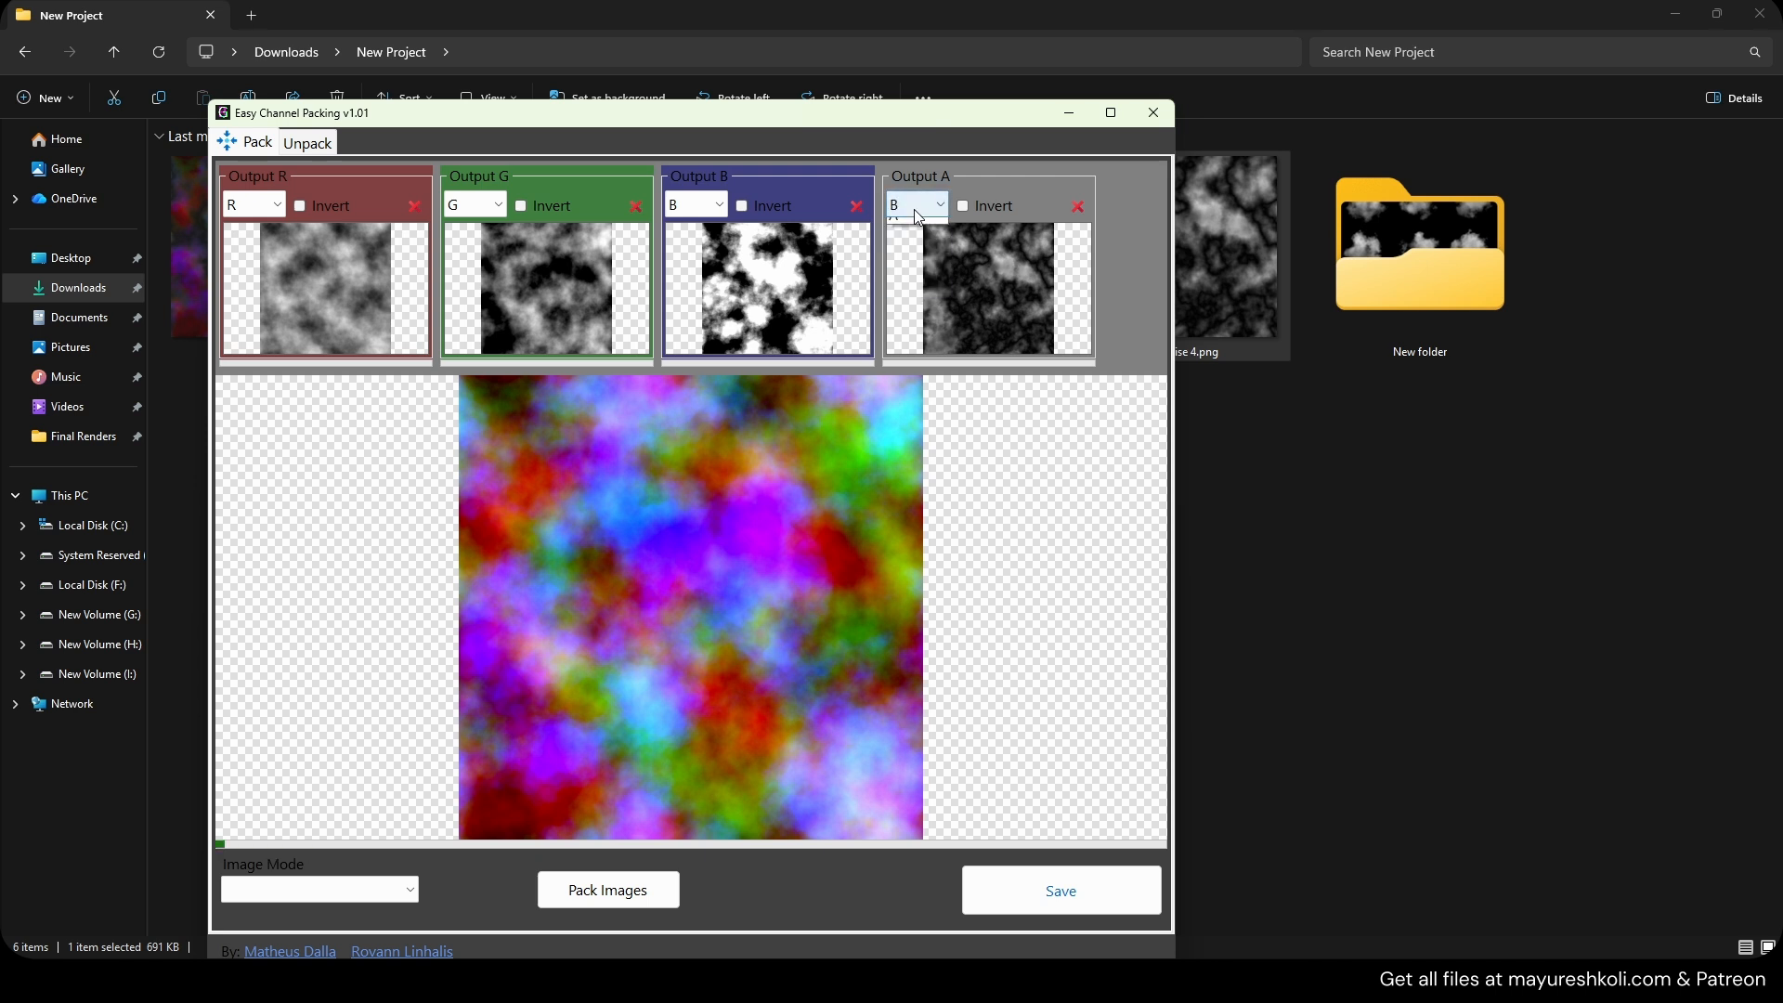
pyautogui.click(906, 287)
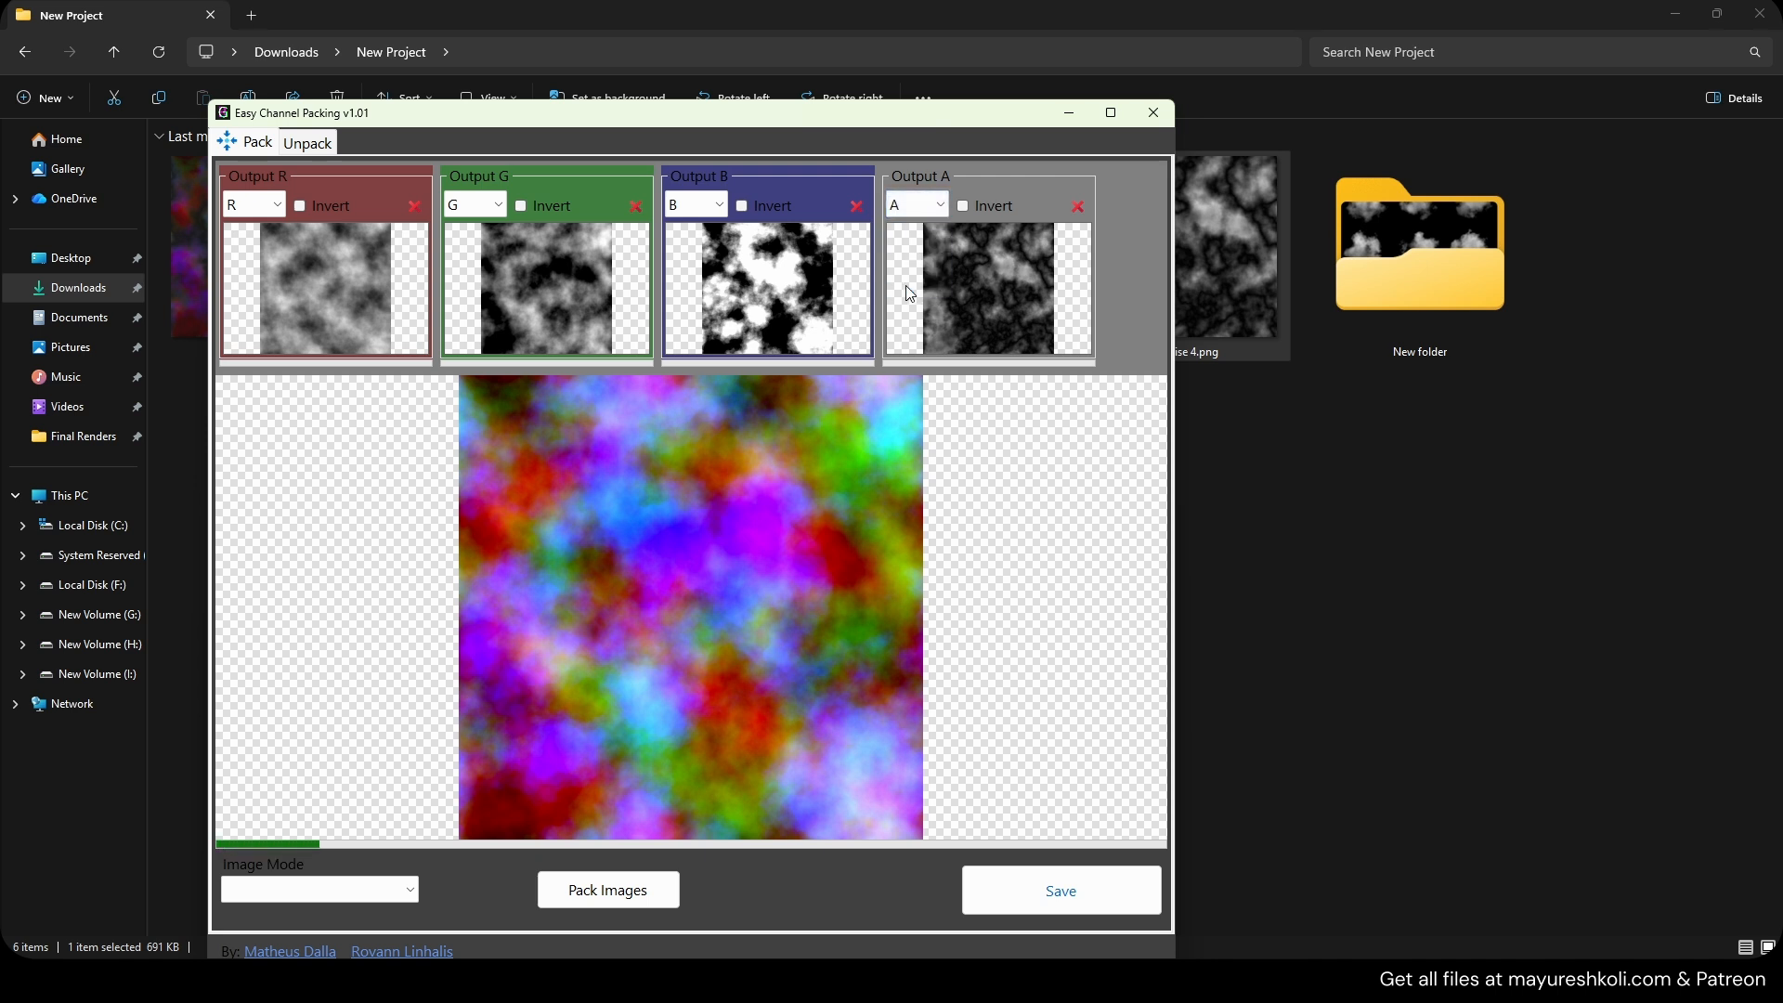
# Set Output A's source channel to R.
pyautogui.moveTo(803, 123); pyautogui.dragTo(787, 84)
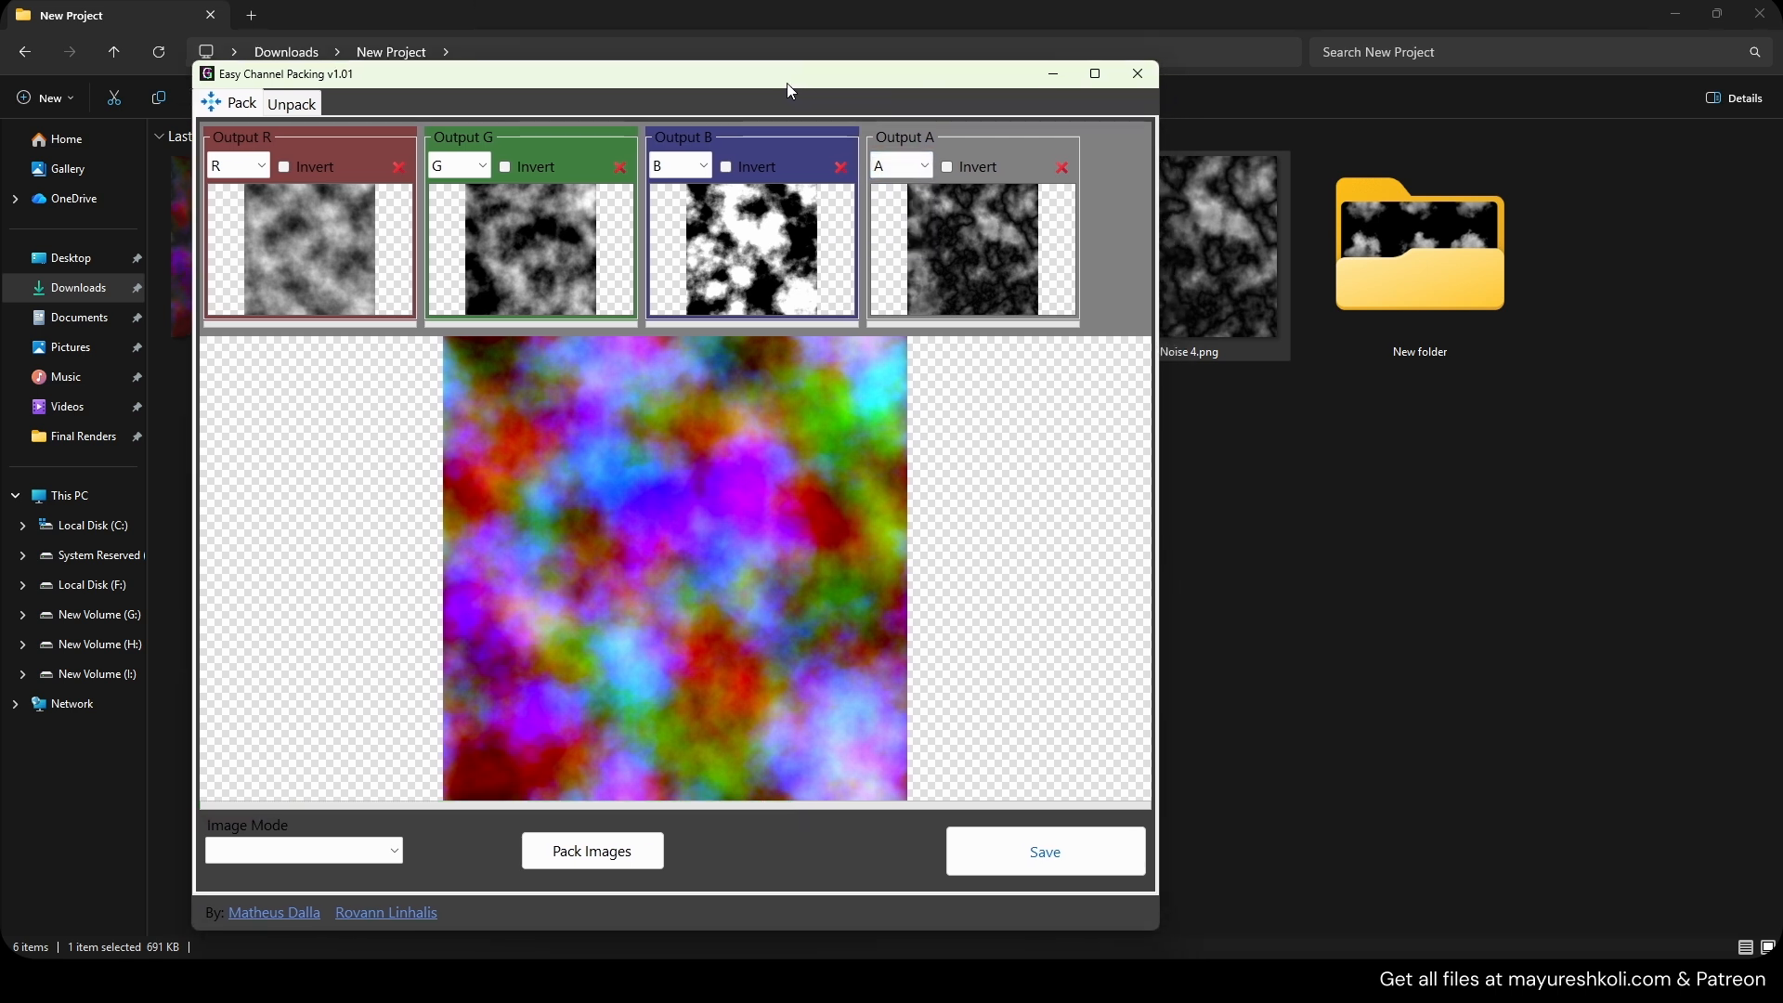
pyautogui.click(903, 167)
pyautogui.click(898, 189)
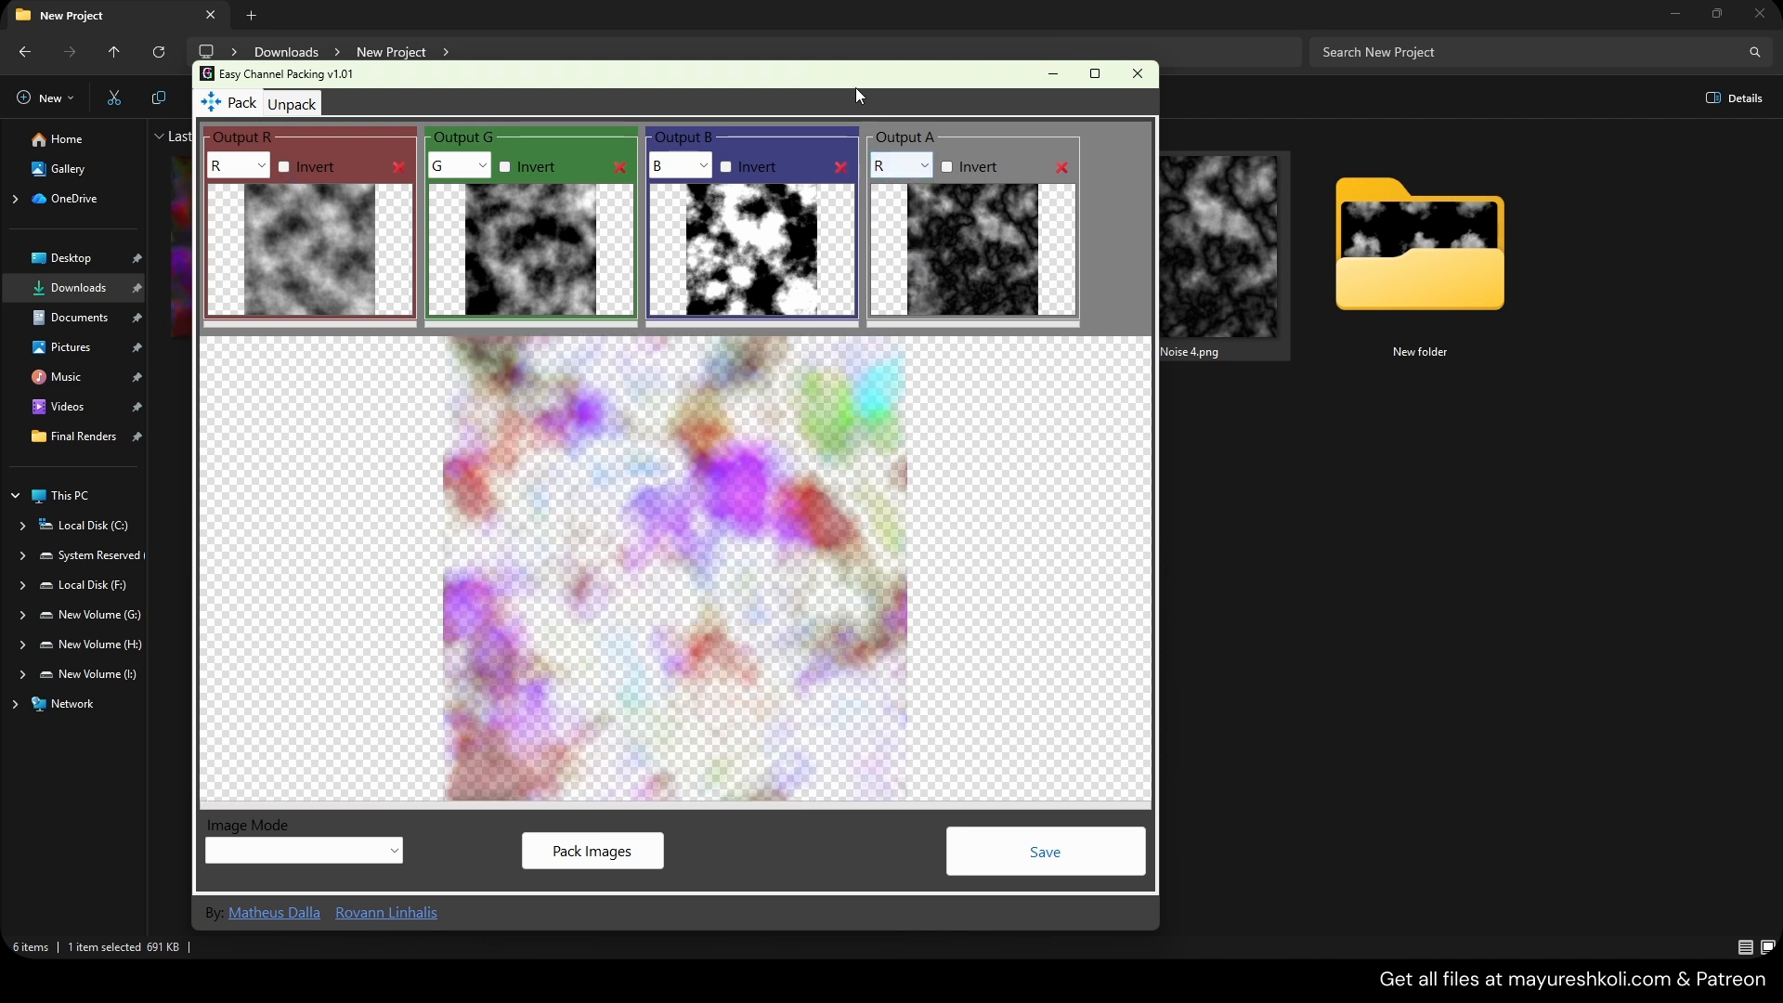
# Save the packed image into the New Project folder as packed2222.png.
pyautogui.moveTo(855, 76); pyautogui.dragTo(1278, 167)
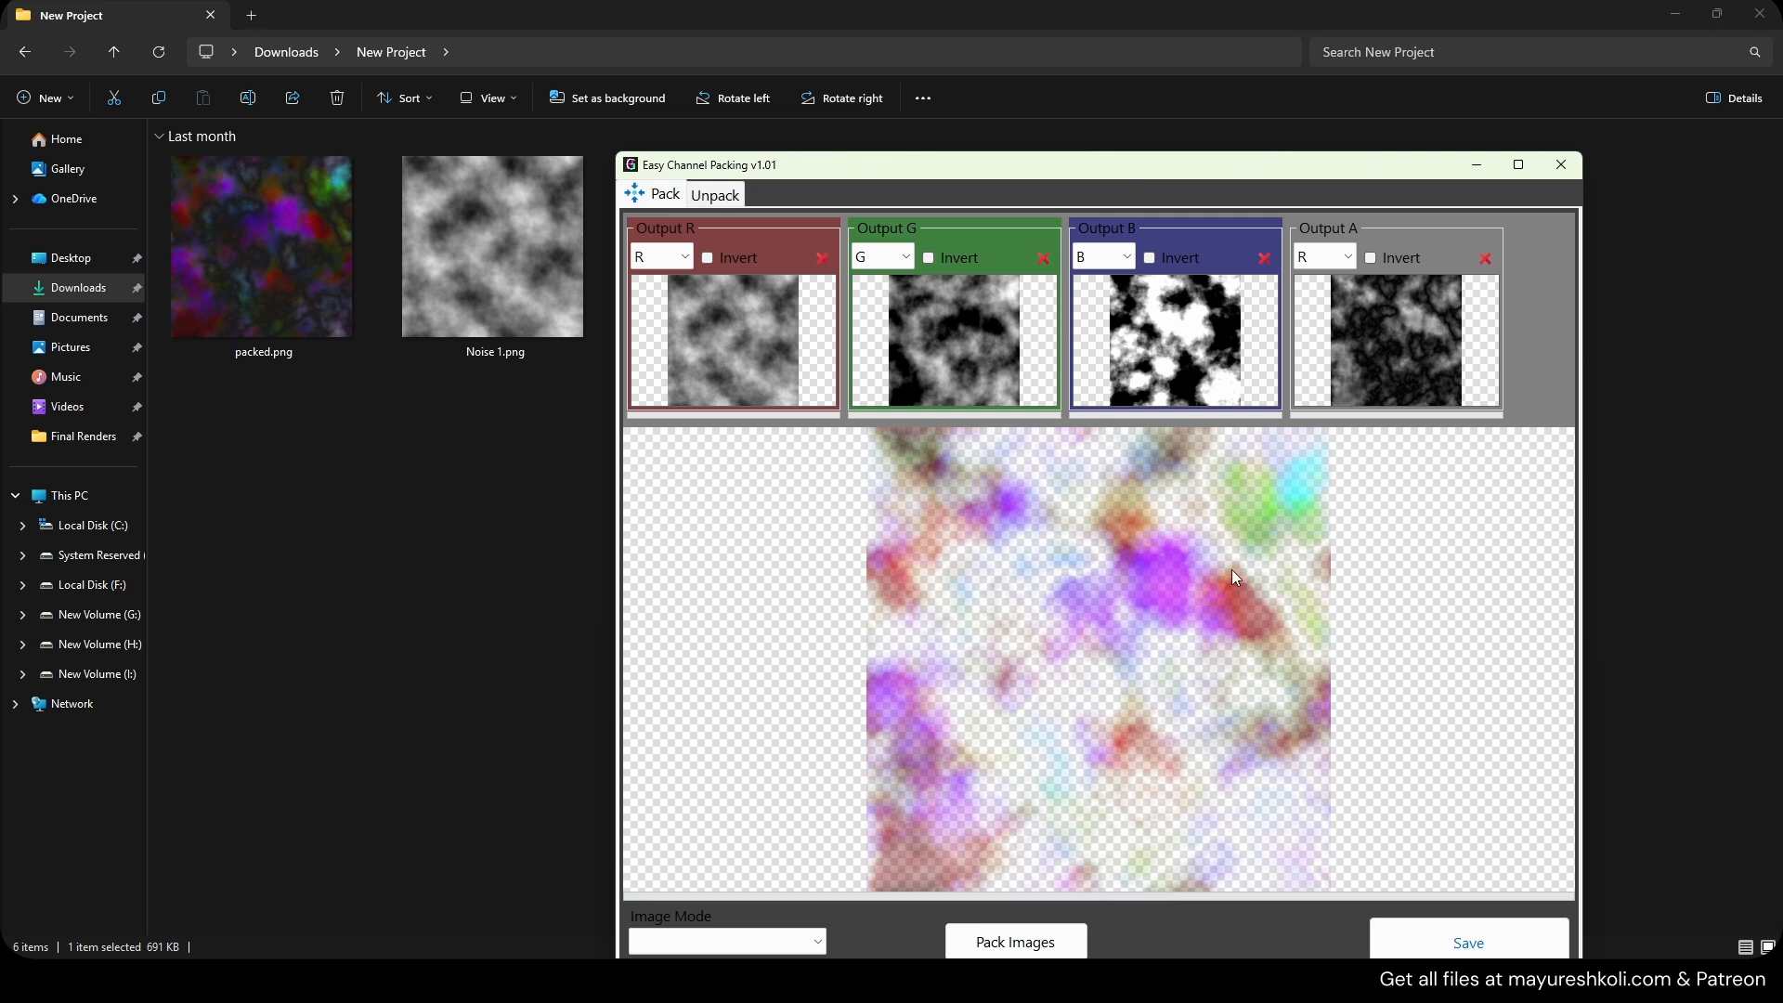
pyautogui.moveTo(1044, 177); pyautogui.dragTo(791, 109)
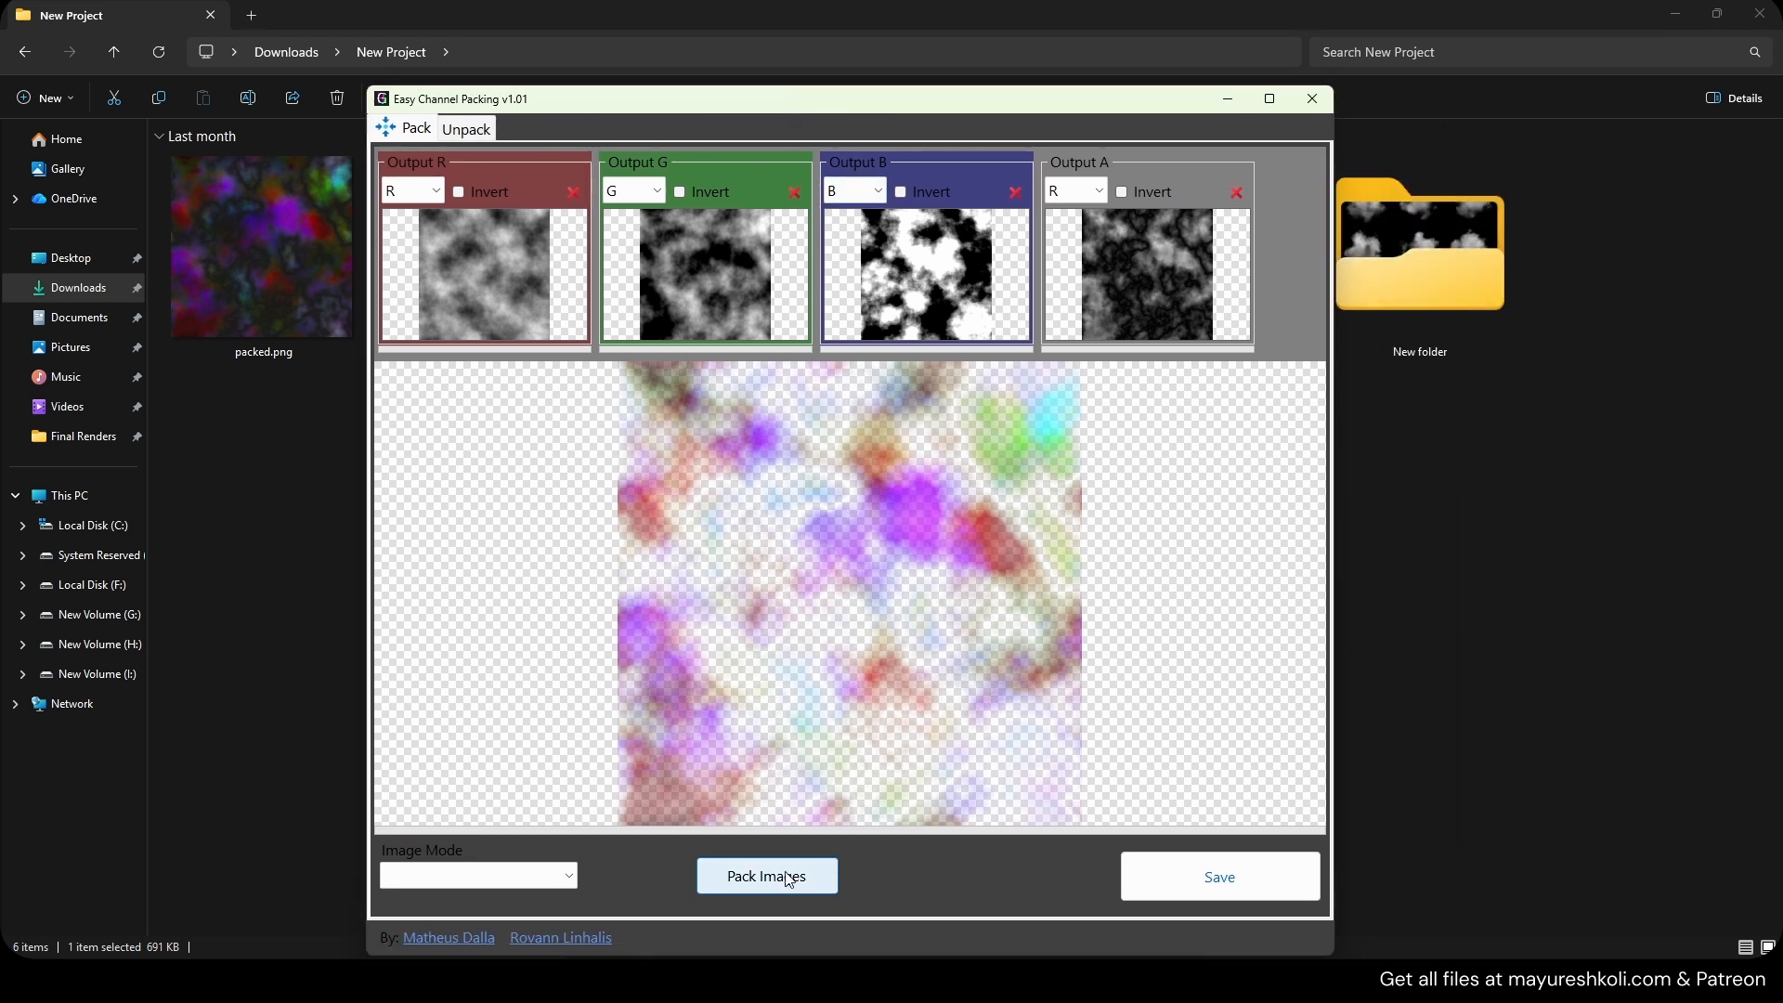
pyautogui.click(516, 874)
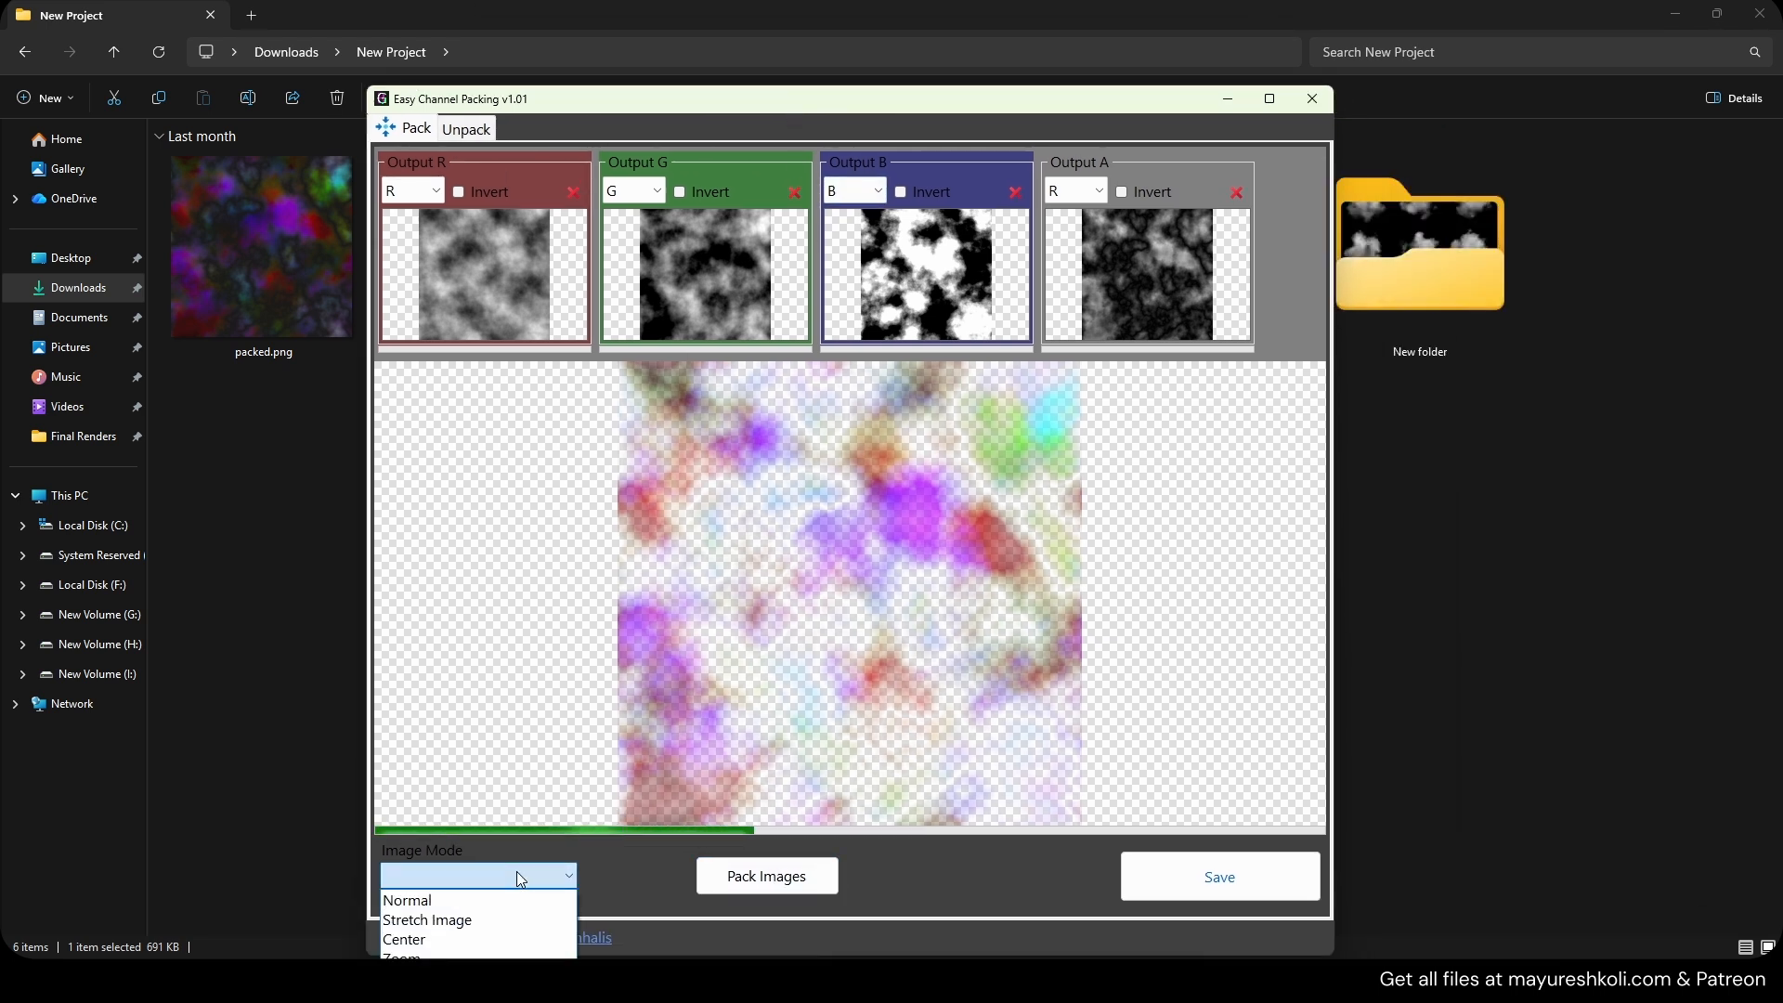
pyautogui.click(516, 873)
pyautogui.click(1251, 873)
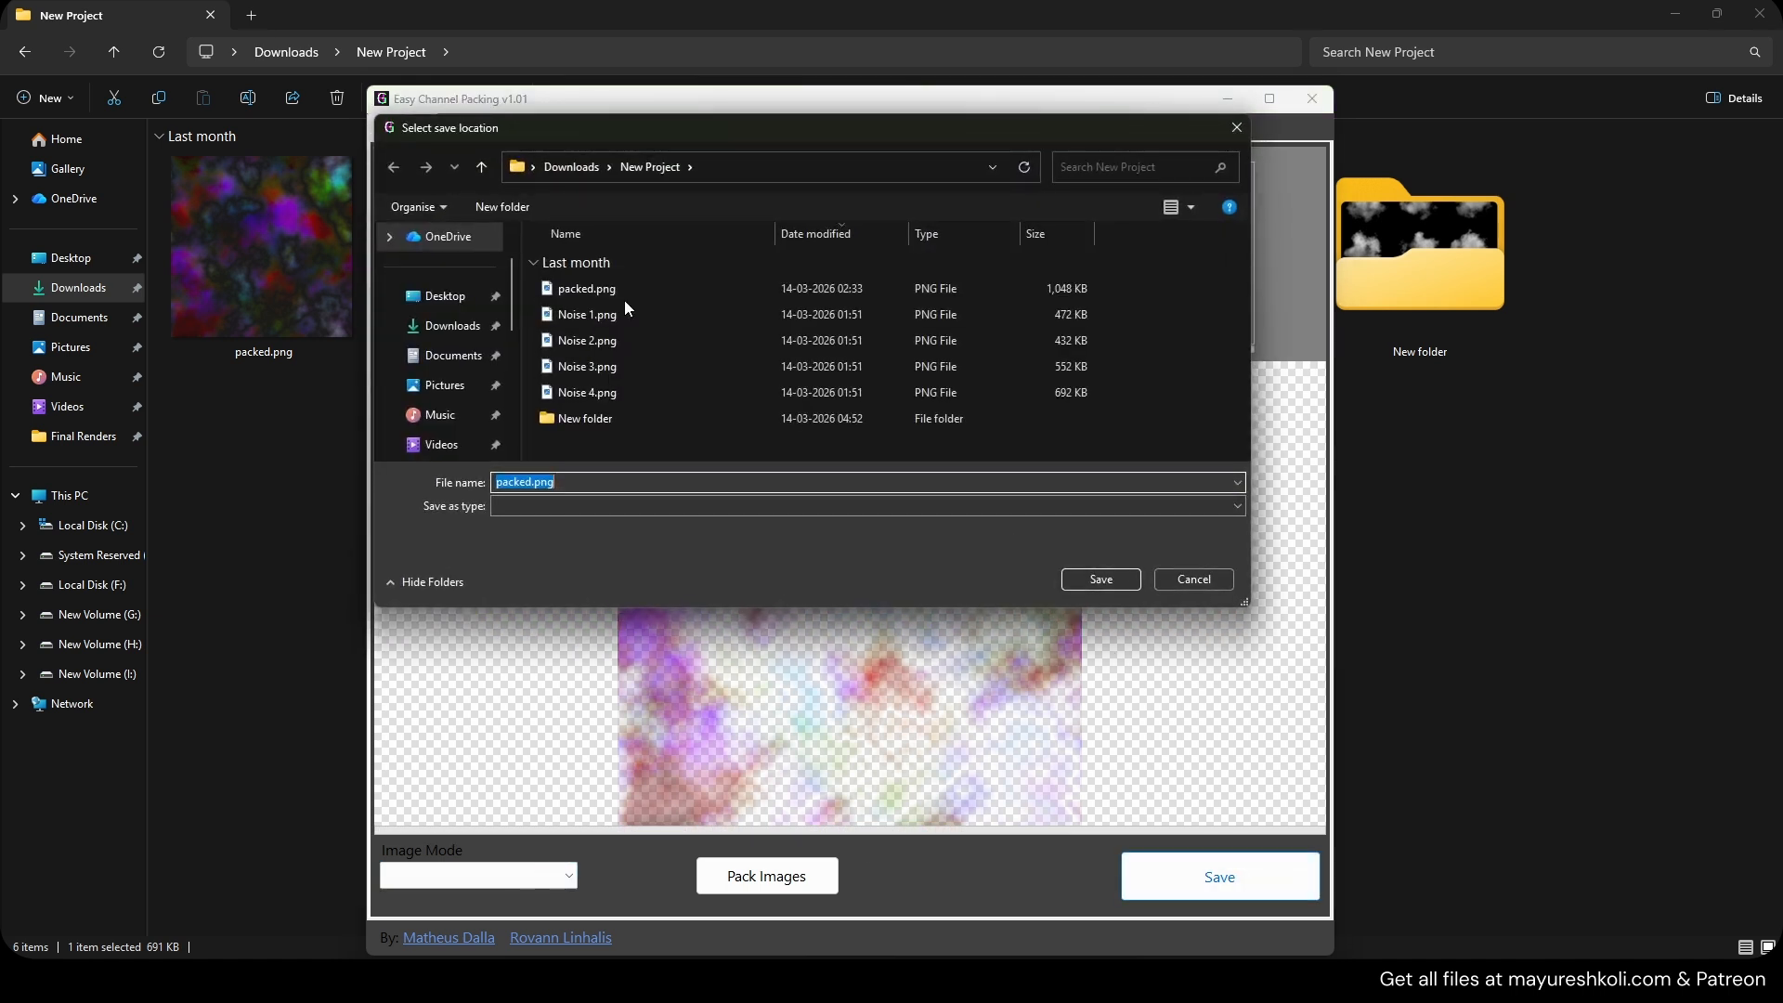
pyautogui.click(530, 481)
pyautogui.write('2222')
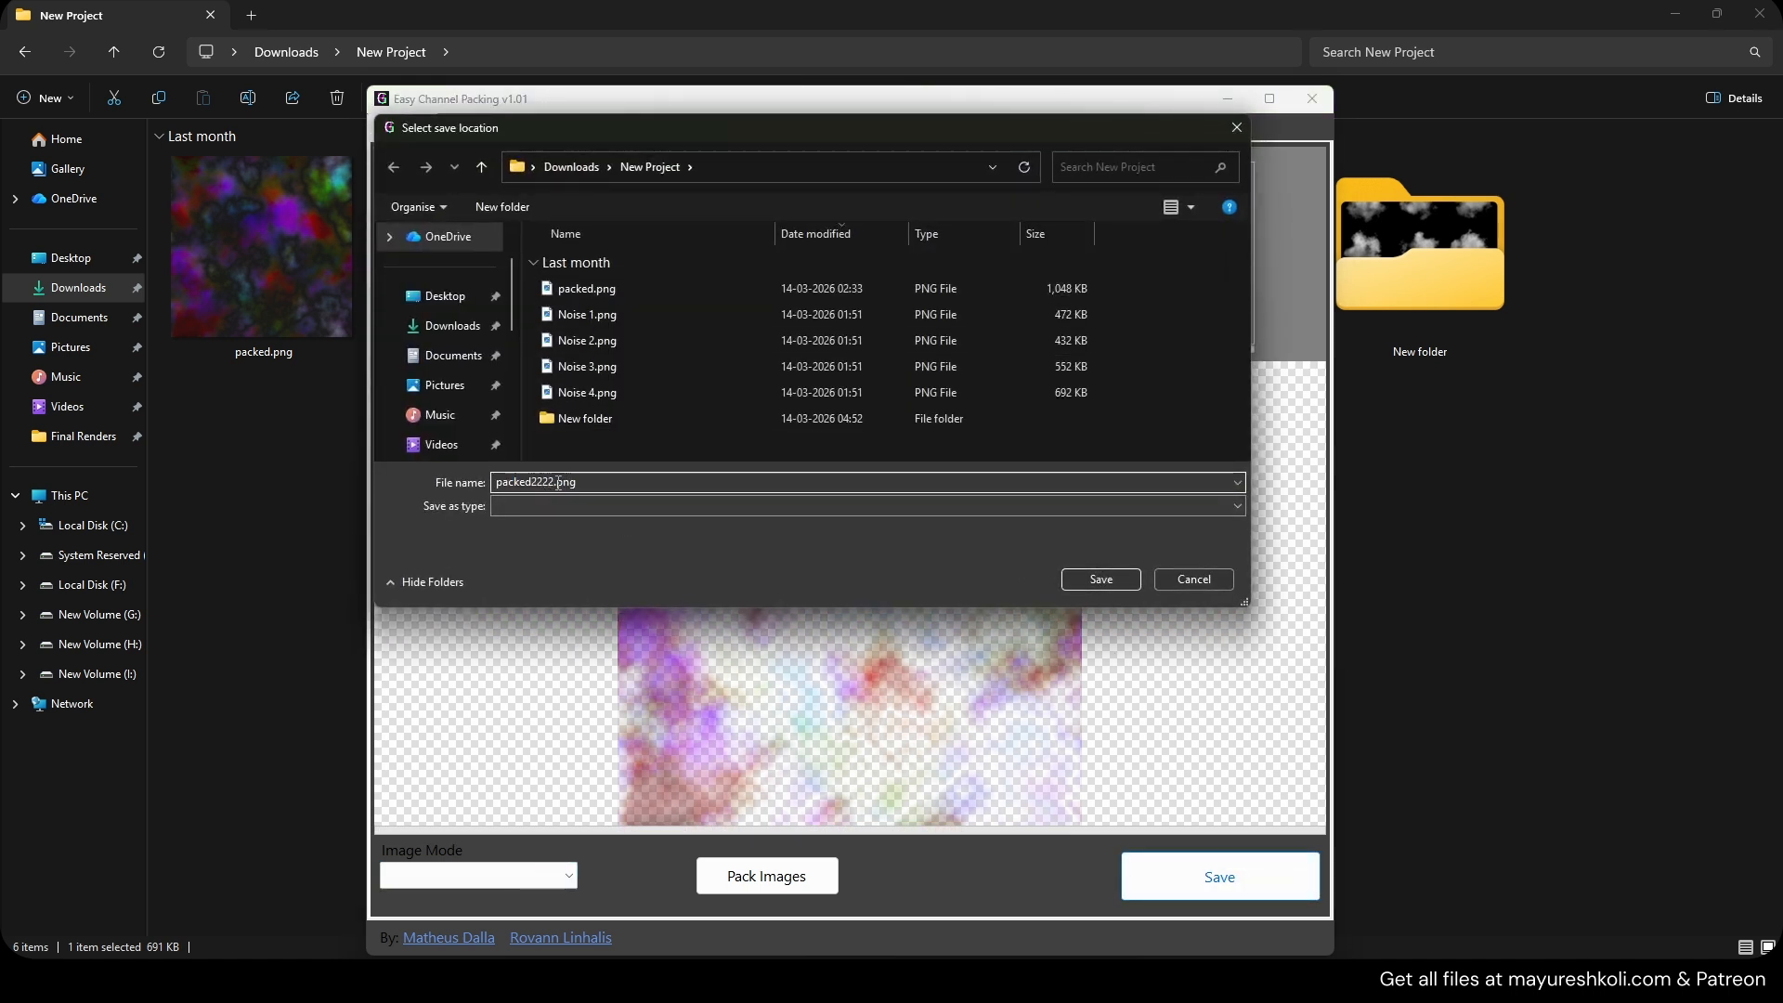
pyautogui.moveTo(558, 481); pyautogui.dragTo(578, 482)
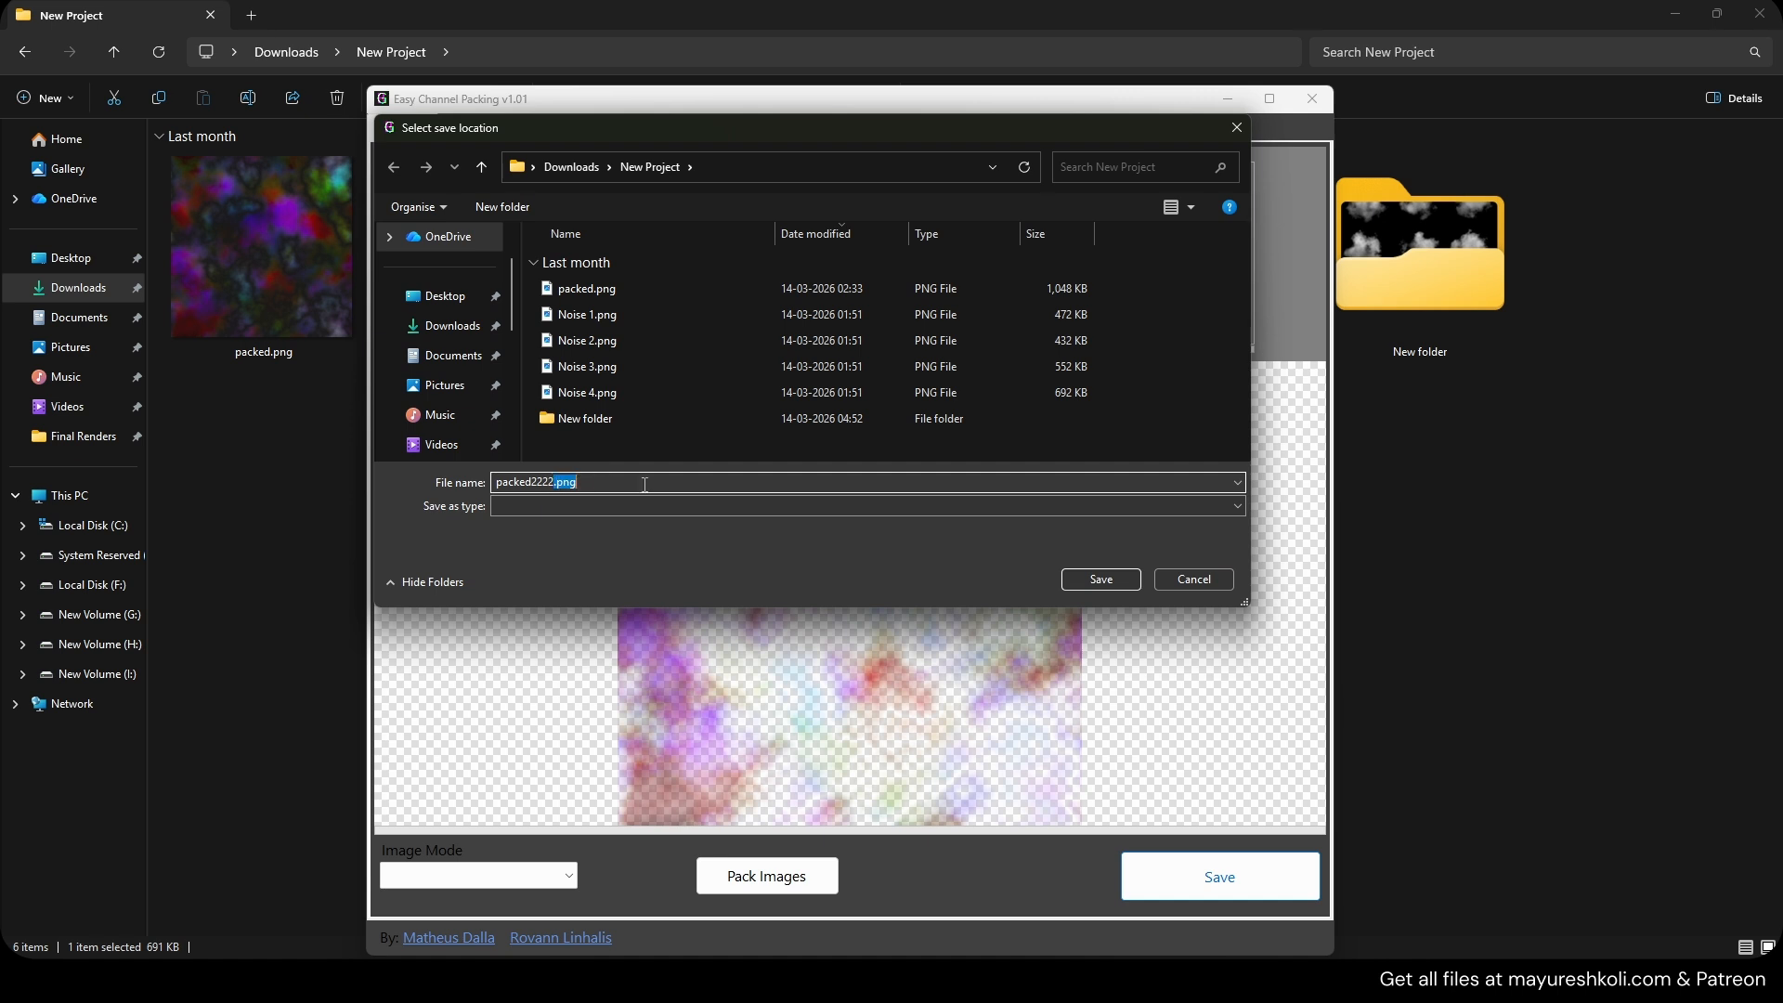
pyautogui.click(1175, 579)
pyautogui.click(1488, 490)
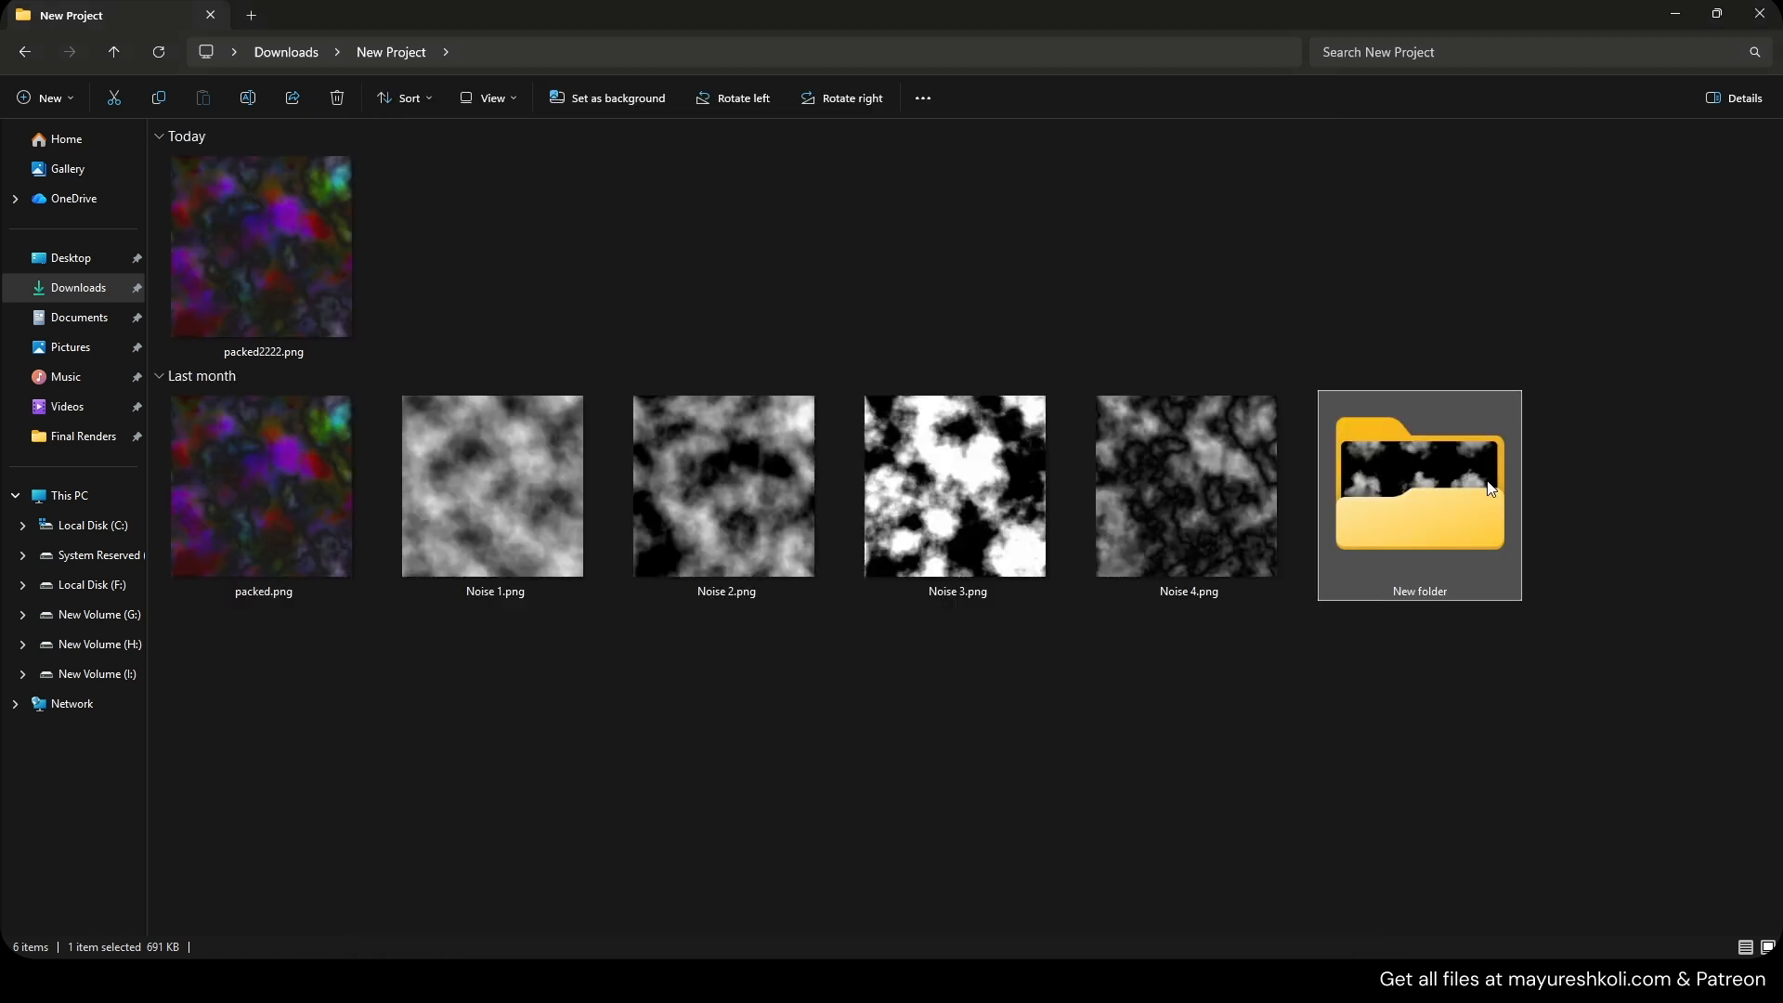
# Load packed2222.png into the Unpack tab to split it into its R, G, B and A channels.
pyautogui.click(567, 316)
pyautogui.click(316, 264)
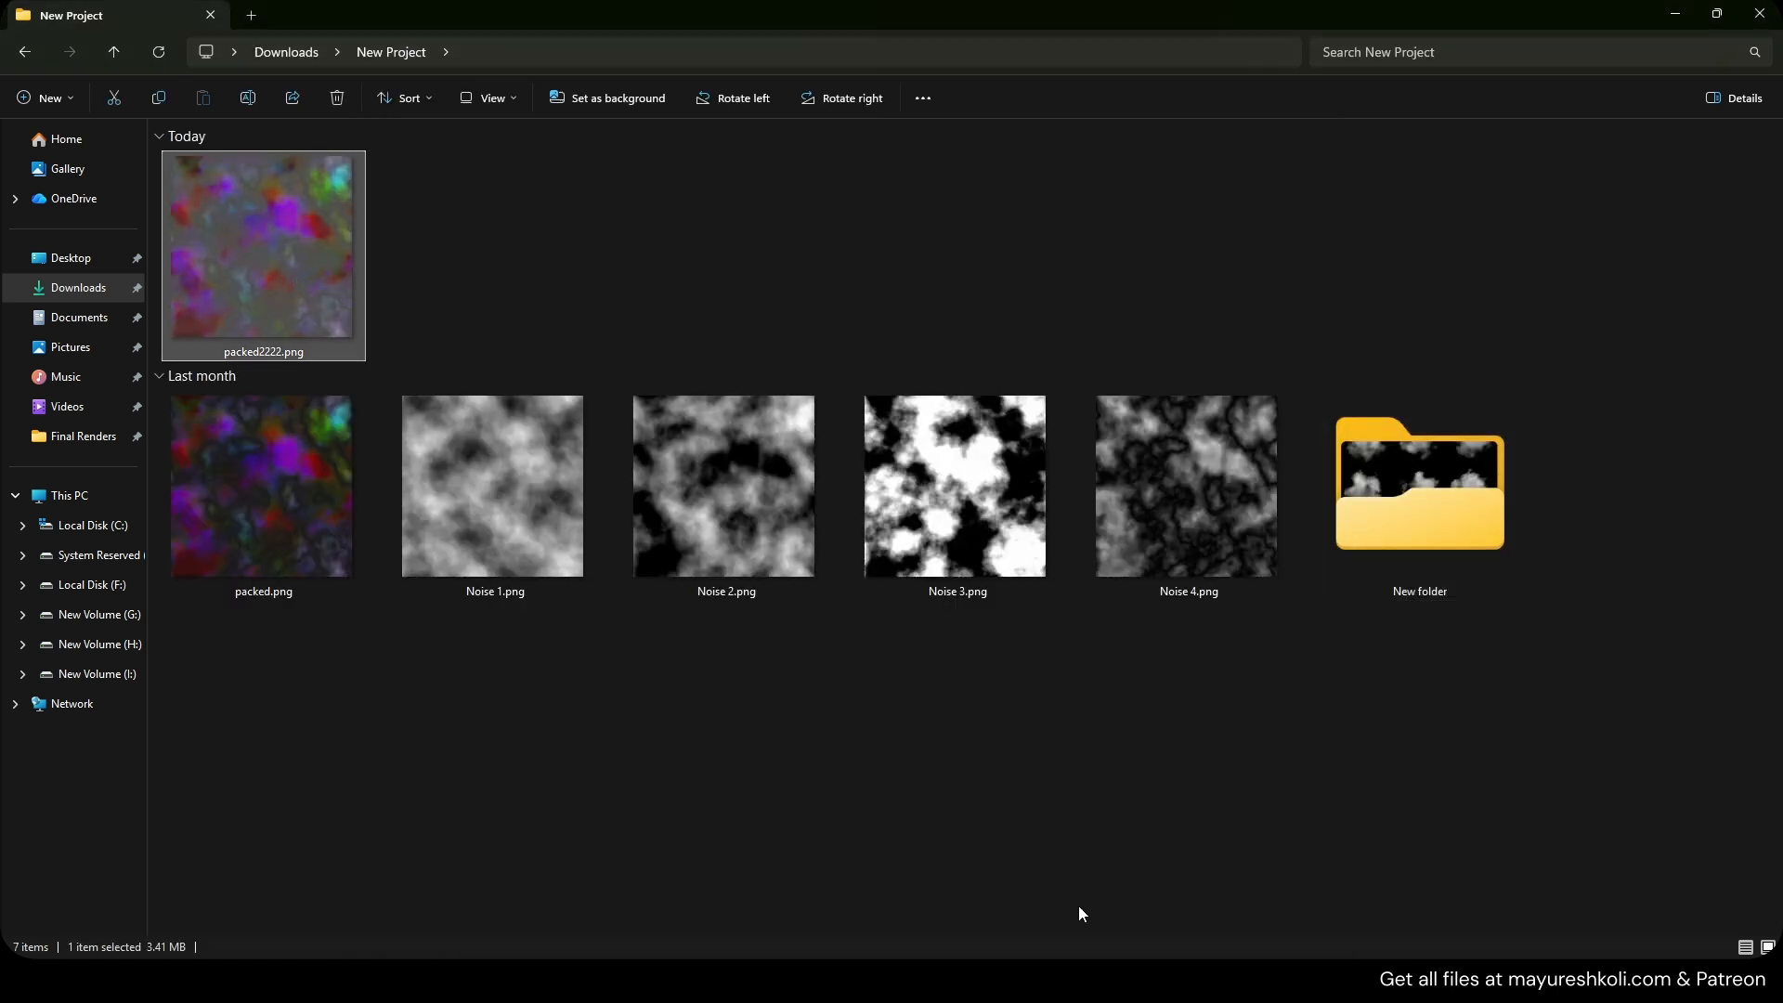
pyautogui.click(1080, 976)
pyautogui.click(466, 129)
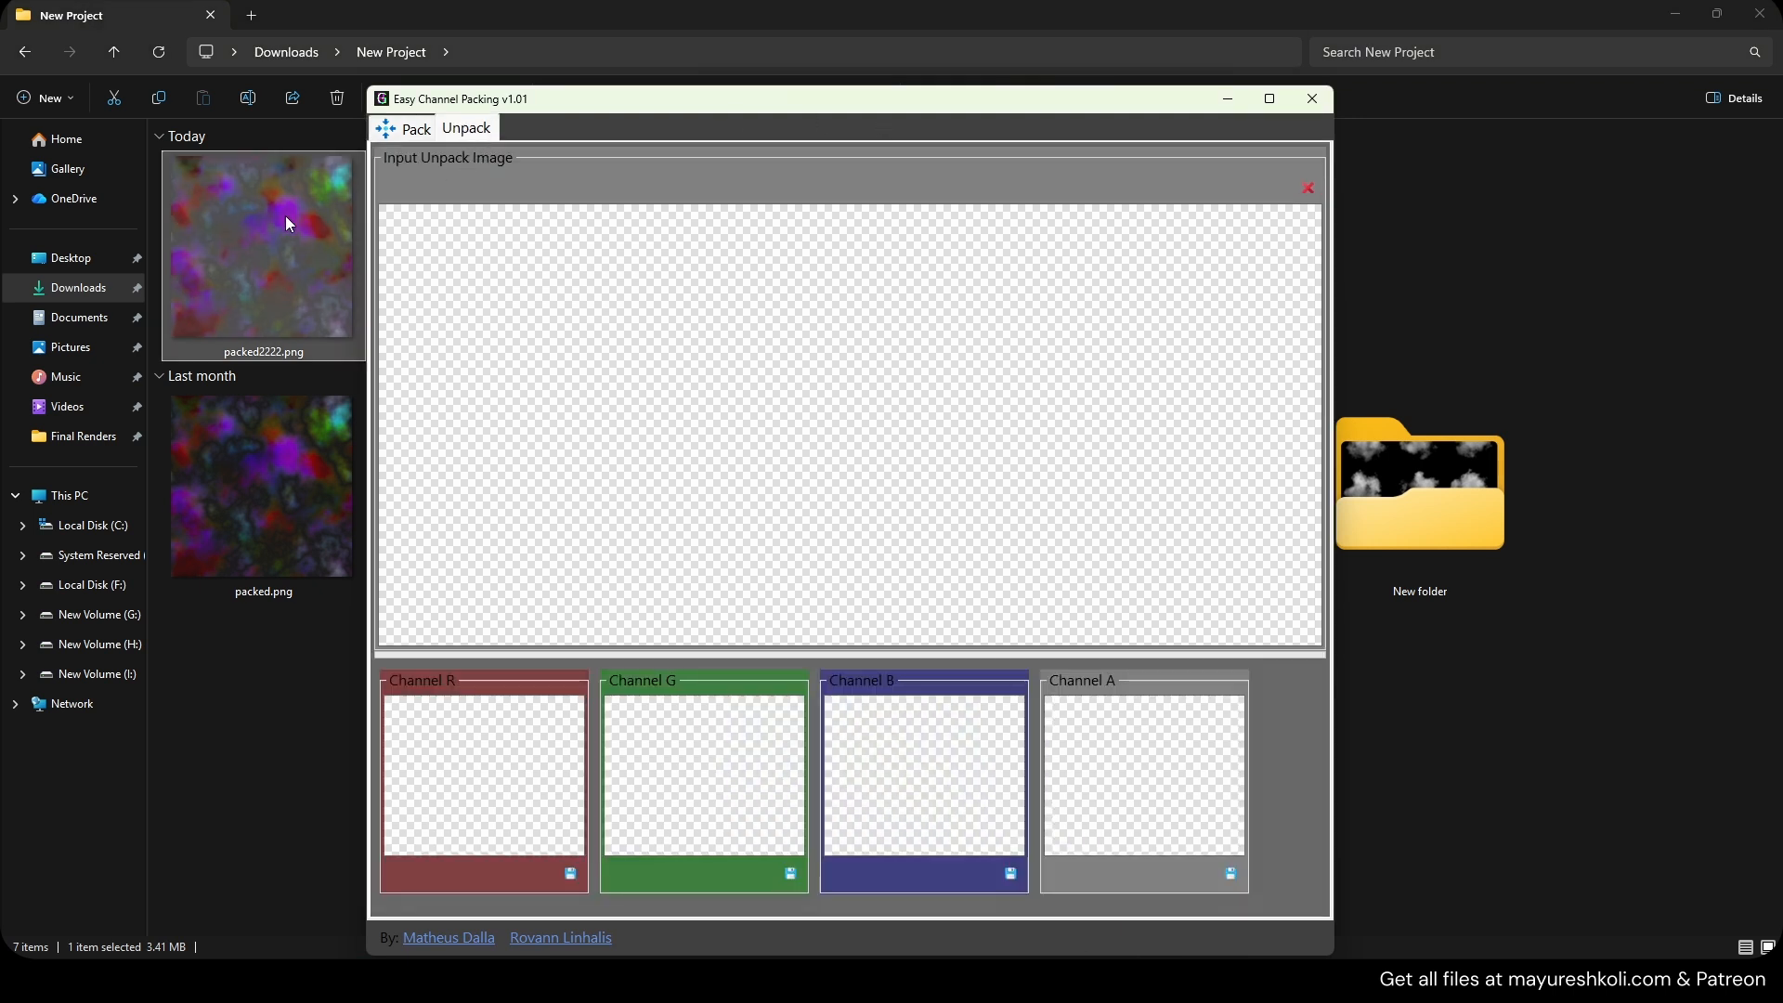
pyautogui.moveTo(286, 215); pyautogui.dragTo(788, 476)
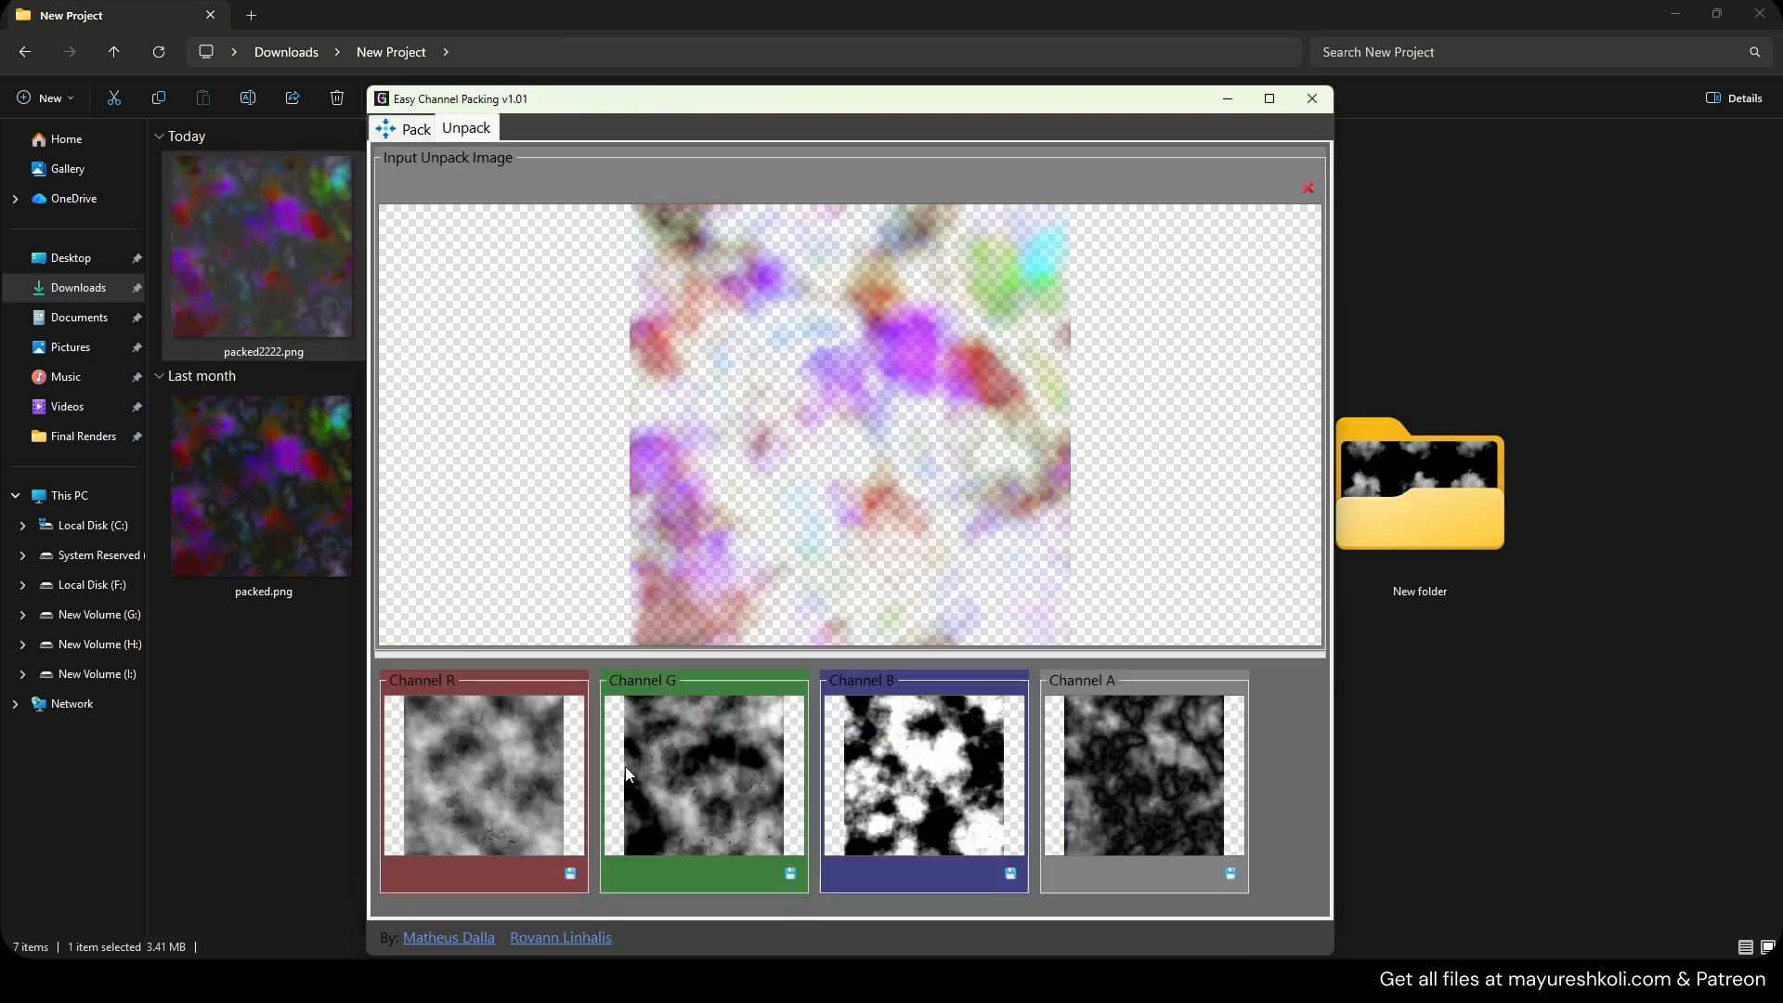
# Import packed2222.png into the MaterialTechniques content folder and open it in the texture editor.
pyautogui.click(1412, 764)
pyautogui.moveTo(246, 264); pyautogui.dragTo(843, 840)
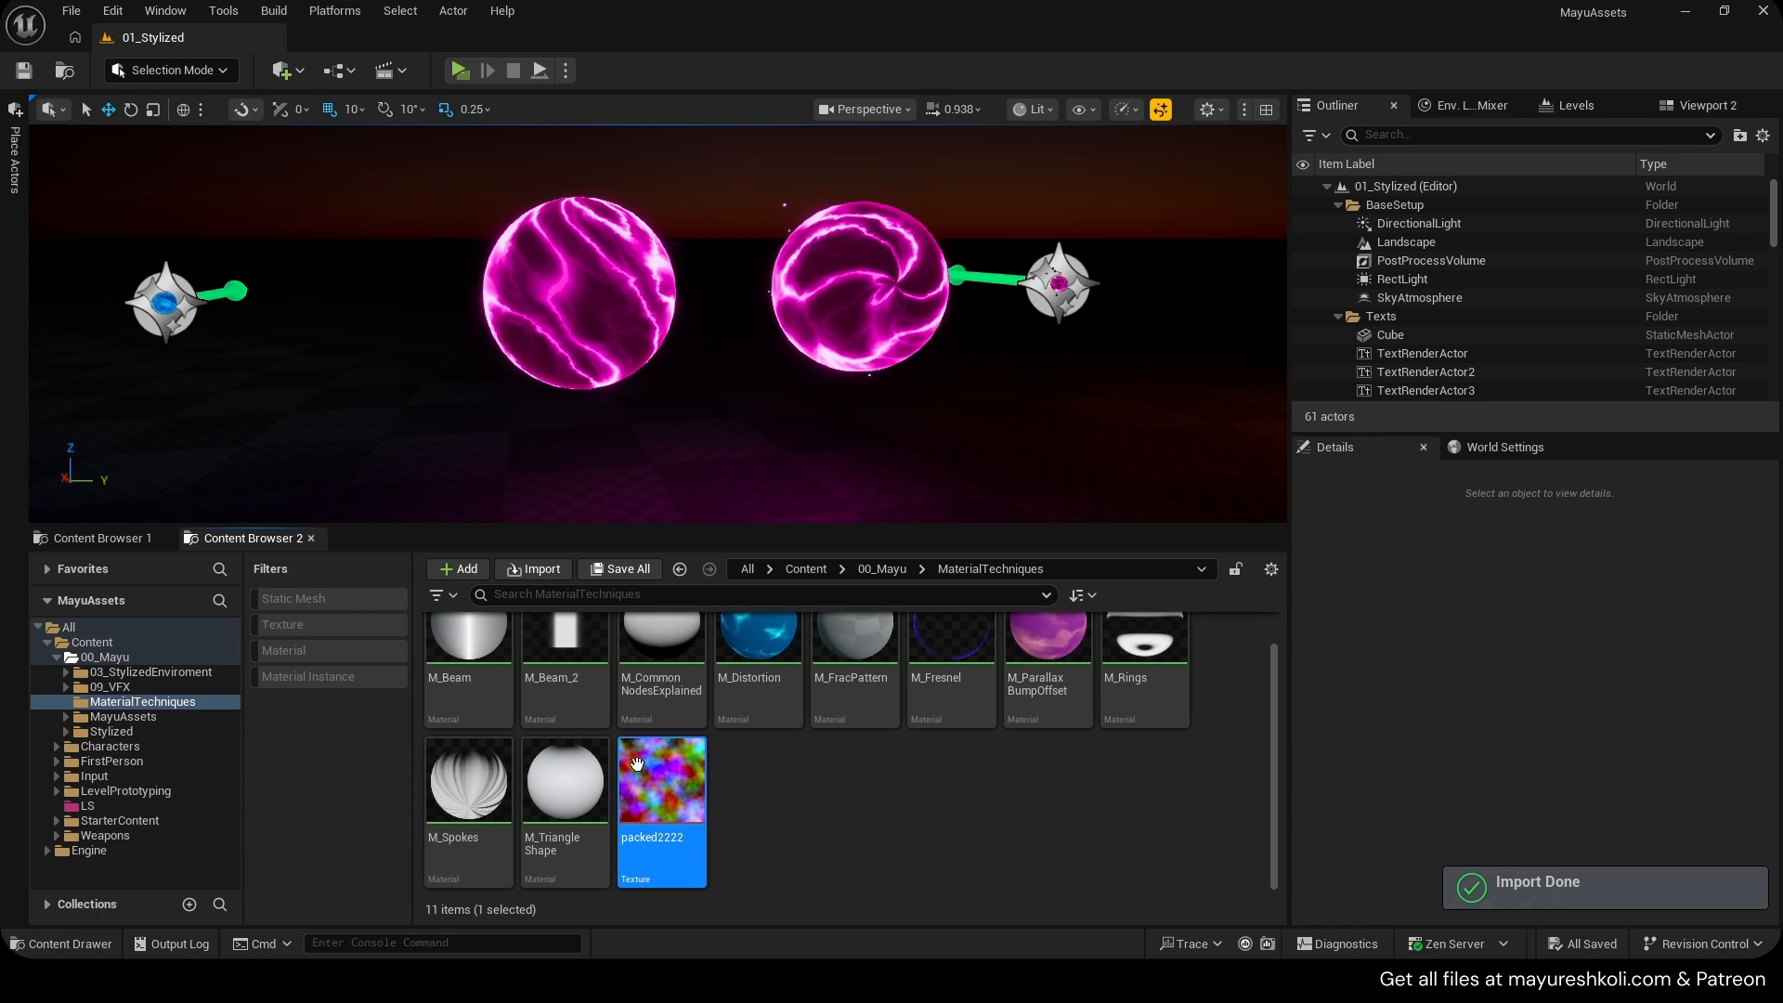
pyautogui.doubleClick(636, 763)
# Inspect the texture's R, G, B and A channels one at a time in the texture editor.
pyautogui.moveTo(1067, 74); pyautogui.dragTo(390, 37)
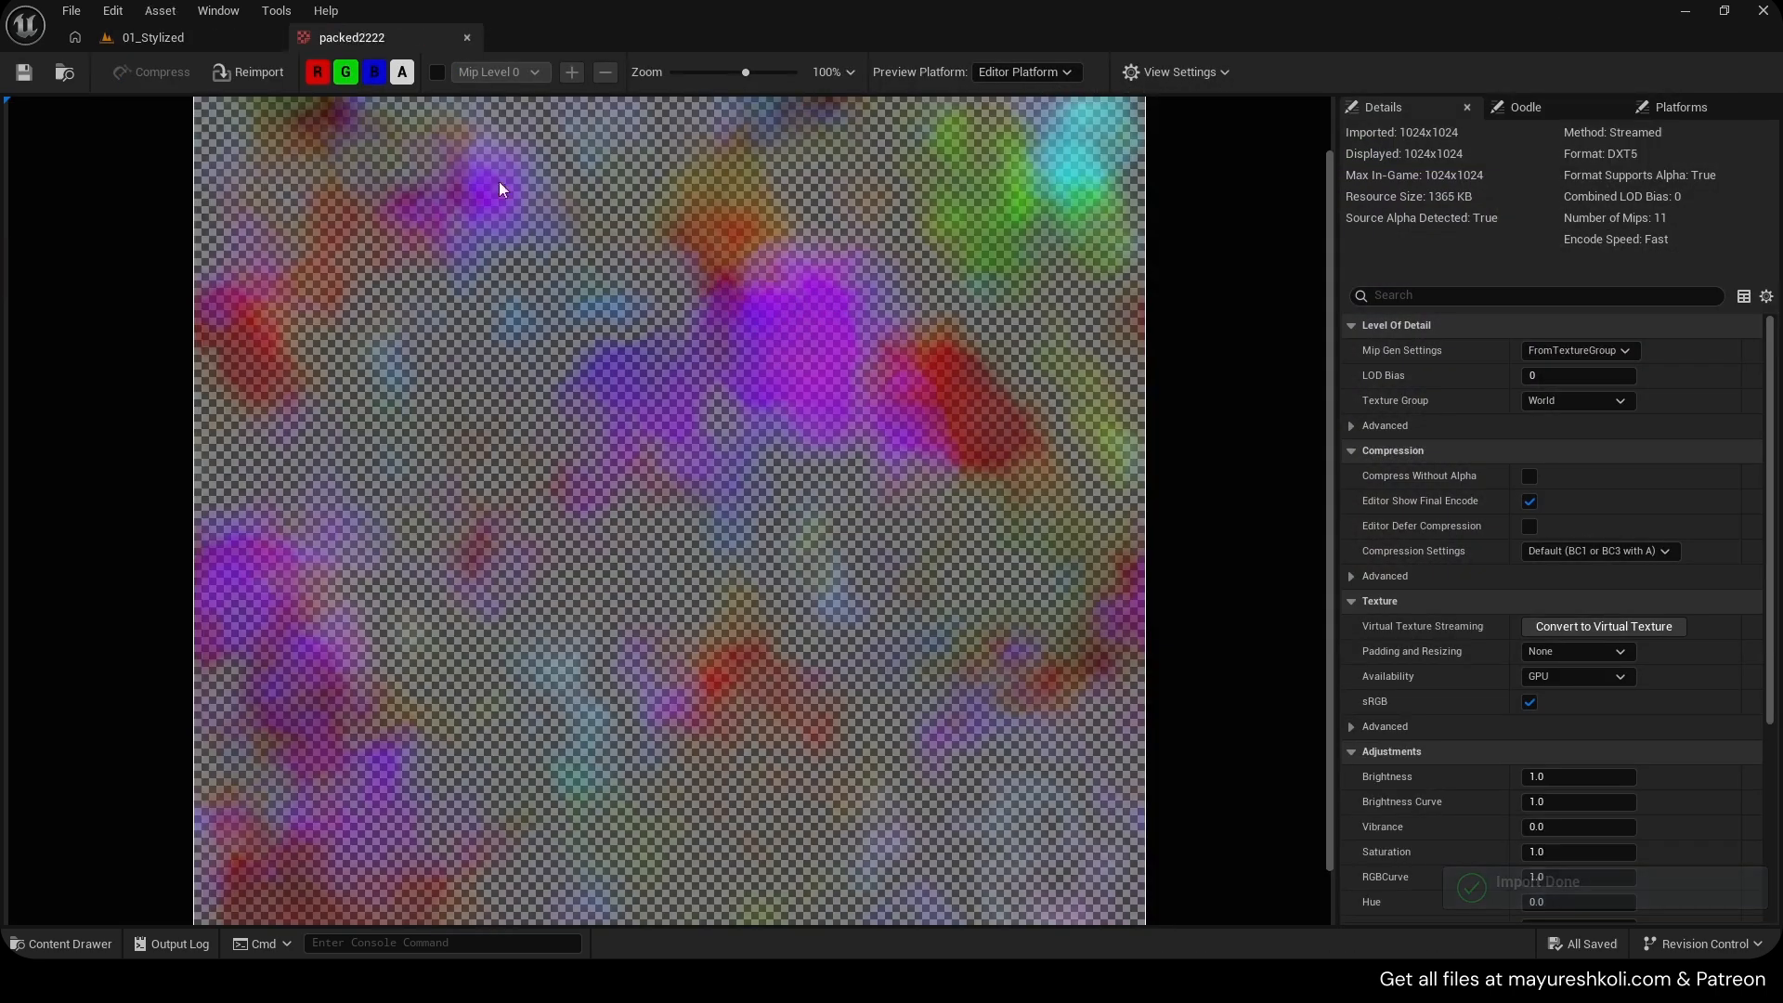
pyautogui.click(412, 81)
pyautogui.click(317, 74)
pyautogui.click(345, 74)
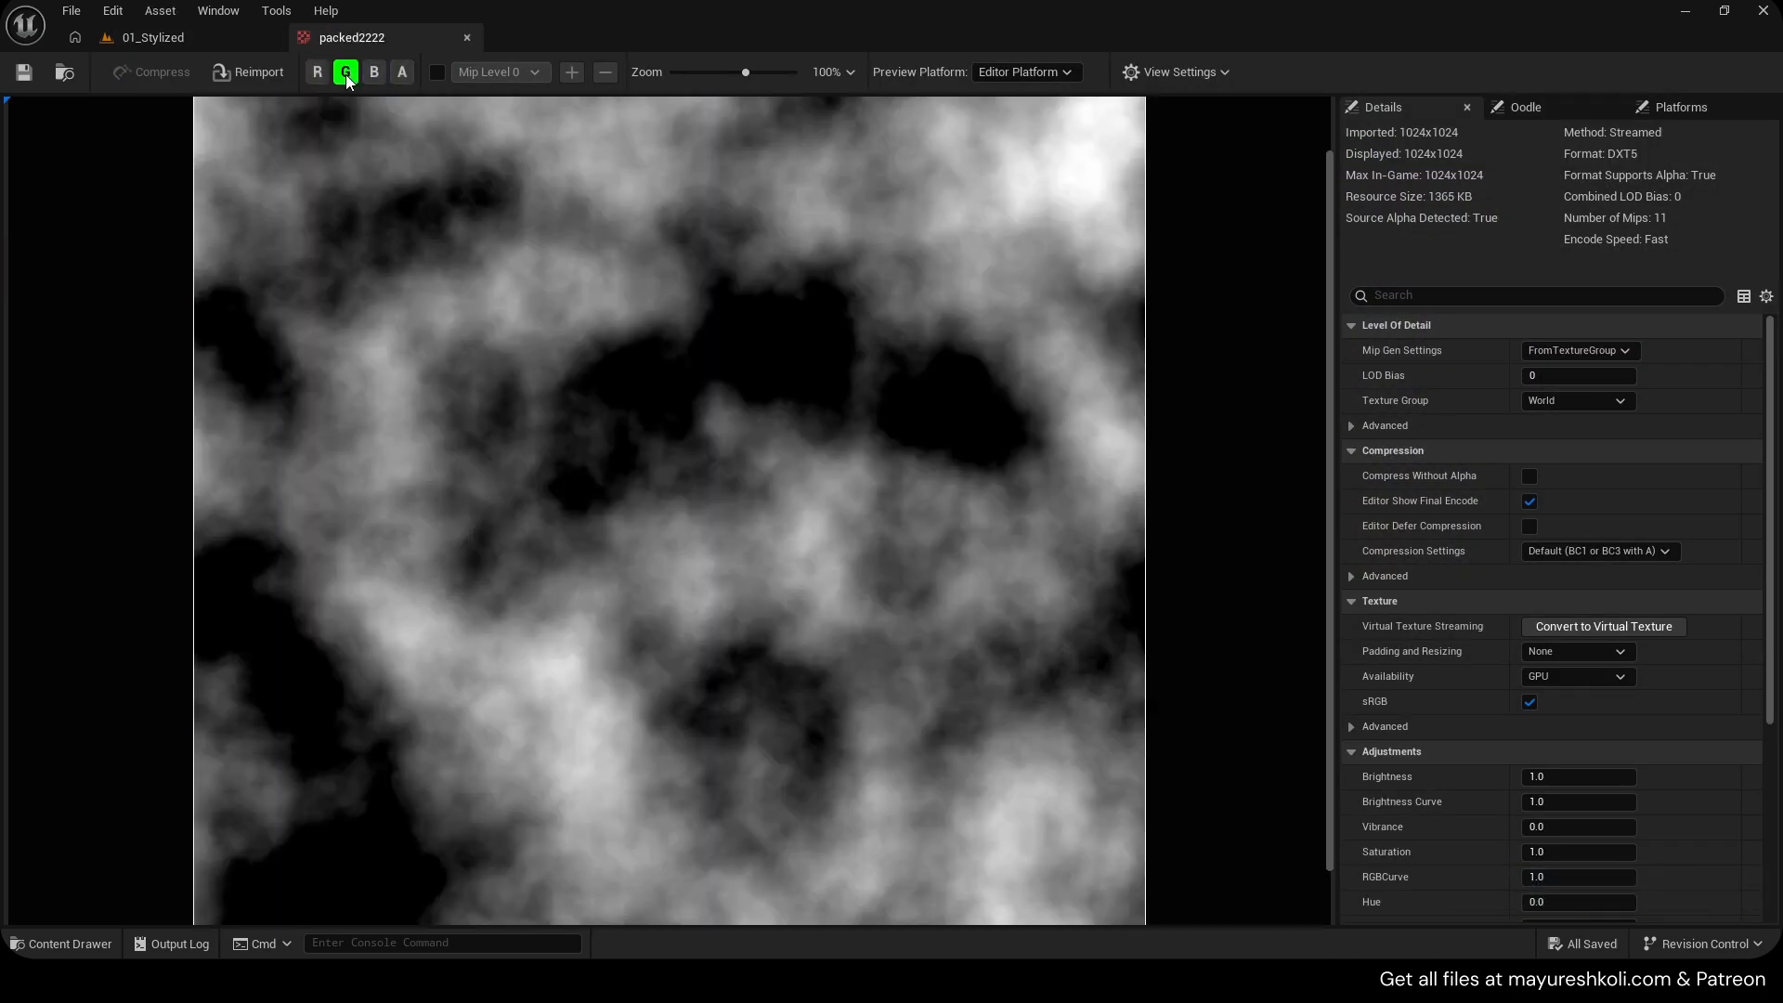
pyautogui.click(346, 74)
pyautogui.click(371, 72)
pyautogui.click(401, 75)
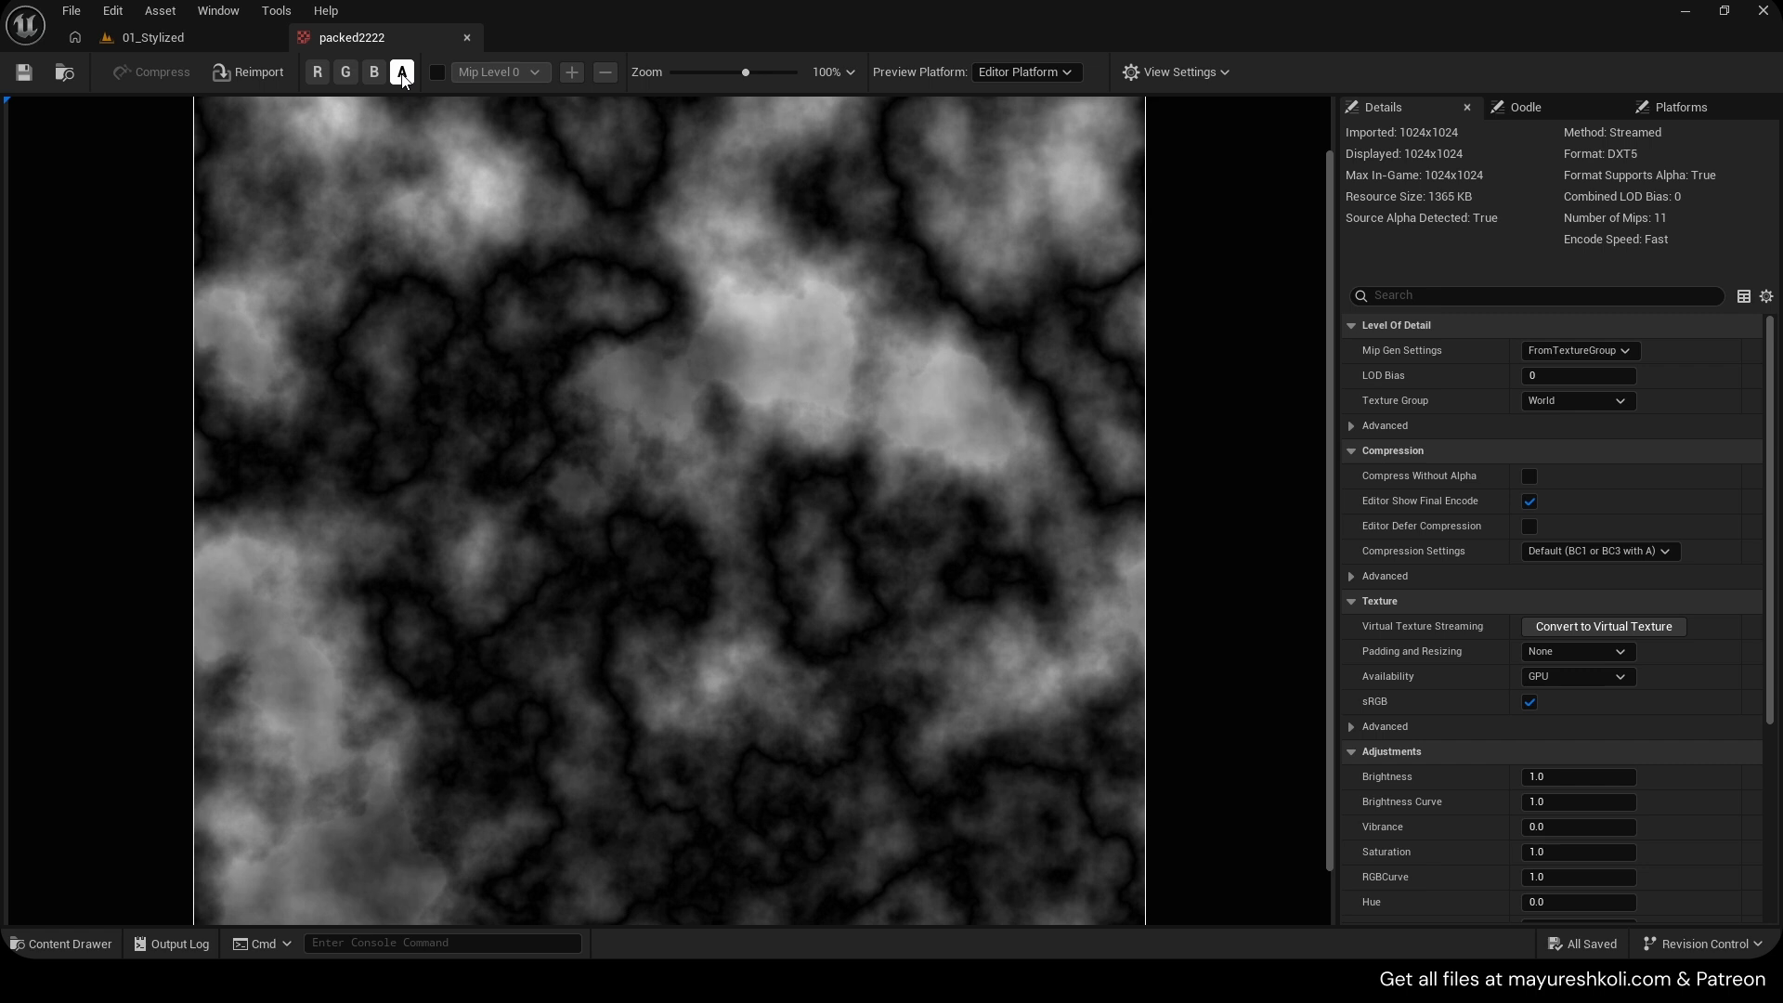
pyautogui.click(401, 74)
pyautogui.click(375, 72)
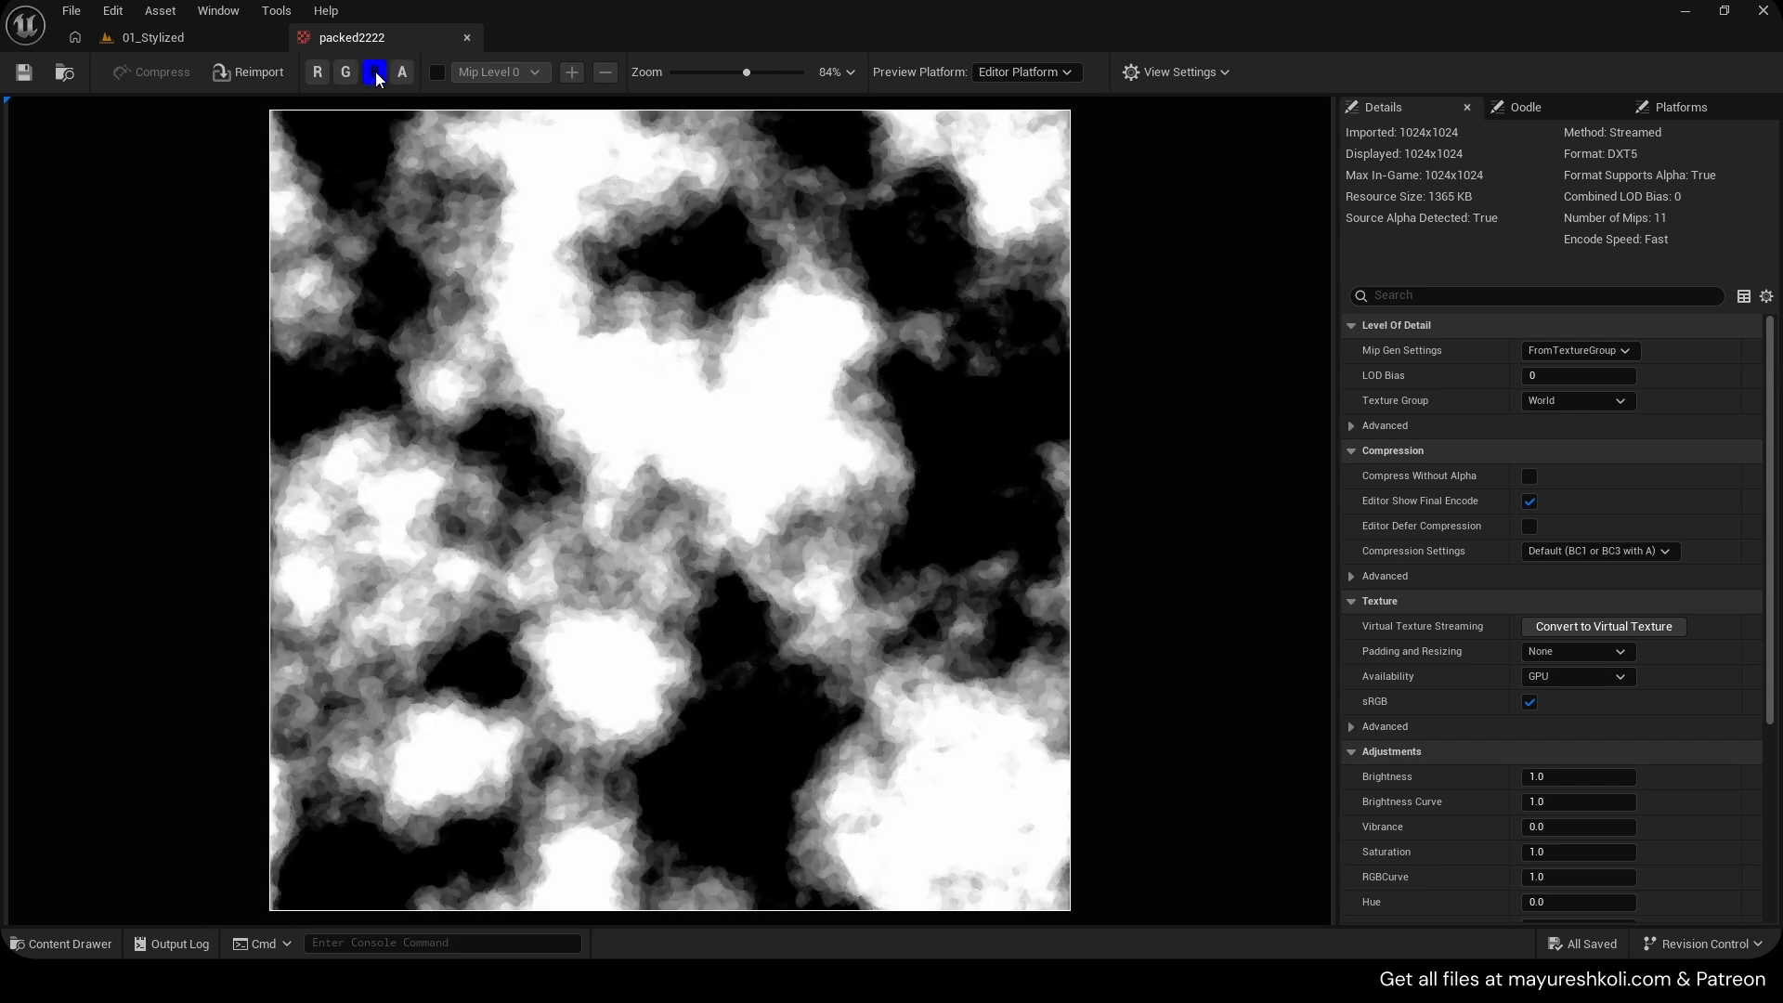
pyautogui.click(375, 73)
pyautogui.click(347, 74)
pyautogui.click(346, 74)
pyautogui.click(318, 74)
pyautogui.click(318, 75)
# Close the texture editor and delete the packed2222 texture asset from the content folder.
pyautogui.middleClick(364, 42)
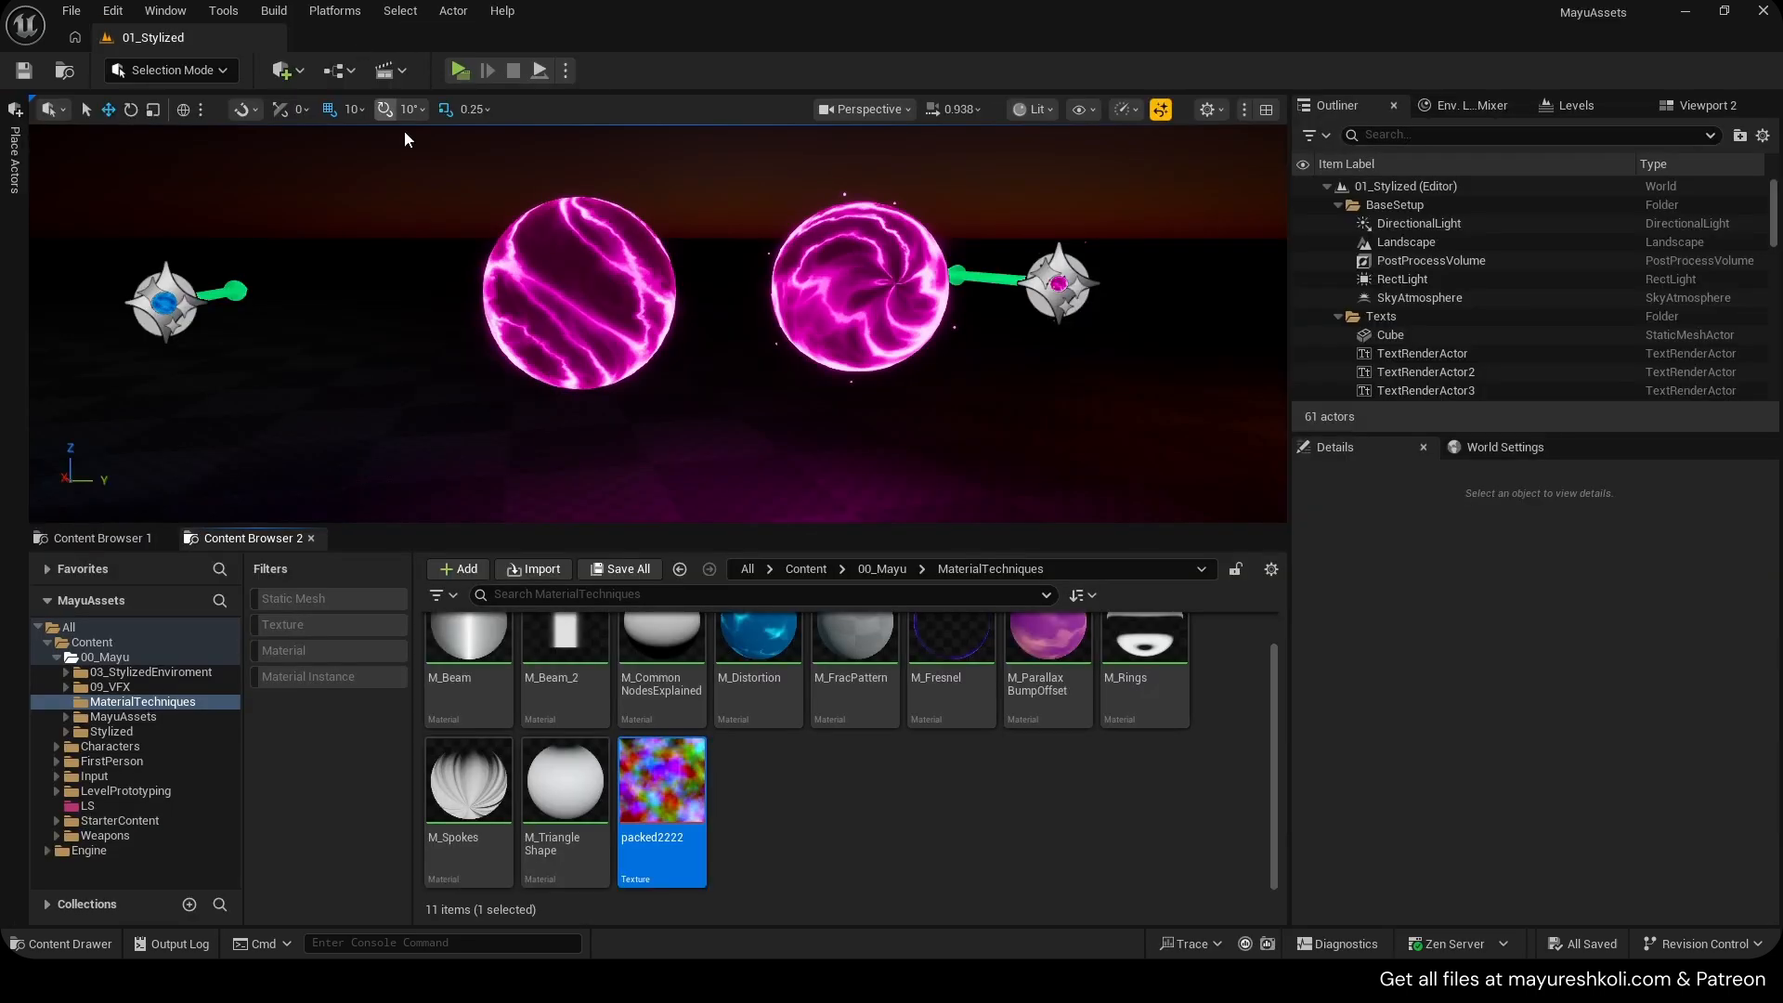
pyautogui.press('Delete')
pyautogui.click(795, 790)
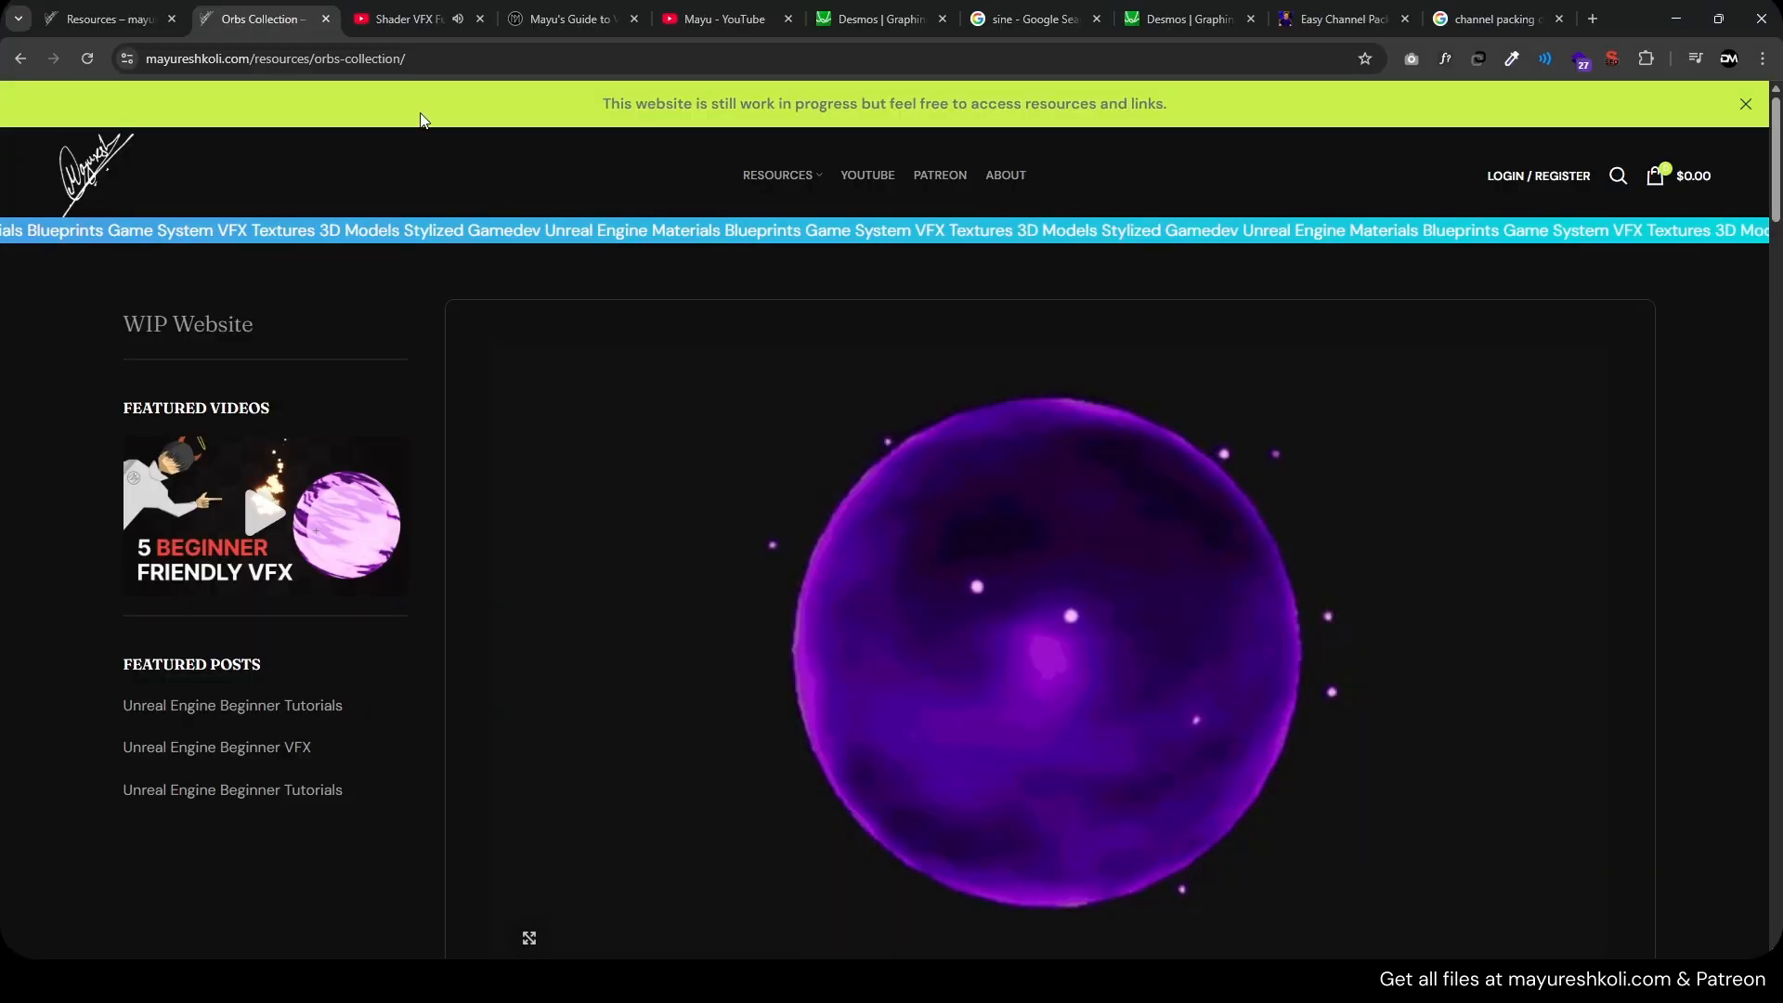
# Open the Textures resources page on mayureshkoli.com and browse the available noise textures.
pyautogui.moveTo(789, 202)
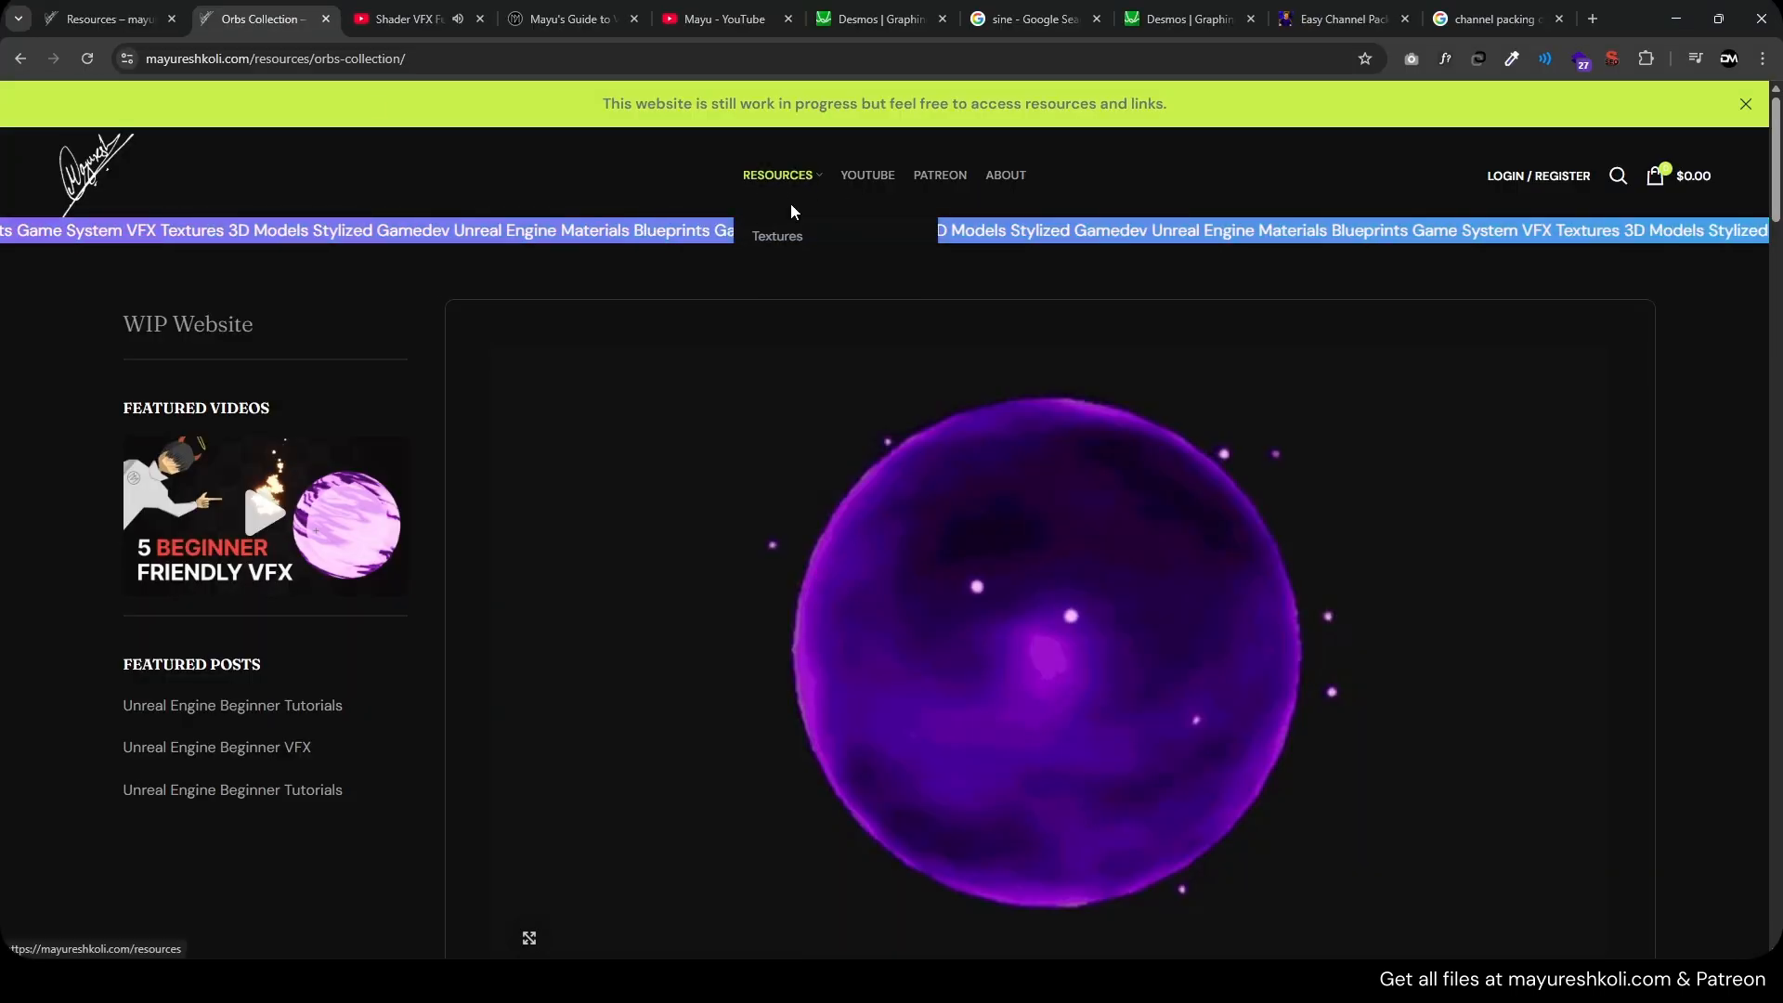
pyautogui.click(790, 238)
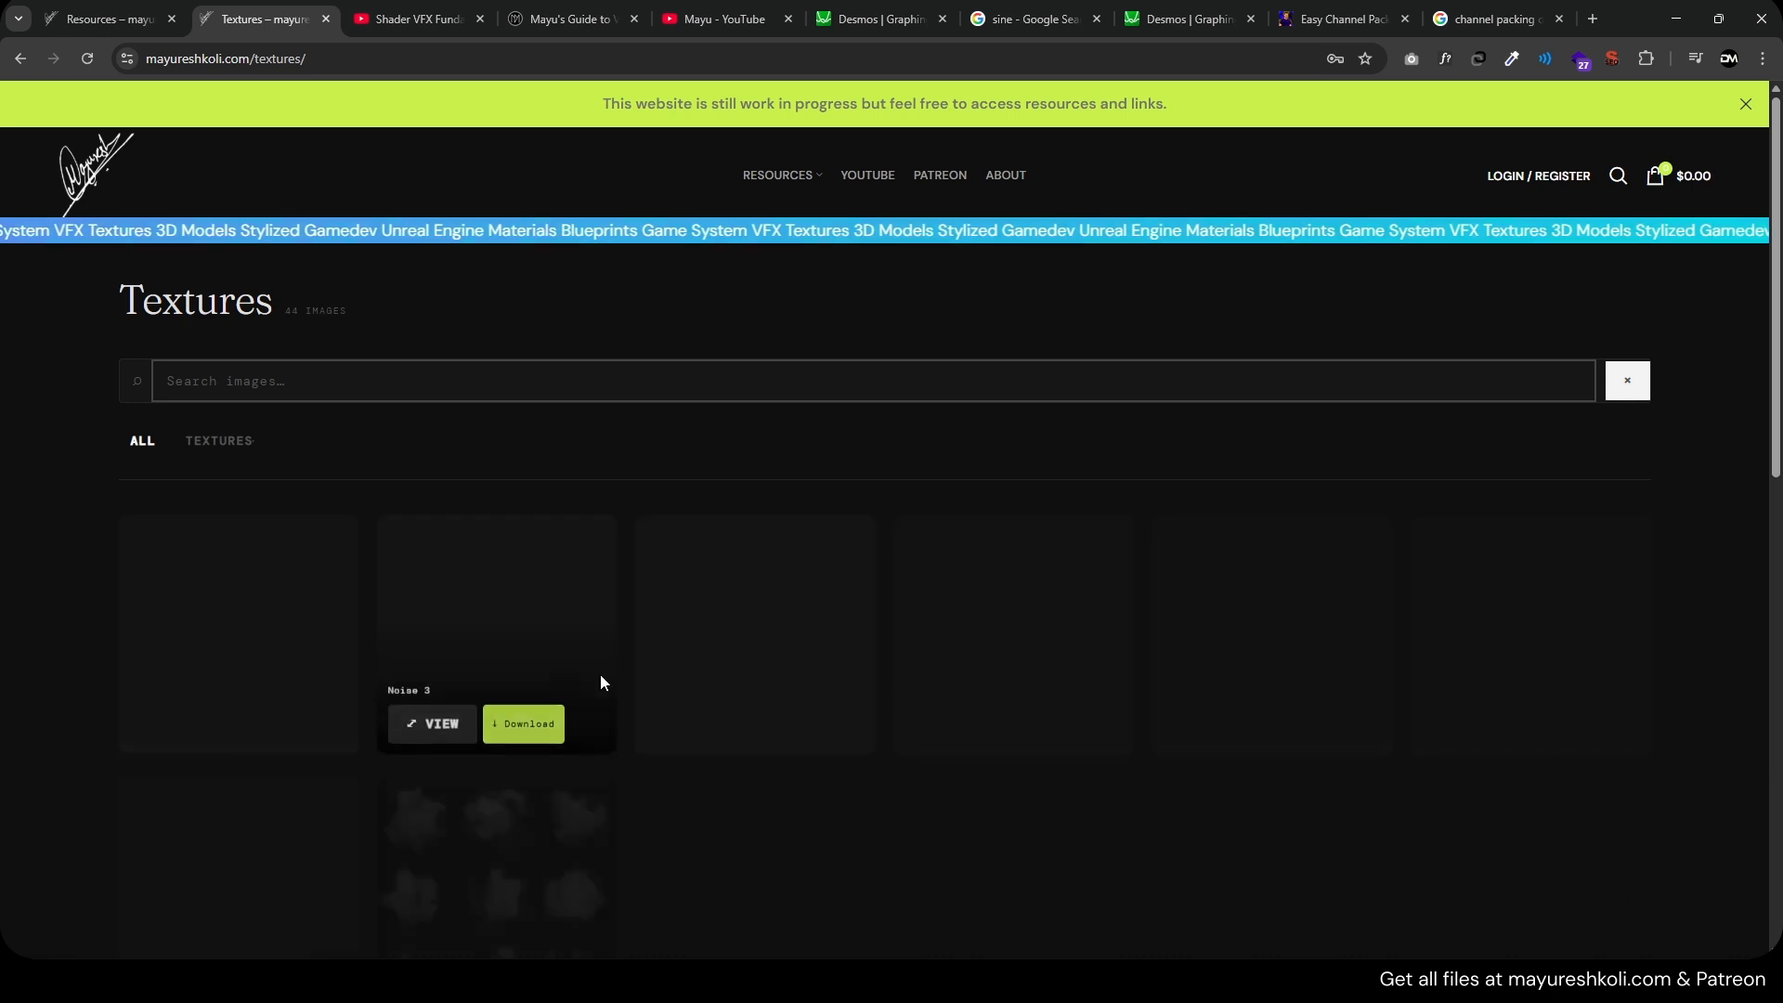
pyautogui.scroll(-2, 489, 581)
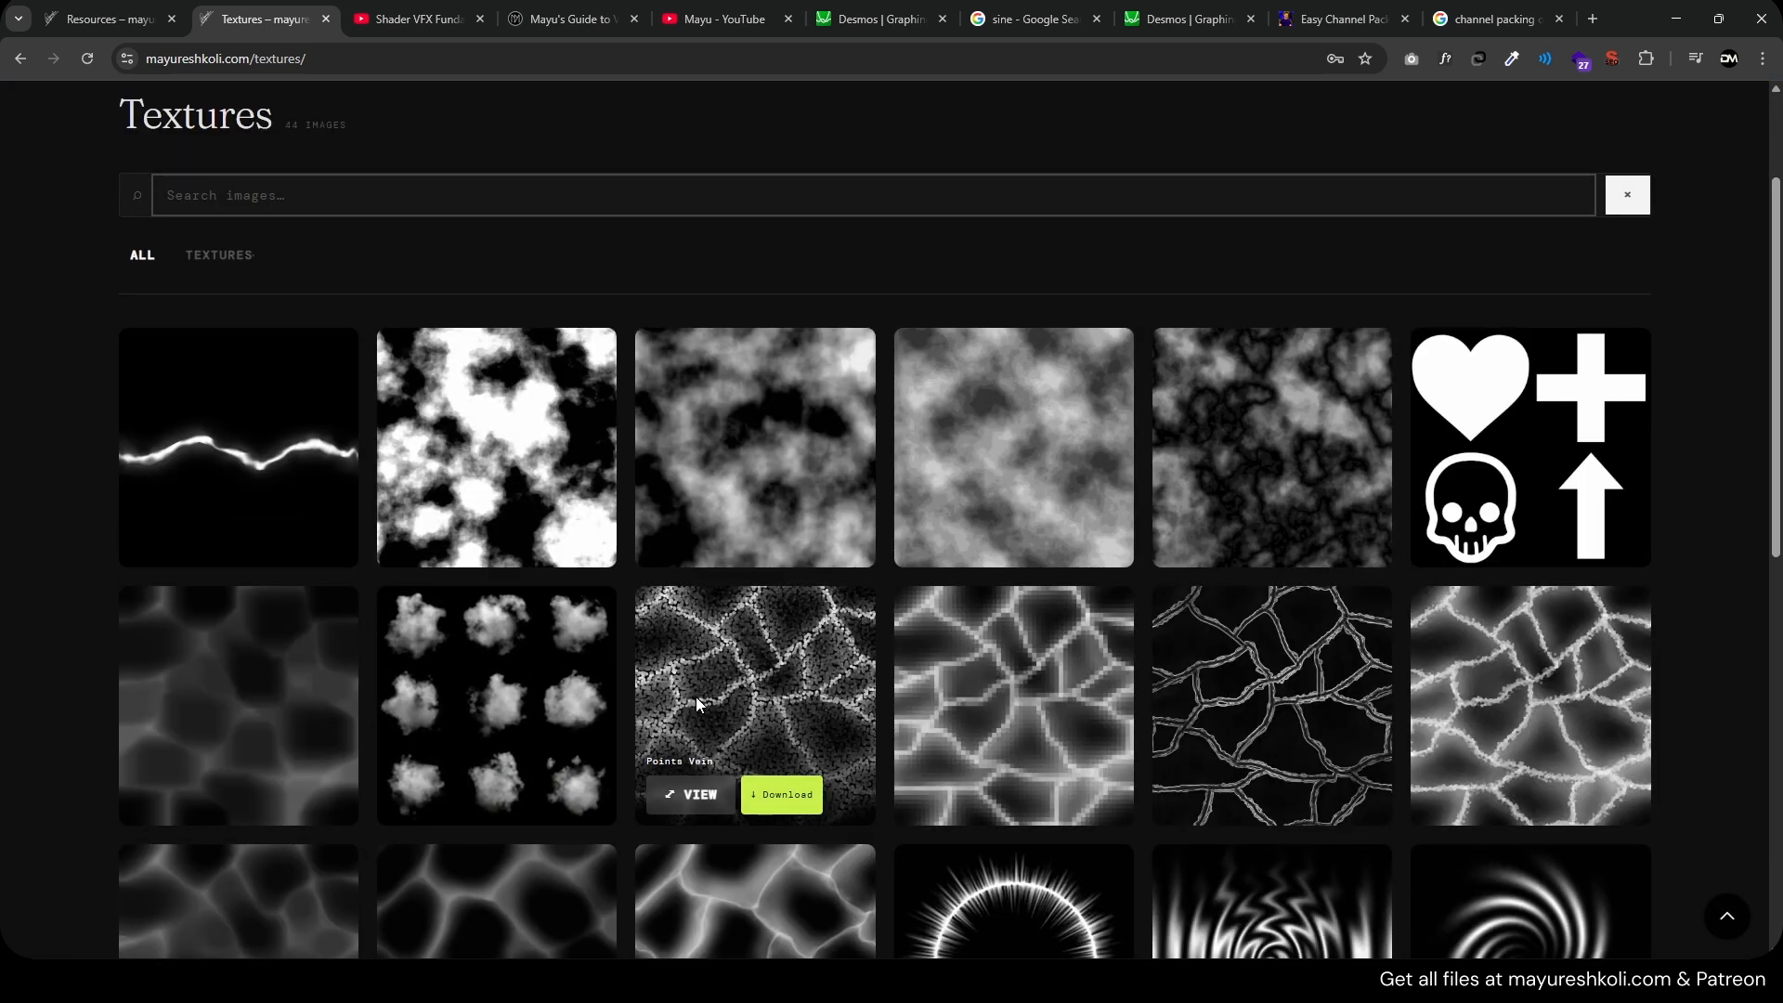
pyautogui.scroll(-3, 762, 641)
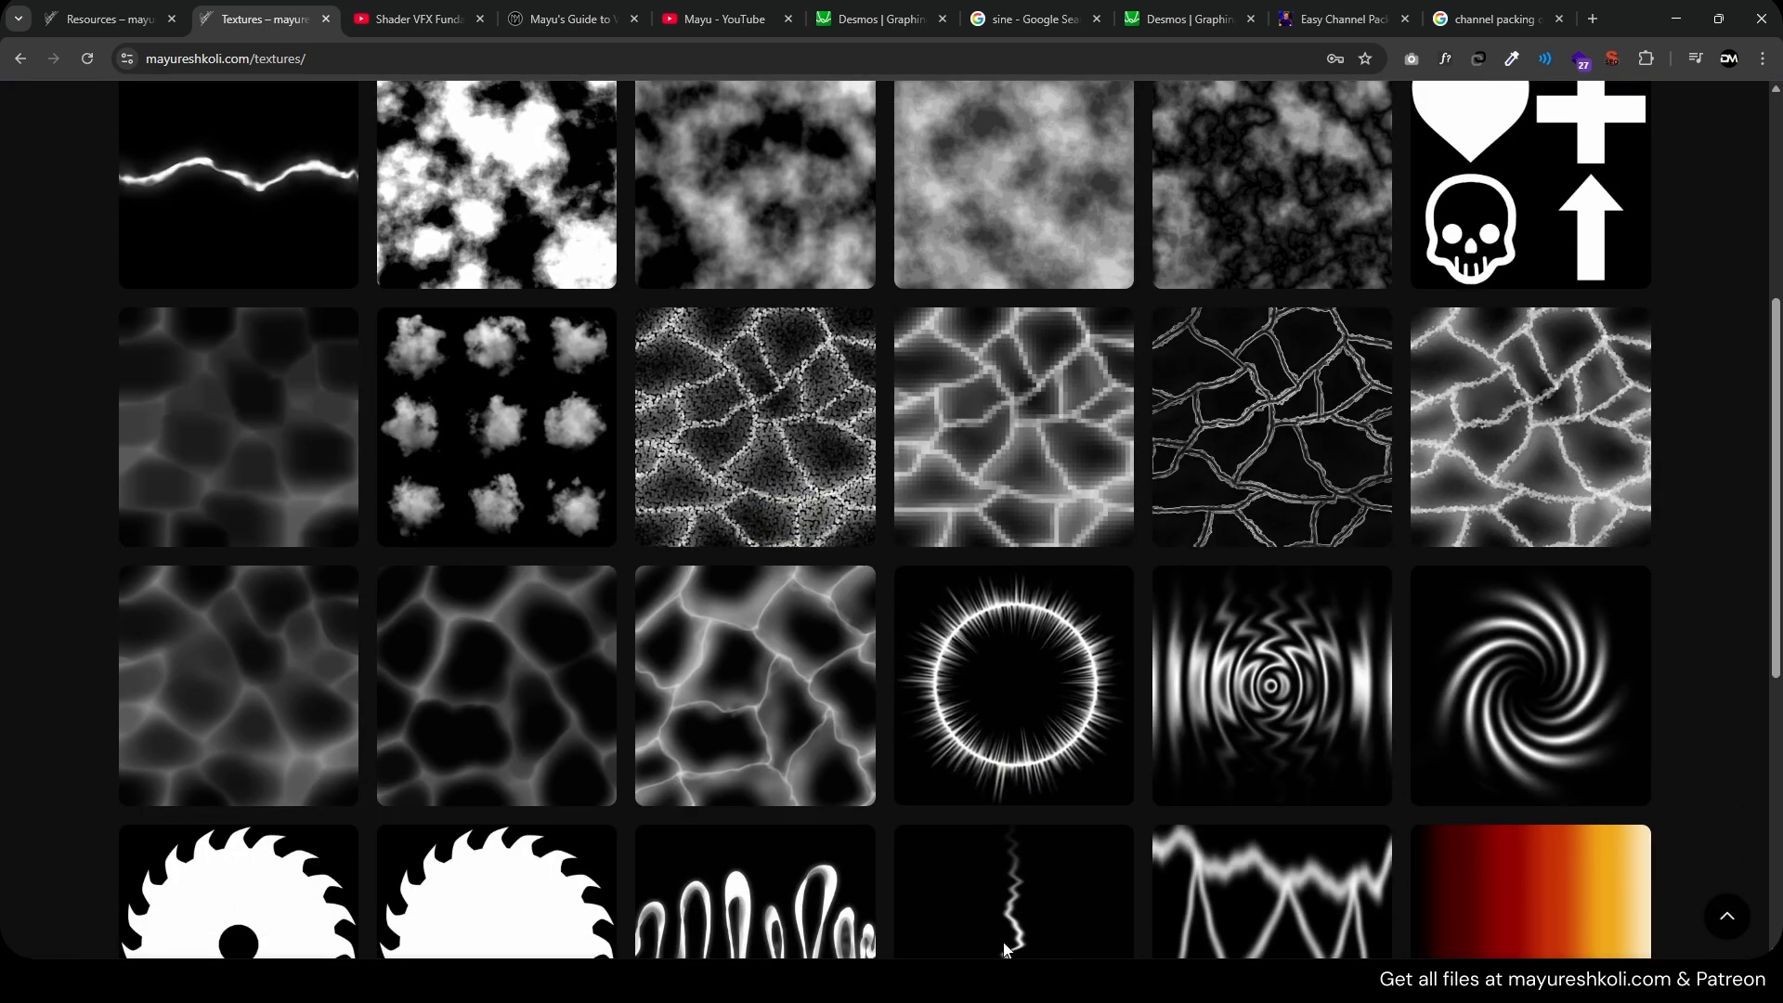
pyautogui.scroll(2, 308, 722)
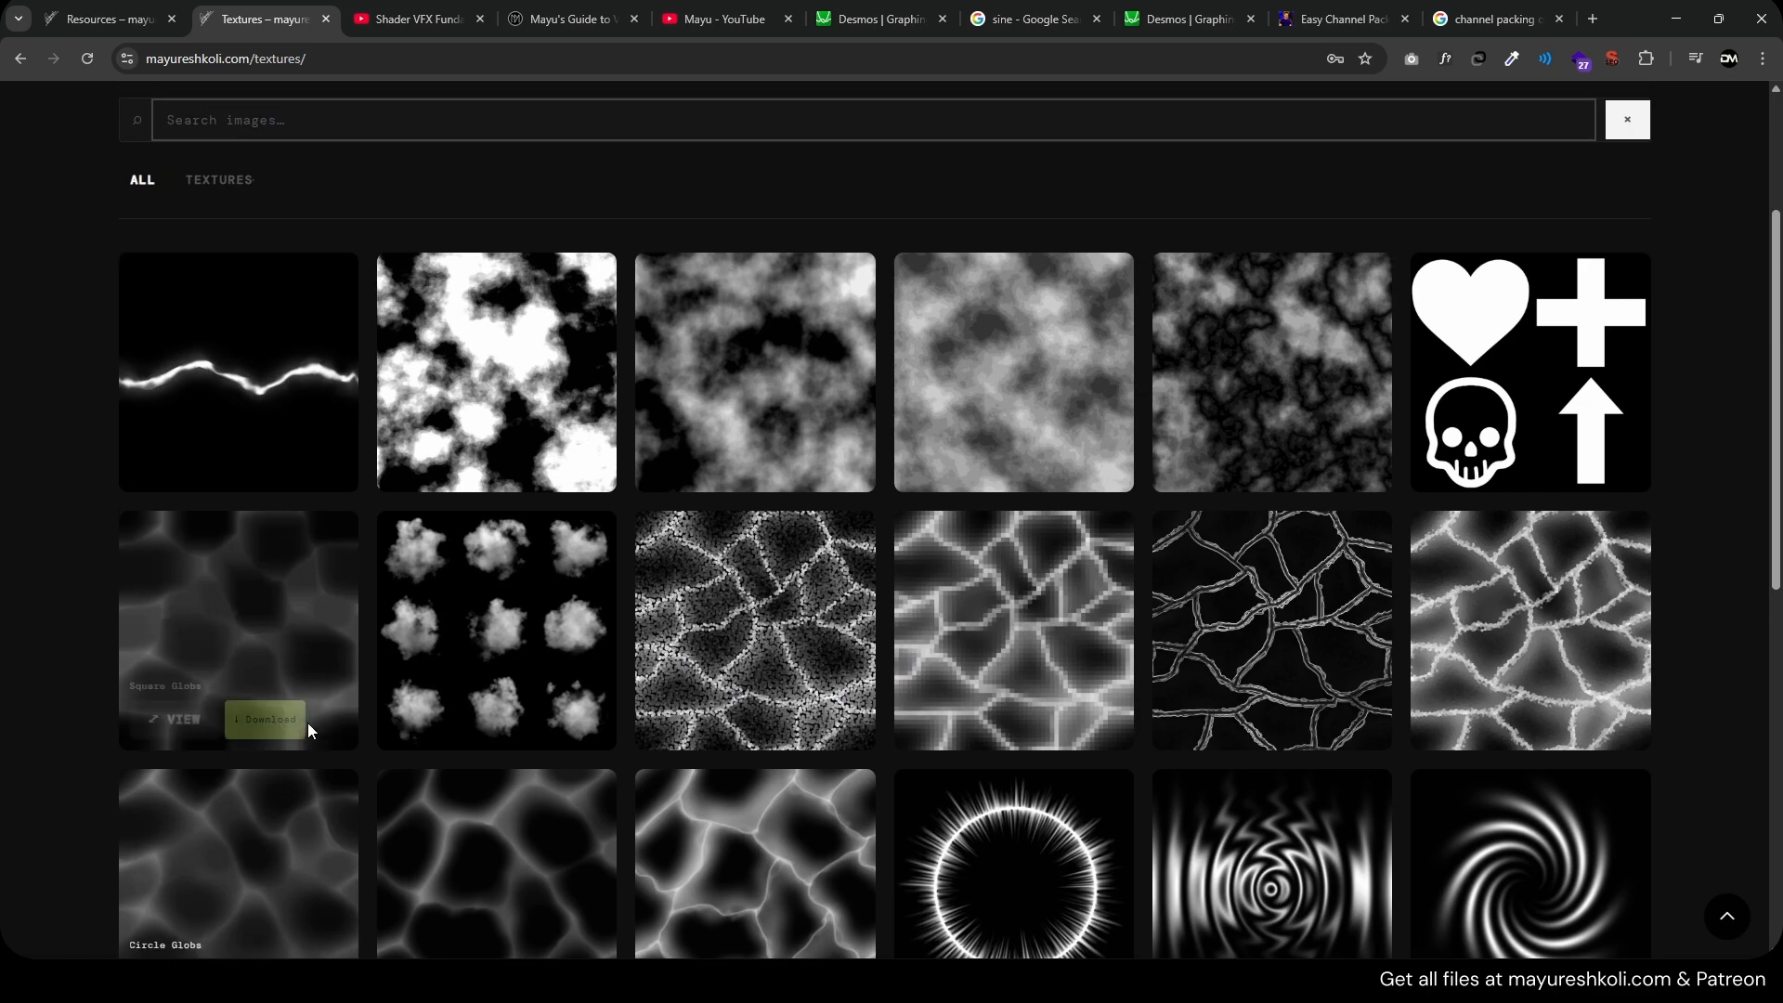
pyautogui.scroll(-5, 308, 723)
pyautogui.scroll(5, 332, 549)
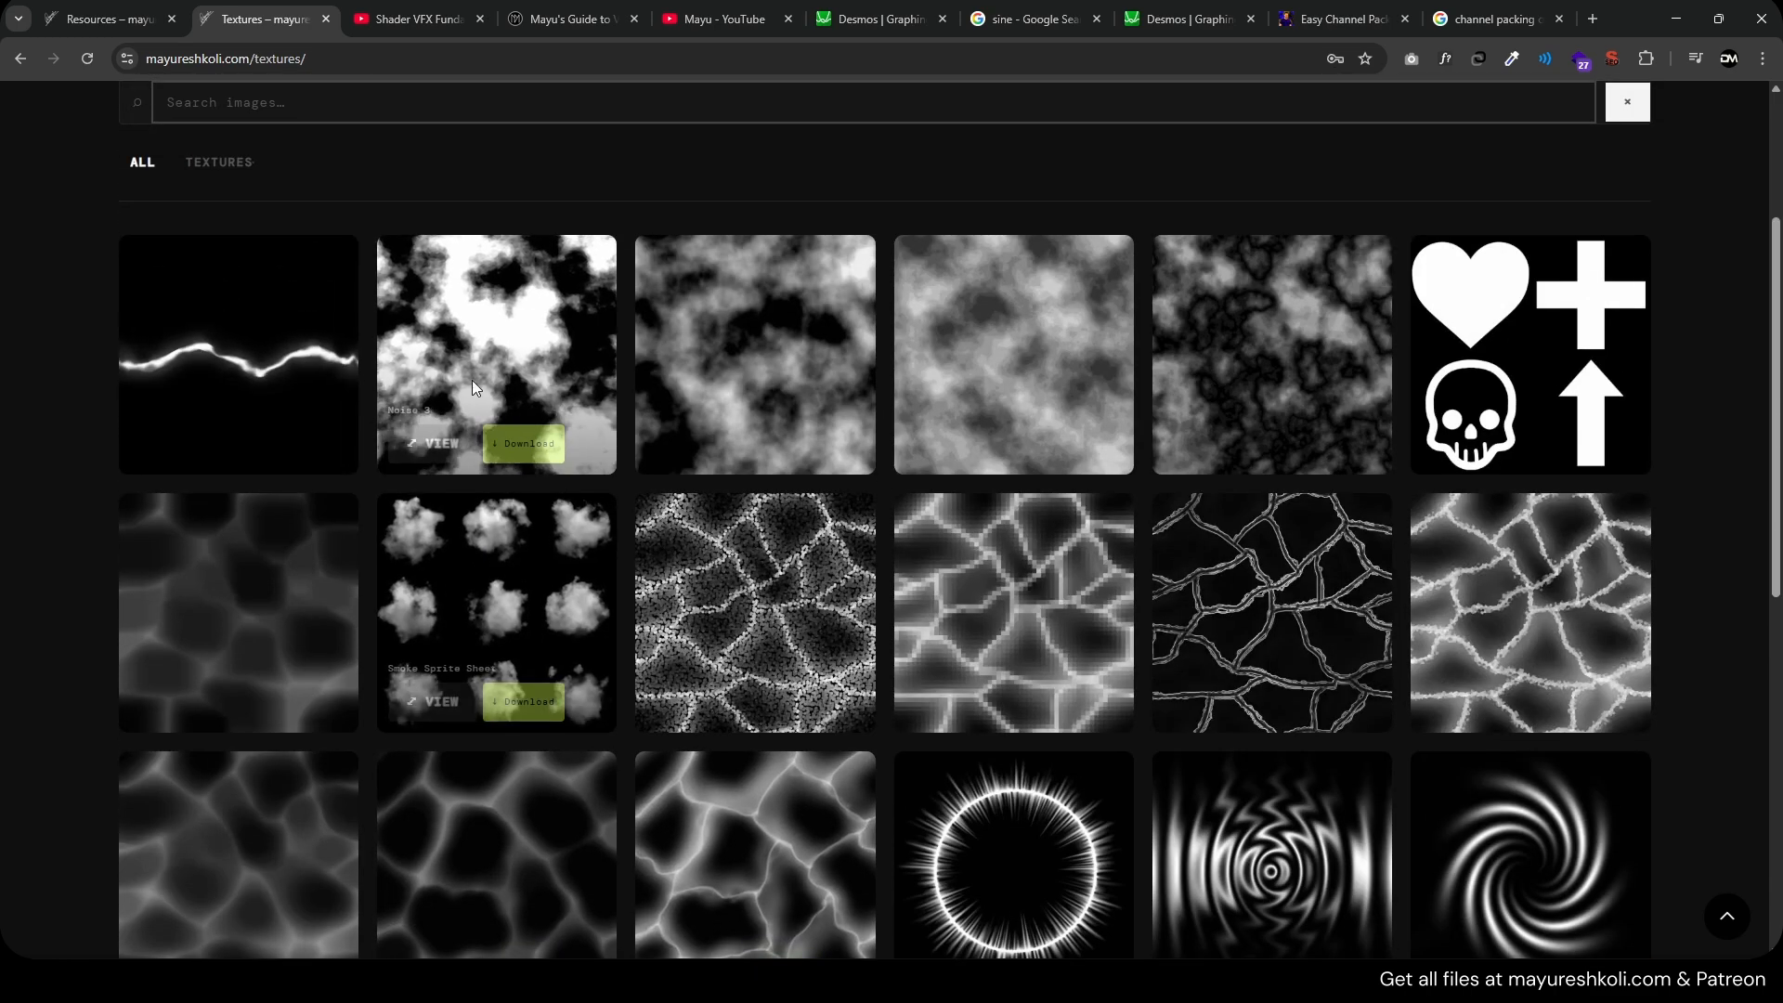
pyautogui.scroll(1, 880, 492)
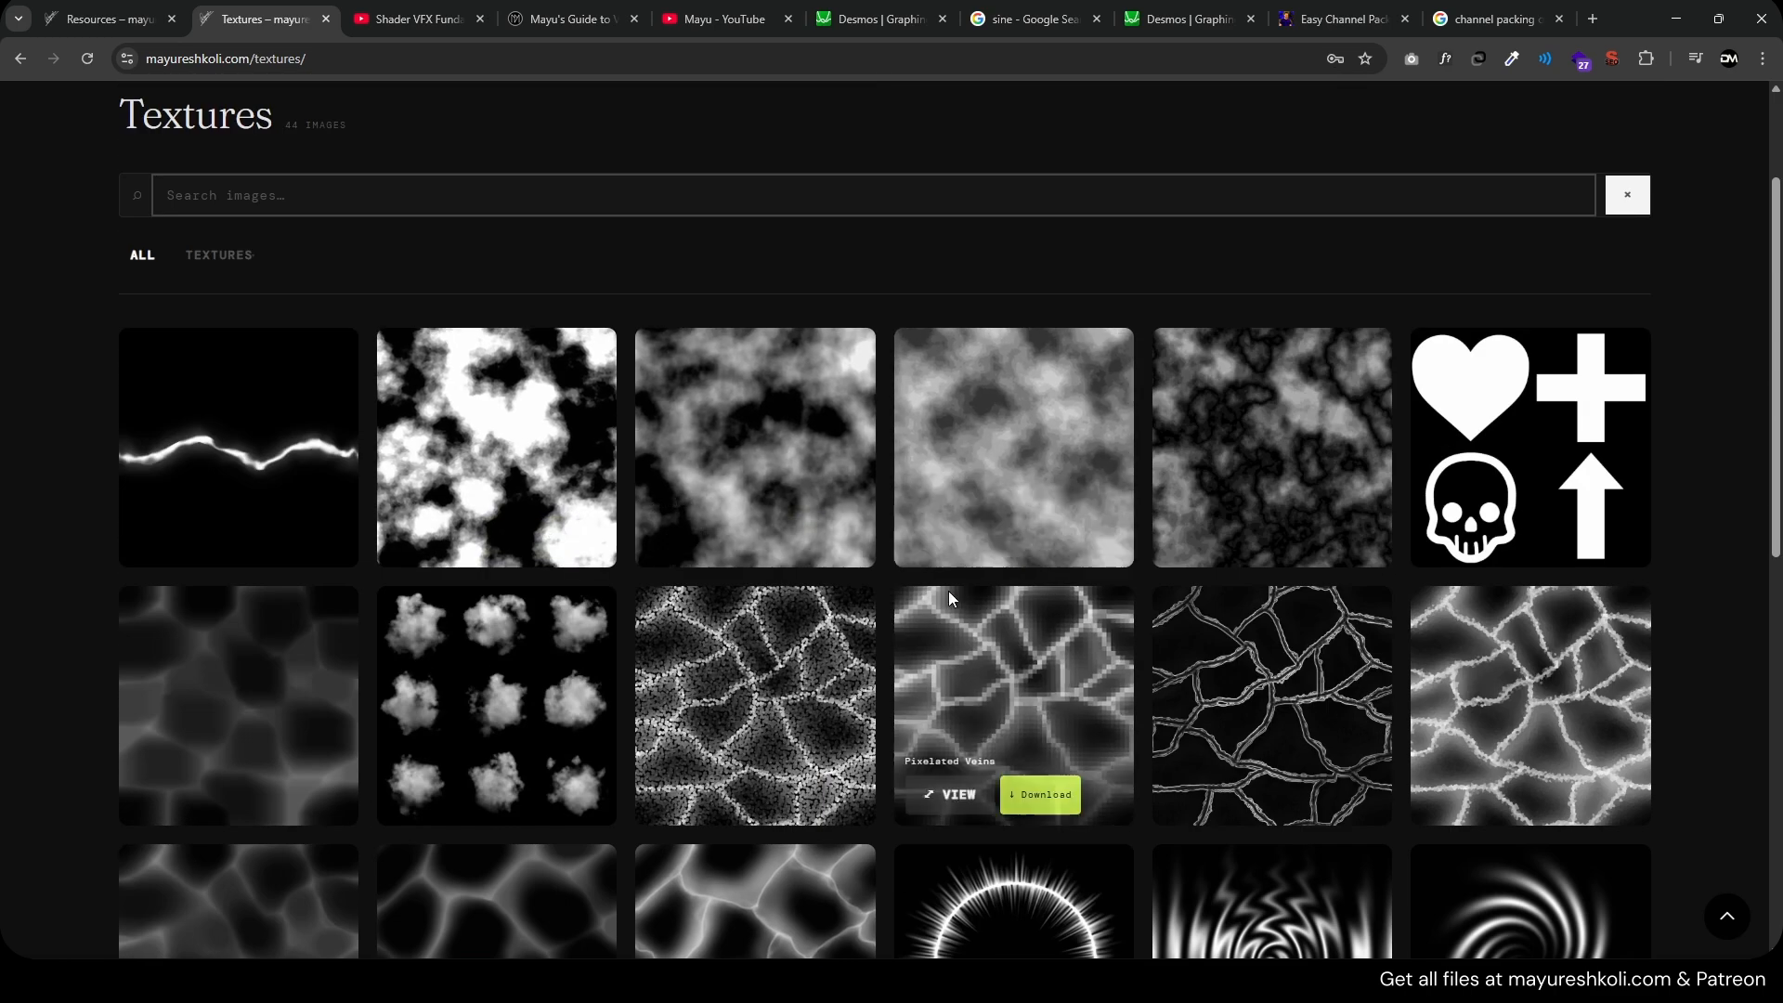
pyautogui.moveTo(1076, 980)
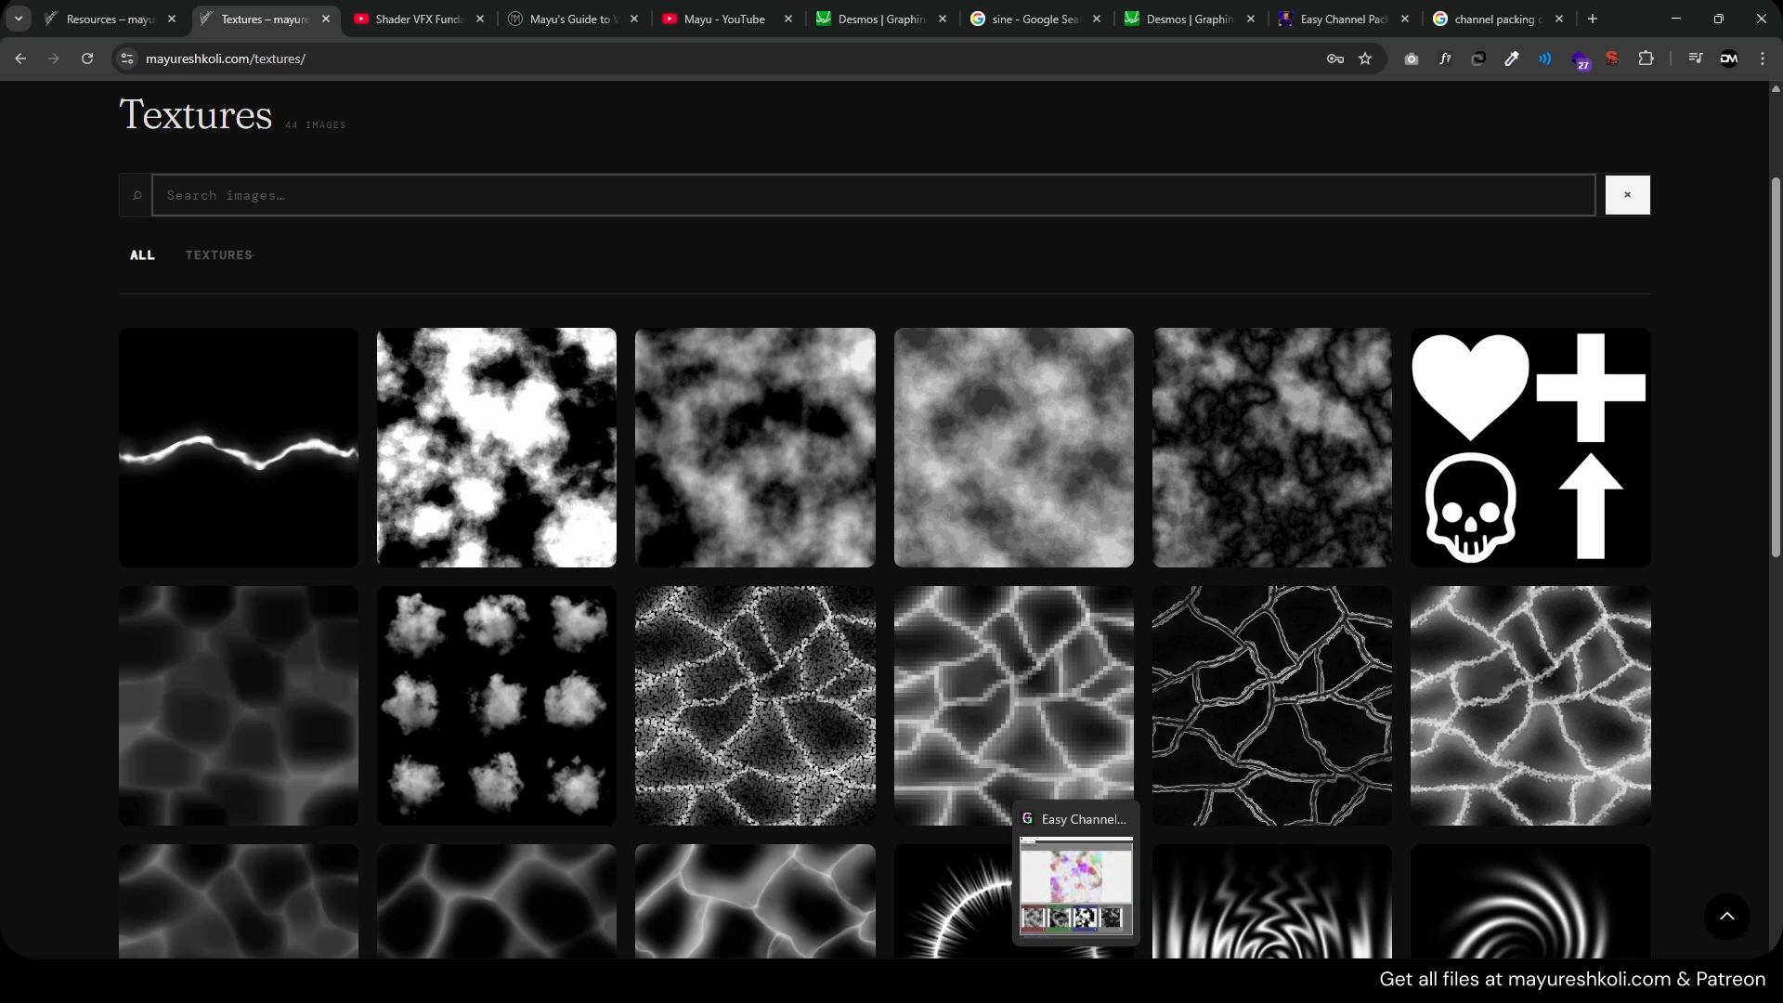